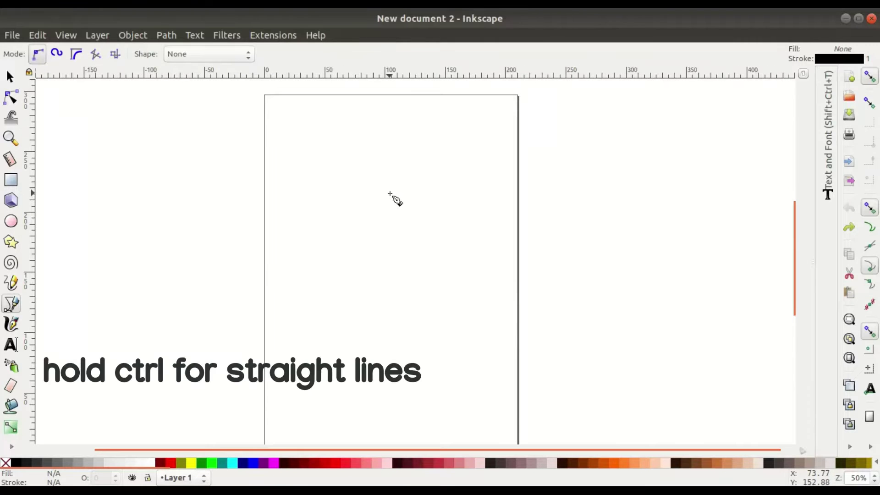
# Step: Draw a closed six-point half-mask outline with a pointed ear and a 45° bottom corner cut
pyautogui.click(393, 192)
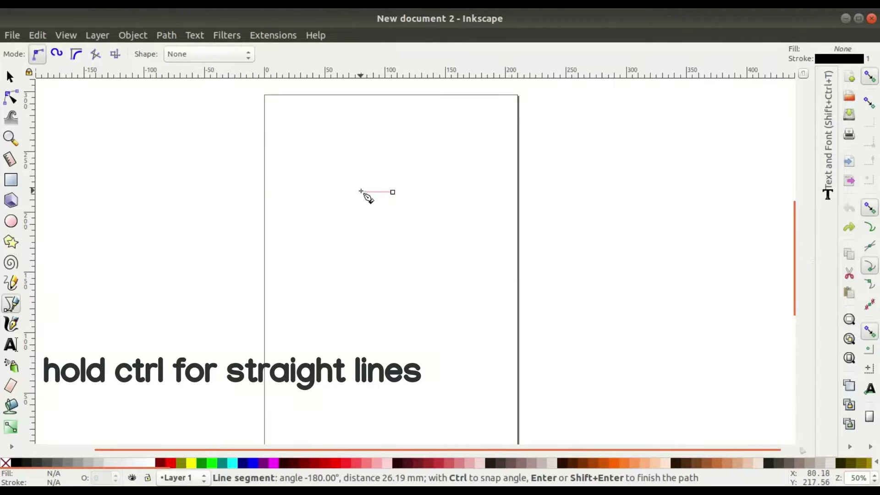
pyautogui.click(358, 191)
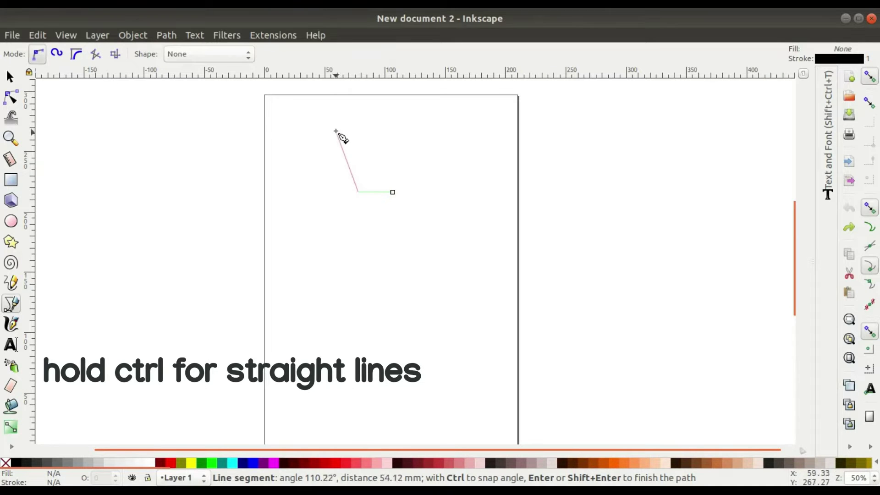
pyautogui.click(332, 96)
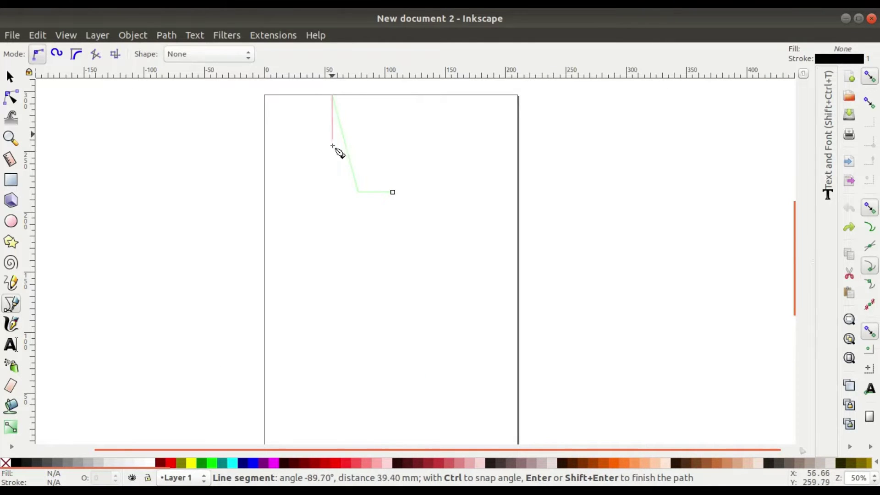
pyautogui.keyDown('ctrl'); pyautogui.click(341, 285); pyautogui.keyUp('ctrl')
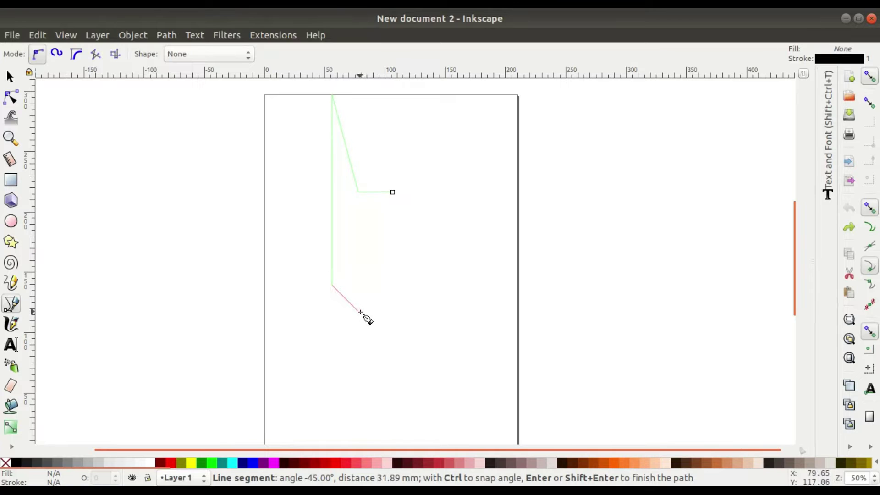
pyautogui.click(361, 312)
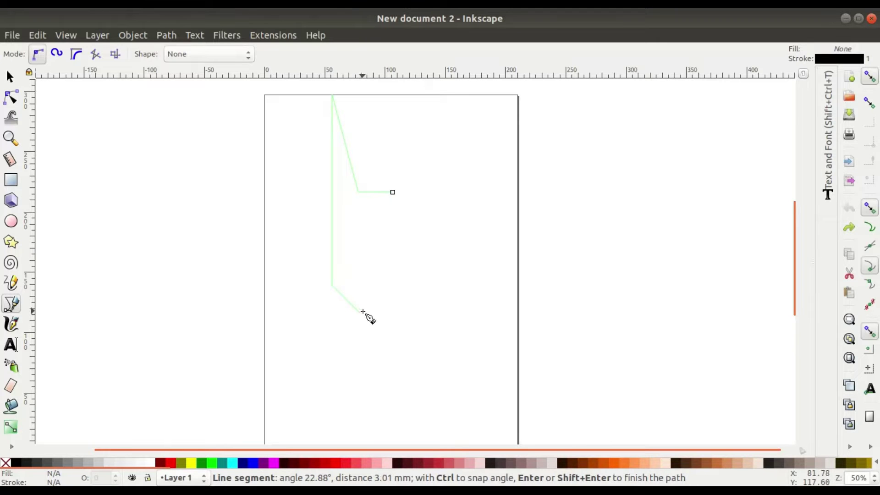
pyautogui.click(396, 313)
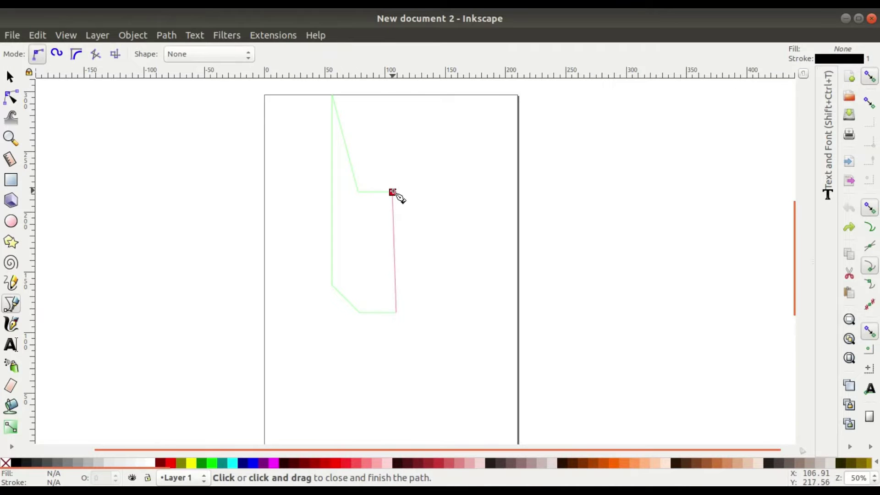
pyautogui.click(393, 192)
# Step: Shift the outline's lower-right corner node left to straighten its vertical inner edge
pyautogui.click(11, 97)
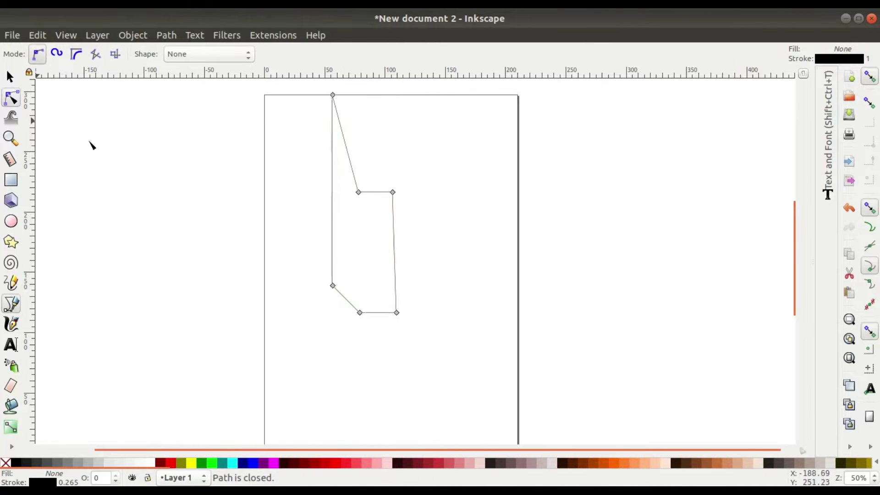
pyautogui.keyDown('ctrl'); pyautogui.scroll(3, 434, 316); pyautogui.keyUp('ctrl')
pyautogui.moveTo(344, 312); pyautogui.dragTo(332, 311)
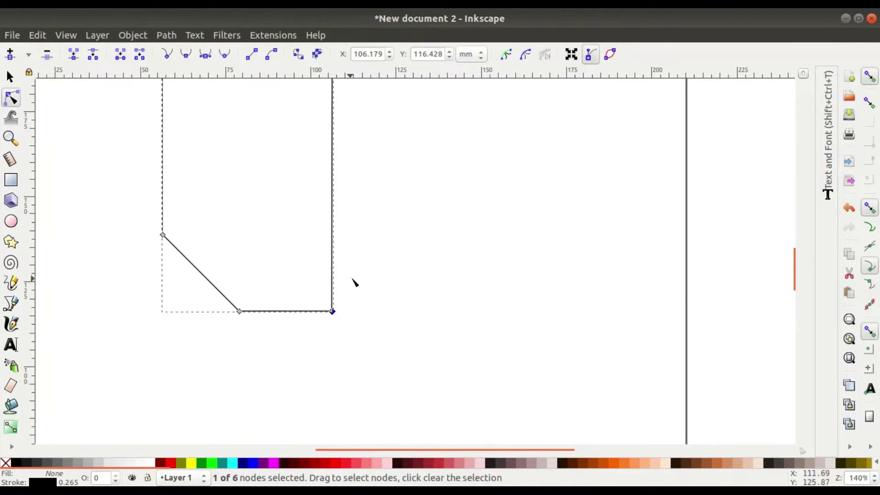
pyautogui.keyDown('ctrl'); pyautogui.scroll(-3, 353, 280); pyautogui.keyUp('ctrl')
pyautogui.scroll(1, 373, 239)
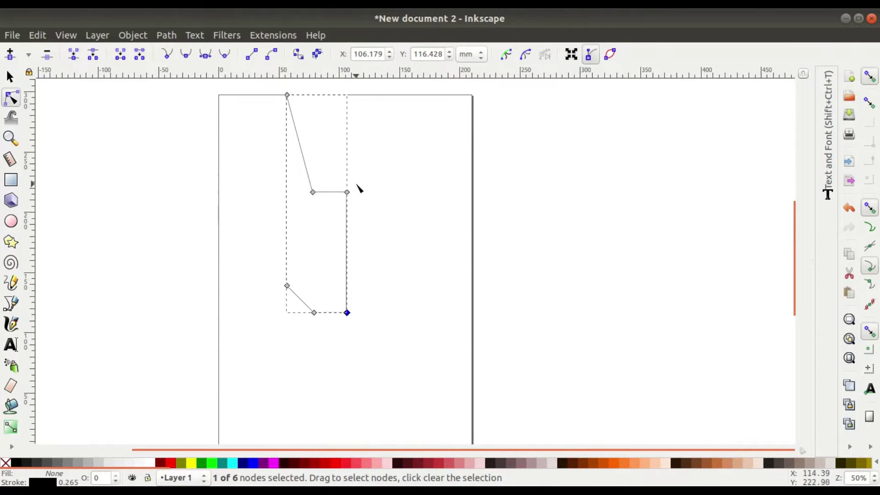
pyautogui.click(9, 77)
pyautogui.click(392, 248)
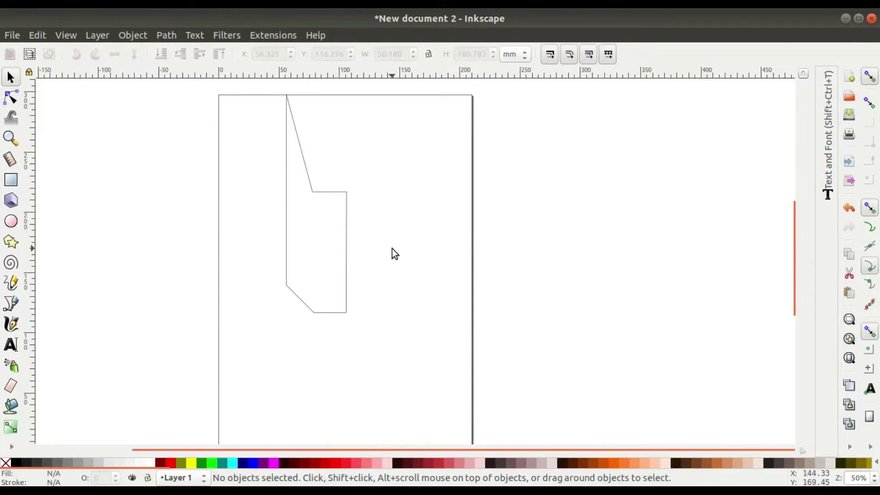
# Step: Duplicate the half outline, flip the copy horizontally and move it to the right
pyautogui.click(346, 198)
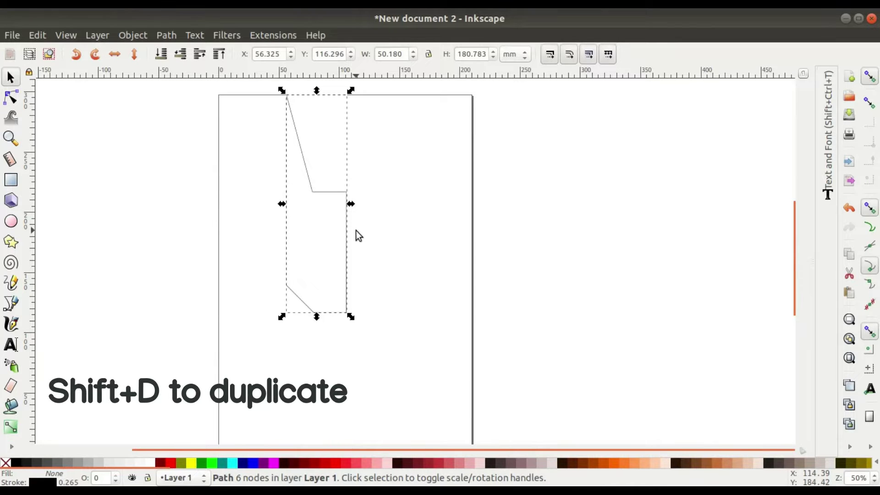
pyautogui.hotkey('ctrl', 'd')
pyautogui.click(115, 54)
pyautogui.moveTo(287, 204); pyautogui.dragTo(288, 204)
pyautogui.press('Right')
pyautogui.press('Right')
pyautogui.press('Right')
pyautogui.press('Right')
pyautogui.press('Right')
pyautogui.press('Right')
pyautogui.press('Right')
pyautogui.press('Right')
pyautogui.press('Right')
pyautogui.press('Right')
pyautogui.press('Right')
pyautogui.press('Right')
pyautogui.press('Right')
pyautogui.press('Right')
pyautogui.press('Right')
pyautogui.press('Right')
pyautogui.press('Right')
pyautogui.press('Right')
pyautogui.press('Right')
pyautogui.press('Right')
pyautogui.press('Right')
pyautogui.click(610, 232)
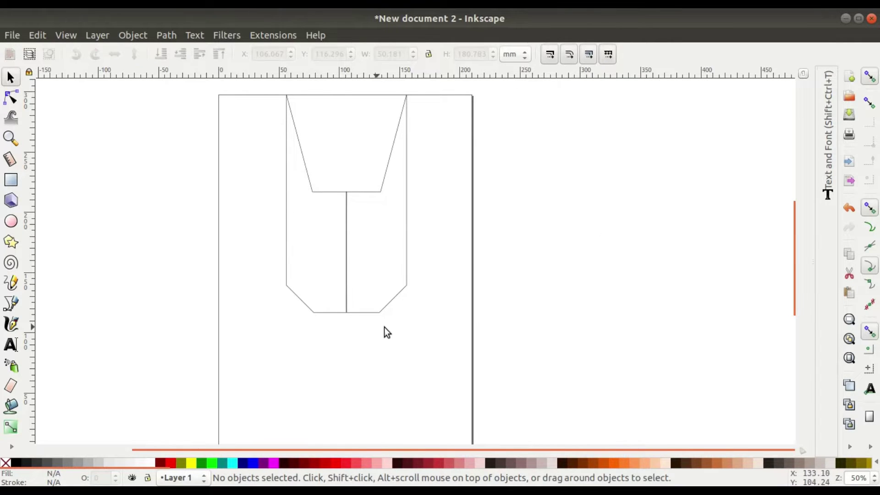
# Step: Nudge the mirrored right half so a thin gap remains down the centre seam
pyautogui.keyDown('ctrl'); pyautogui.scroll(2, 349, 291); pyautogui.keyUp('ctrl')
pyautogui.scroll(2, 361, 253)
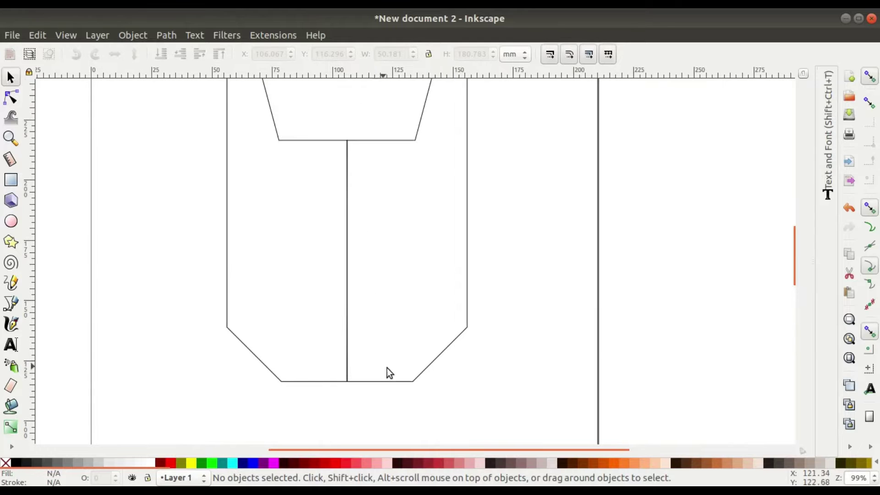
pyautogui.click(417, 378)
pyautogui.press('Left')
pyautogui.press('Left')
pyautogui.press('Left')
pyautogui.press('Left')
pyautogui.press('Left')
pyautogui.press('Left')
pyautogui.press('Left')
pyautogui.press('Right')
pyautogui.press('Right')
pyautogui.click(564, 310)
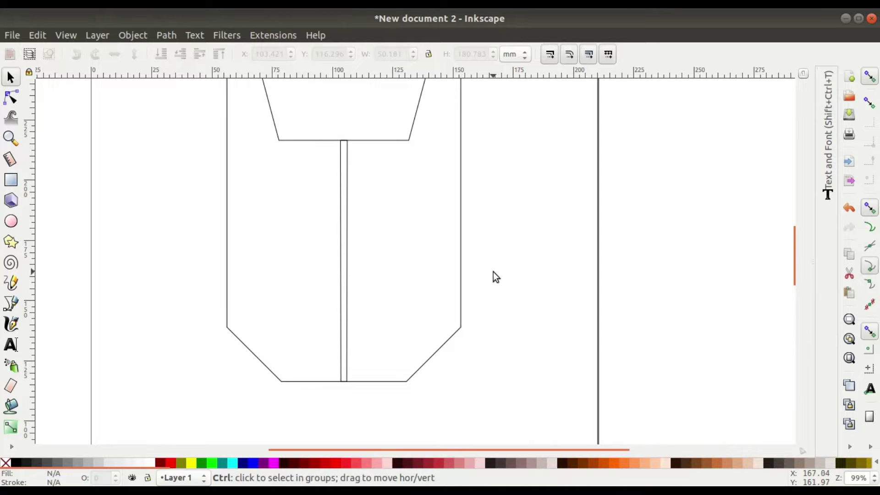
# Step: Pan down to the mask's lower part with the Bezier tool and Fill and Stroke ready
pyautogui.scroll(-1, 493, 271)
pyautogui.moveTo(491, 244)
pyautogui.mouseDown()
pyautogui.moveTo(486, 294)
pyautogui.moveTo(422, 269)
pyautogui.mouseUp()
pyautogui.scroll(-1, 472, 273)
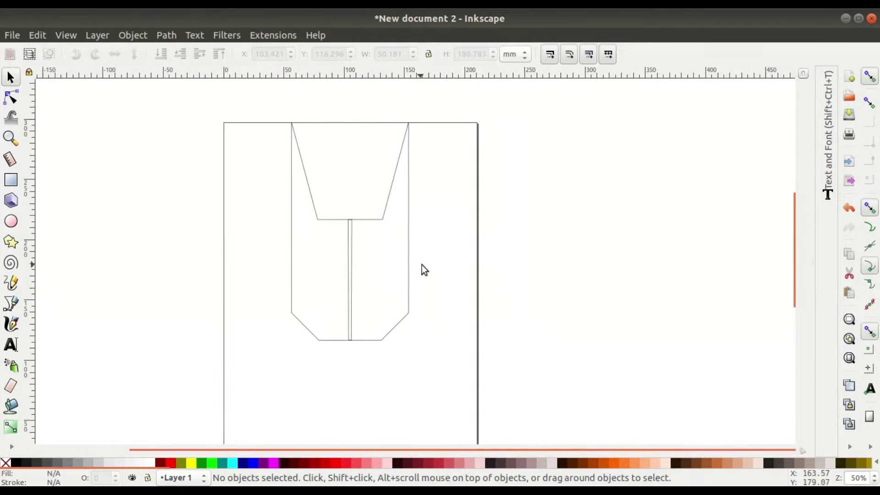
pyautogui.press('b')
pyautogui.hotkey('shift', 'ctrl', 'f')
pyautogui.scroll(4, 481, 317)
# Step: Draw a closed five-point panel from the centre seam along the left half's bottom edge and corner cut
pyautogui.click(482, 316)
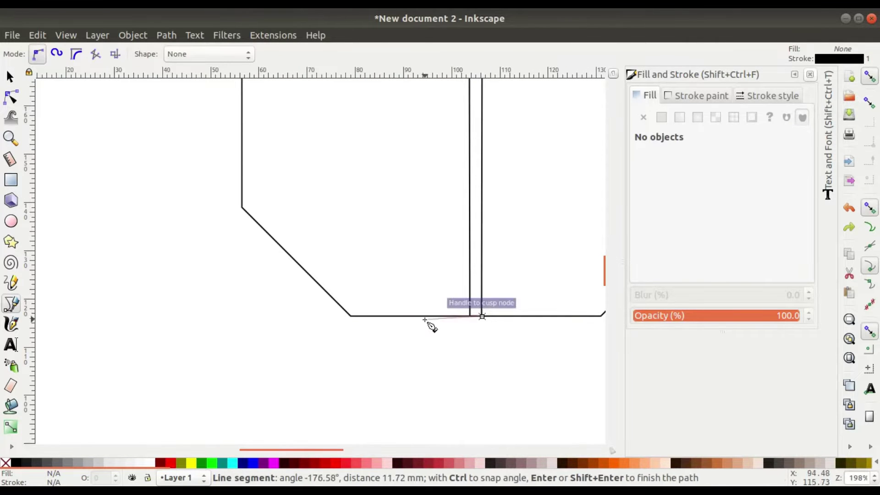
pyautogui.click(350, 316)
pyautogui.click(284, 245)
pyautogui.scroll(5, 305, 193)
pyautogui.scroll(-2, 303, 314)
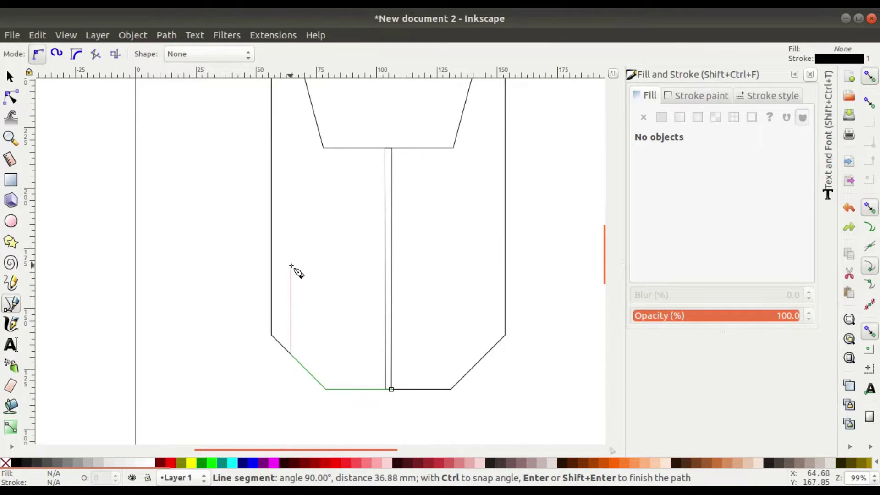
pyautogui.click(293, 262)
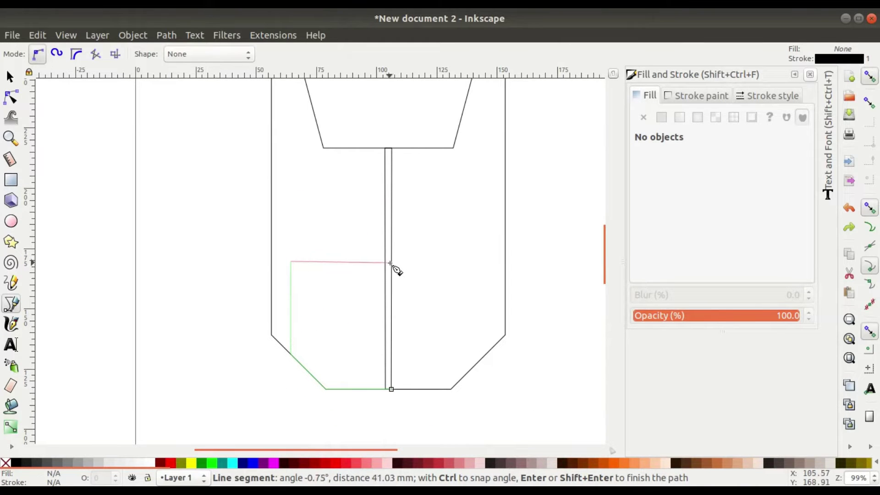
pyautogui.click(390, 262)
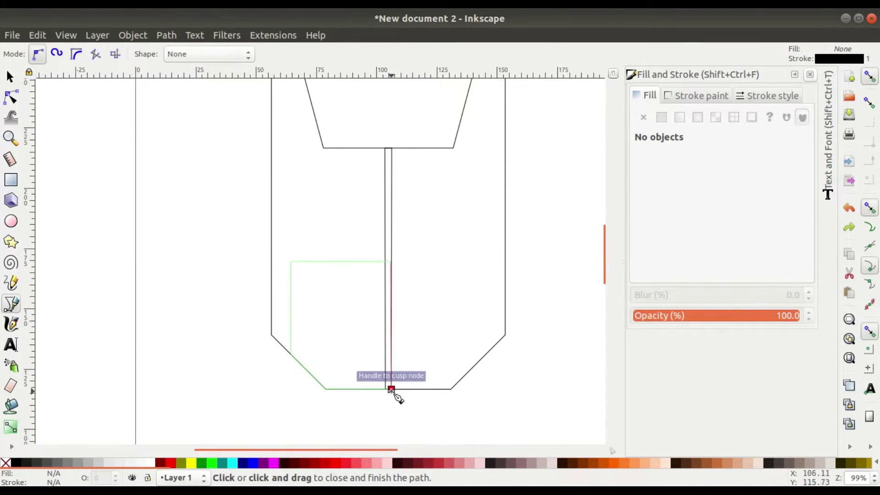
pyautogui.click(391, 389)
pyautogui.keyDown('ctrl'); pyautogui.scroll(-1, 494, 327); pyautogui.keyUp('ctrl')
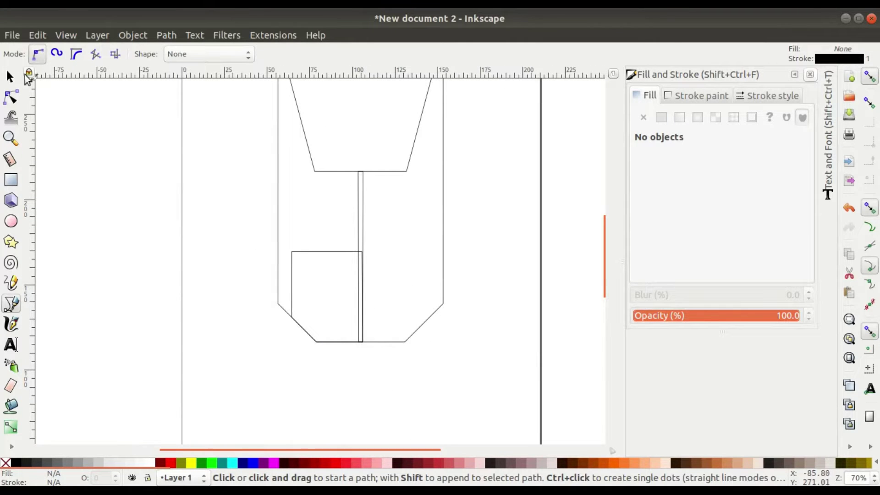
# Step: Move the lower-left panel's corner node onto the mask's angled edge
pyautogui.press('s')
pyautogui.hotkey('ctrl', 'z')
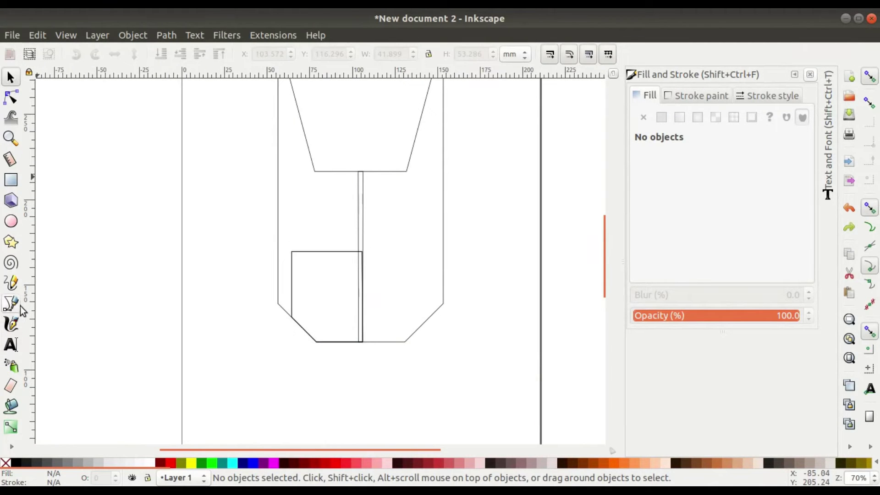
pyautogui.click(18, 305)
pyautogui.click(11, 98)
pyautogui.keyDown('ctrl'); pyautogui.scroll(2, 307, 310); pyautogui.keyUp('ctrl')
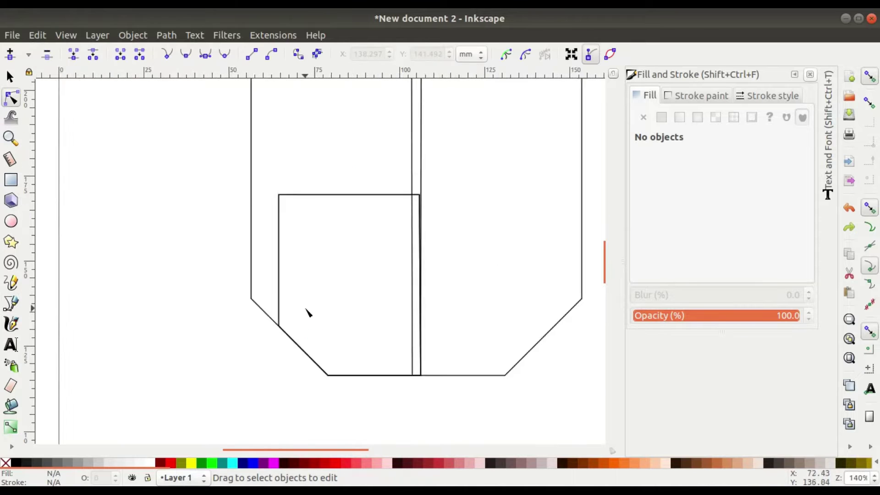
pyautogui.keyDown('ctrl'); pyautogui.scroll(2, 254, 346); pyautogui.keyUp('ctrl')
pyautogui.click(255, 347)
pyautogui.moveTo(252, 344); pyautogui.dragTo(273, 365)
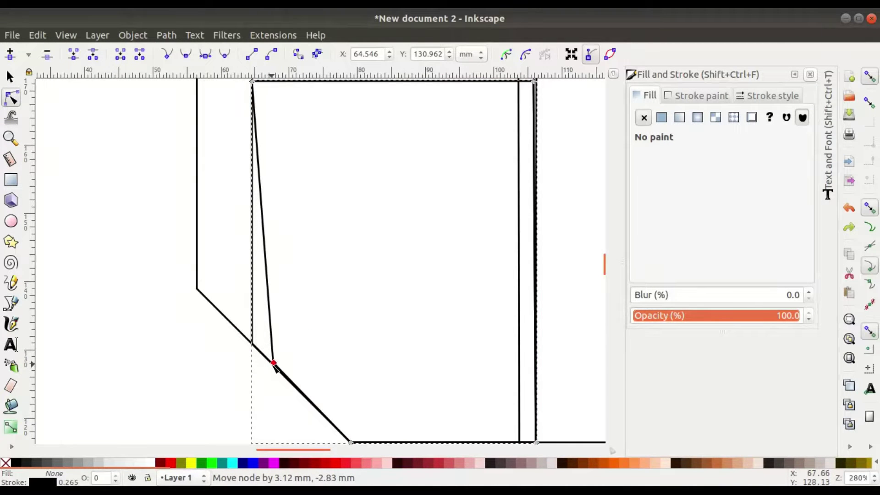
# Step: Lower the panel's top-right corner about 9.5 mm so its top edge slopes to the centre seam
pyautogui.keyDown('ctrl'); pyautogui.scroll(-4, 442, 356); pyautogui.keyUp('ctrl')
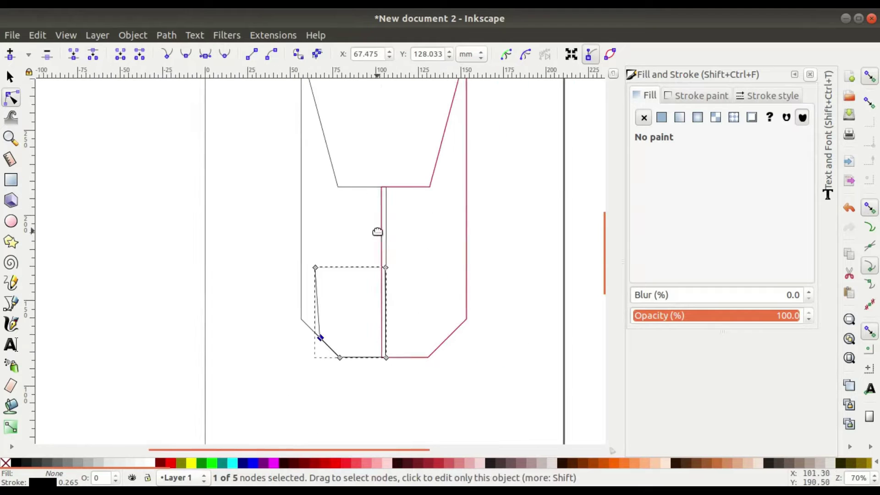
pyautogui.keyDown('ctrl'); pyautogui.scroll(4, 334, 337); pyautogui.keyUp('ctrl')
pyautogui.scroll(2, 315, 281)
pyautogui.scroll(5, 315, 230)
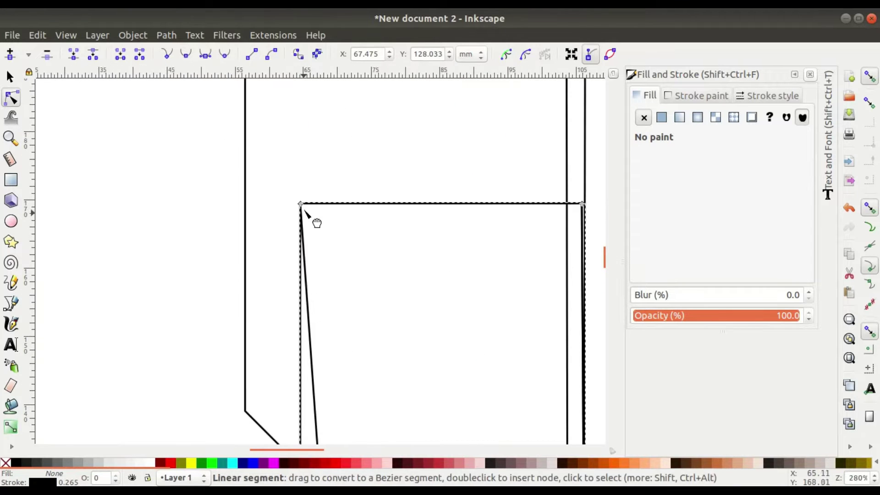
pyautogui.moveTo(300, 204); pyautogui.dragTo(282, 204)
pyautogui.keyDown('ctrl'); pyautogui.scroll(-4, 414, 328); pyautogui.keyUp('ctrl')
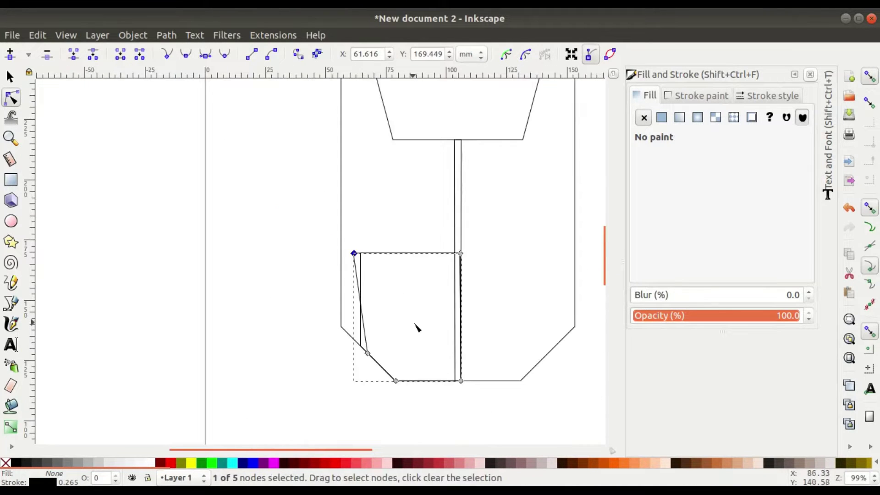
pyautogui.keyDown('ctrl'); pyautogui.scroll(1, 418, 236); pyautogui.keyUp('ctrl')
pyautogui.keyDown('ctrl'); pyautogui.scroll(2, 432, 229); pyautogui.keyUp('ctrl')
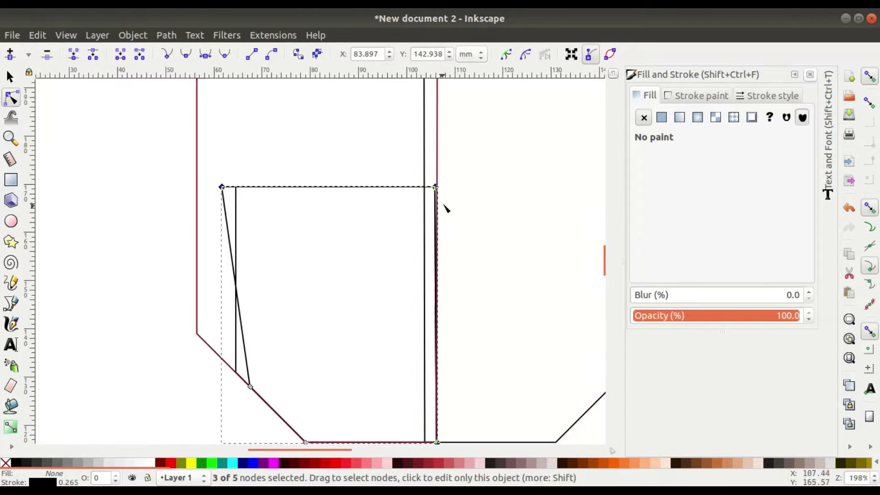
pyautogui.moveTo(435, 190); pyautogui.dragTo(436, 220)
pyautogui.hotkey('ctrl', 'z')
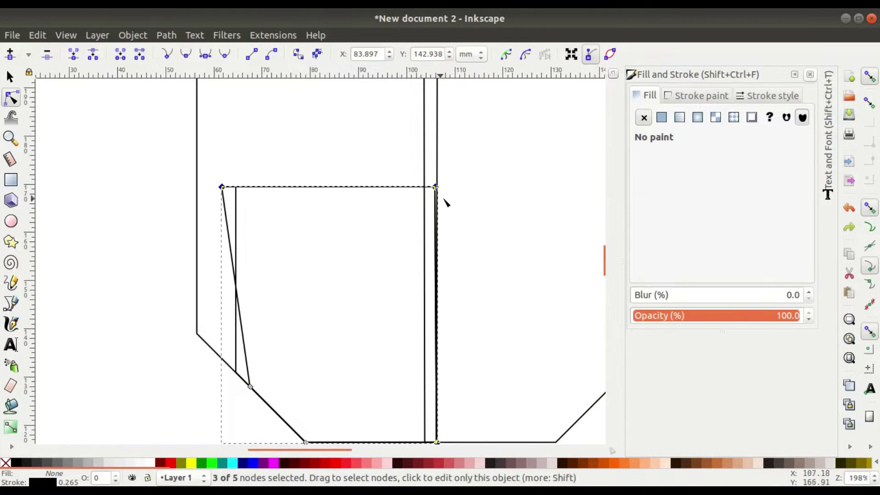
pyautogui.moveTo(436, 188); pyautogui.dragTo(436, 269)
pyautogui.keyDown('ctrl'); pyautogui.scroll(-2, 436, 267); pyautogui.keyUp('ctrl')
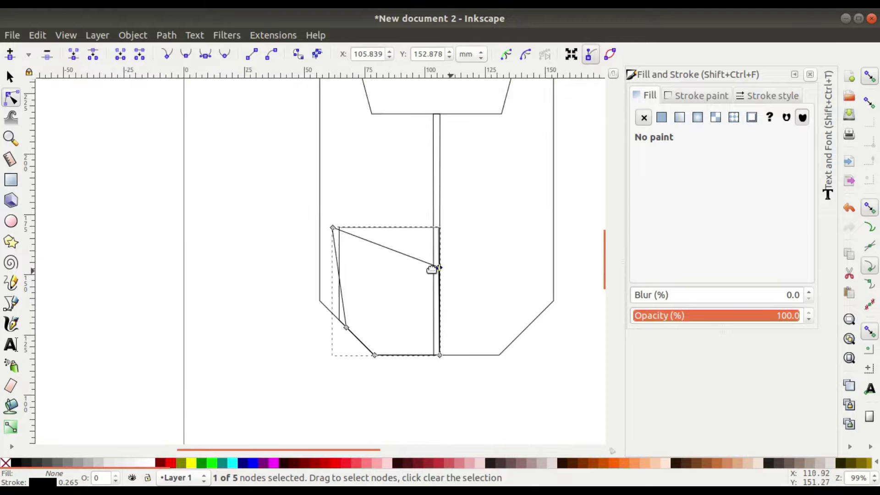
pyautogui.press('s')
pyautogui.press('Escape')
pyautogui.click(350, 225)
# Step: Flip a copy of the left cheek panel and nudge it into the right half beside the seam
pyautogui.press('Escape')
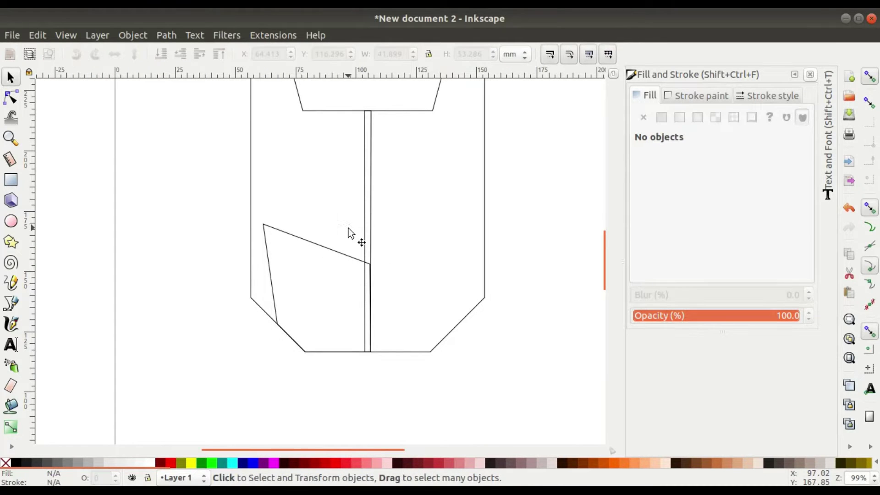
pyautogui.keyDown('ctrl'); pyautogui.scroll(-2, 398, 237); pyautogui.keyUp('ctrl')
pyautogui.keyDown('ctrl'); pyautogui.scroll(2, 360, 239); pyautogui.keyUp('ctrl')
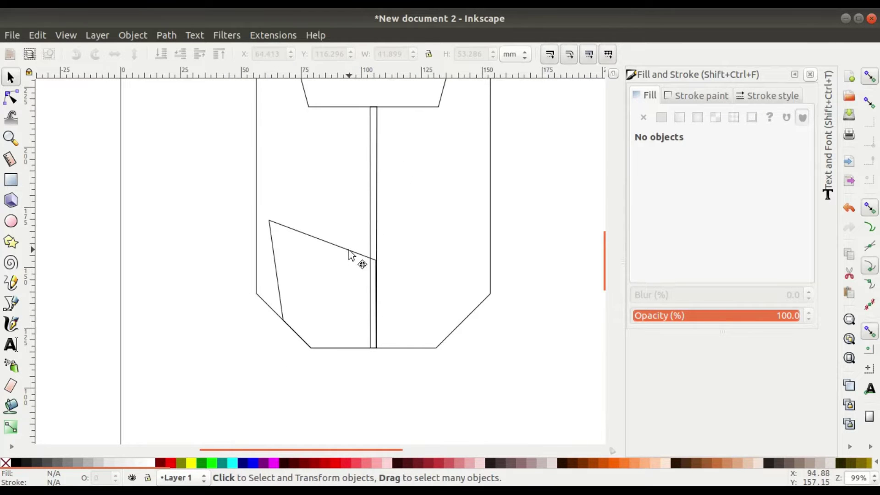
pyautogui.click(349, 251)
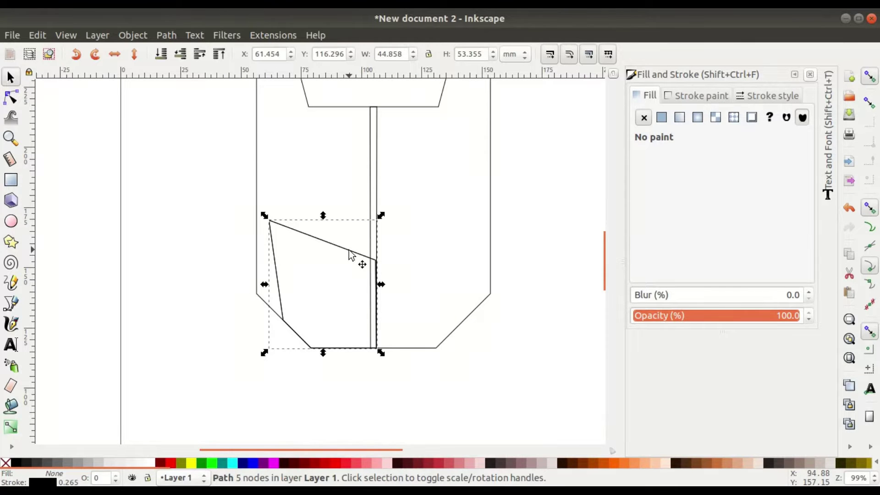
pyautogui.click(112, 55)
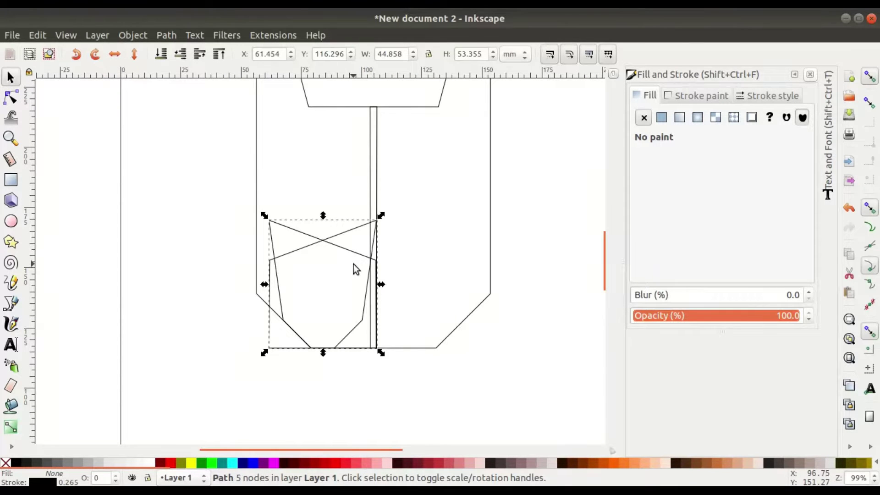
pyautogui.hotkey('shift', 'Right')
pyautogui.hotkey('shift', 'Right')
pyautogui.hotkey('shift', 'Right')
pyautogui.hotkey('shift', 'Right')
pyautogui.hotkey('shift', 'Right')
pyautogui.hotkey('shift', 'Right')
pyautogui.hotkey('shift', 'Right')
pyautogui.hotkey('shift', 'Right')
pyautogui.press('Right')
pyautogui.press('Right')
pyautogui.press('Right')
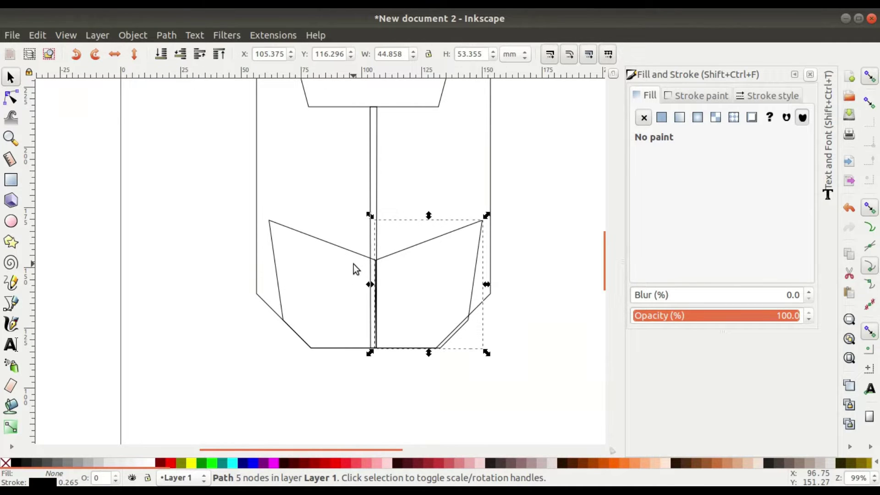
pyautogui.press('Left')
pyautogui.press('Left')
pyautogui.press('Escape')
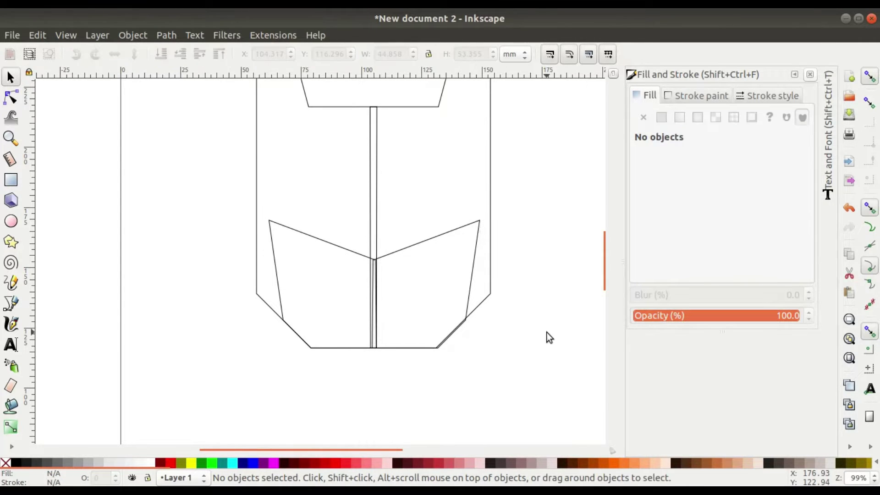
pyautogui.press('Tab')
pyautogui.press('Left')
pyautogui.press('Escape')
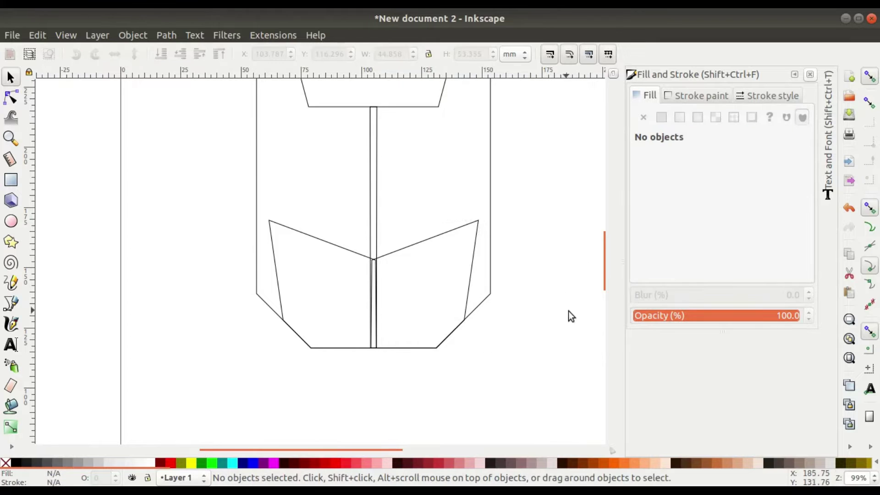
# Step: Select all mask parts and narrow the whole mask to about 85% width
pyautogui.scroll(4, 500, 201)
pyautogui.keyDown('ctrl'); pyautogui.scroll(-1, 473, 243); pyautogui.keyUp('ctrl')
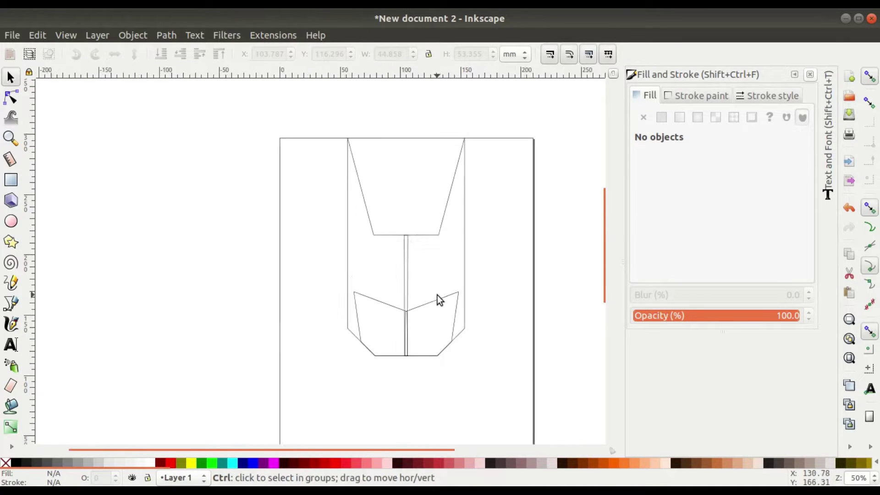
pyautogui.keyDown('ctrl'); pyautogui.scroll(-1, 438, 296); pyautogui.keyUp('ctrl')
pyautogui.keyDown('ctrl'); pyautogui.scroll(-1, 437, 296); pyautogui.keyUp('ctrl')
pyautogui.moveTo(345, 156); pyautogui.dragTo(499, 389)
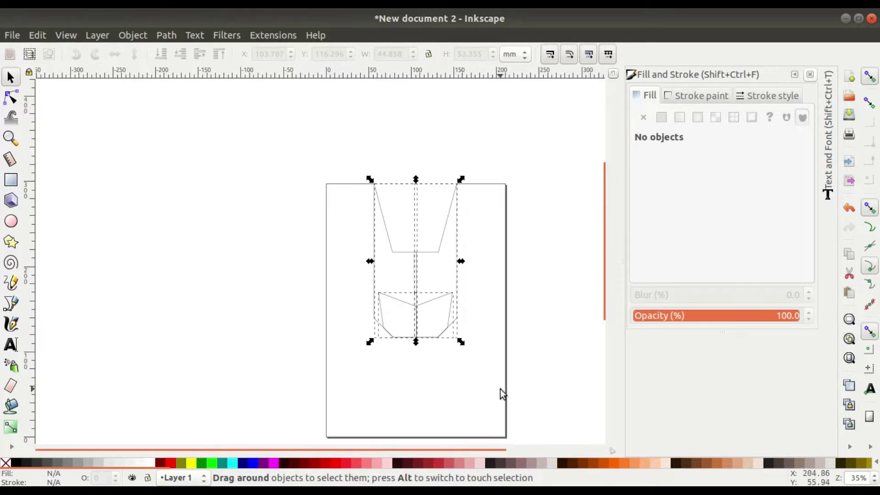
pyautogui.keyDown('ctrl'); pyautogui.scroll(1, 479, 342); pyautogui.keyUp('ctrl')
pyautogui.moveTo(452, 226); pyautogui.dragTo(435, 229)
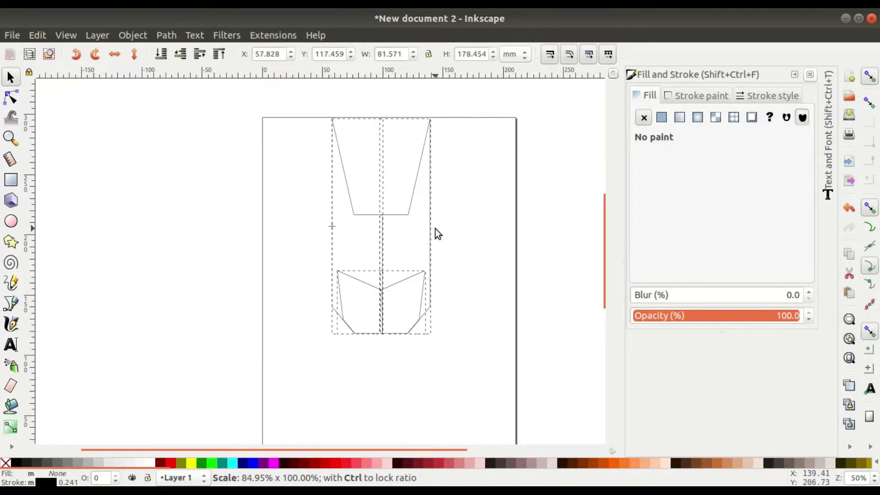
pyautogui.click(487, 280)
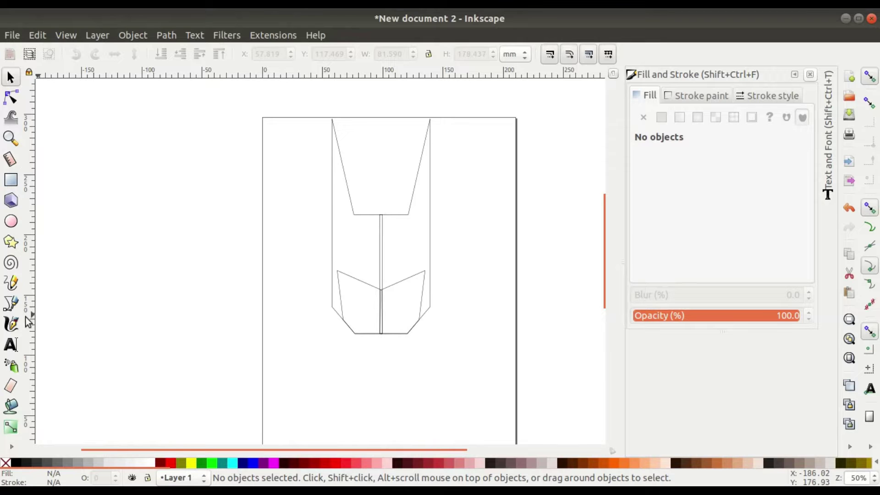
# Step: Drag the stem junction nodes down so the upper trapezoid's bottom forms a V at the seam
pyautogui.keyDown('ctrl'); pyautogui.scroll(3, 366, 216); pyautogui.keyUp('ctrl')
pyautogui.keyDown('ctrl'); pyautogui.scroll(2, 440, 214); pyautogui.keyUp('ctrl')
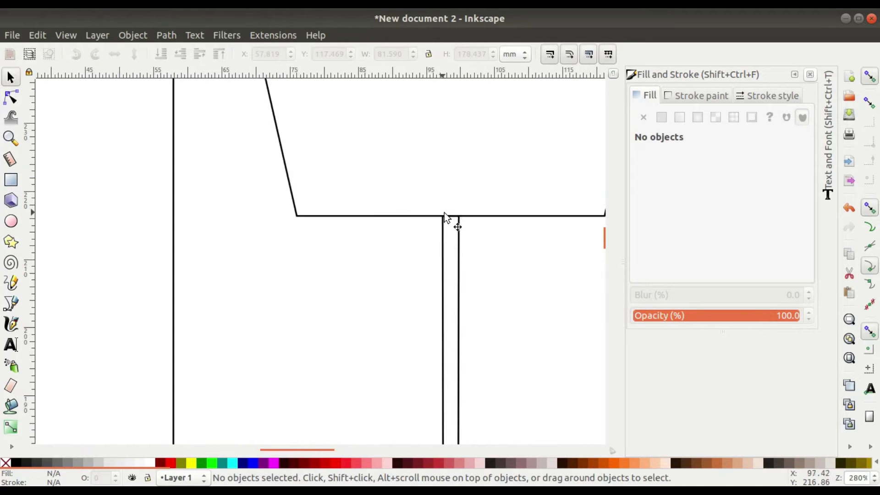
pyautogui.click(450, 214)
pyautogui.keyDown('ctrl'); pyautogui.scroll(-1, 458, 218); pyautogui.keyUp('ctrl')
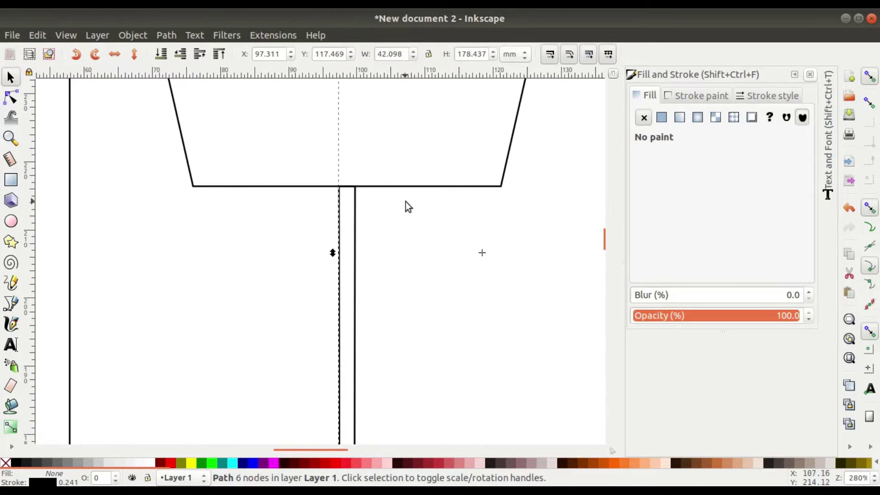
pyautogui.keyDown('ctrl'); pyautogui.scroll(-1, 392, 213); pyautogui.keyUp('ctrl')
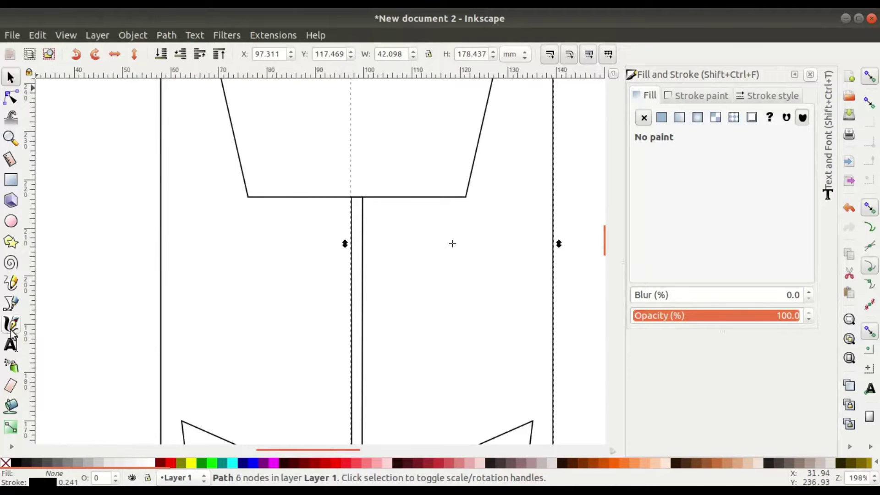
pyautogui.click(11, 98)
pyautogui.moveTo(352, 197); pyautogui.dragTo(351, 251)
pyautogui.click(347, 199)
pyautogui.moveTo(363, 197); pyautogui.dragTo(364, 255)
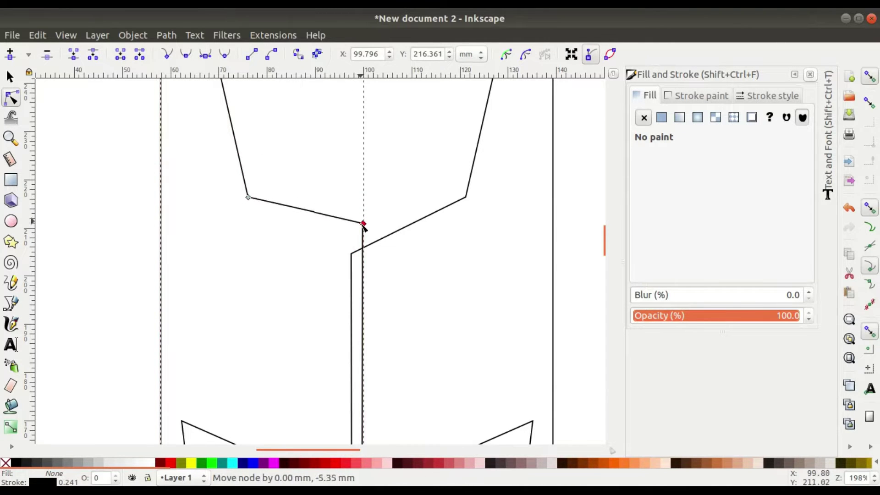
pyautogui.scroll(-3, 394, 253)
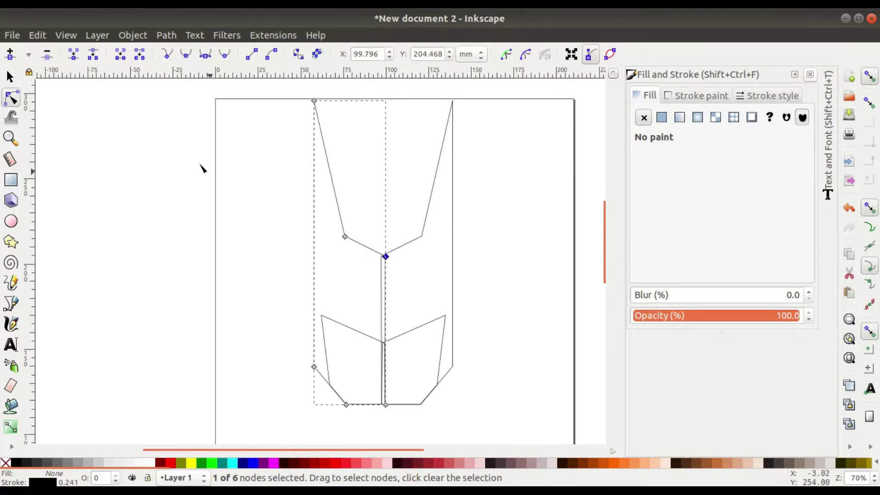
pyautogui.click(10, 78)
pyautogui.click(174, 298)
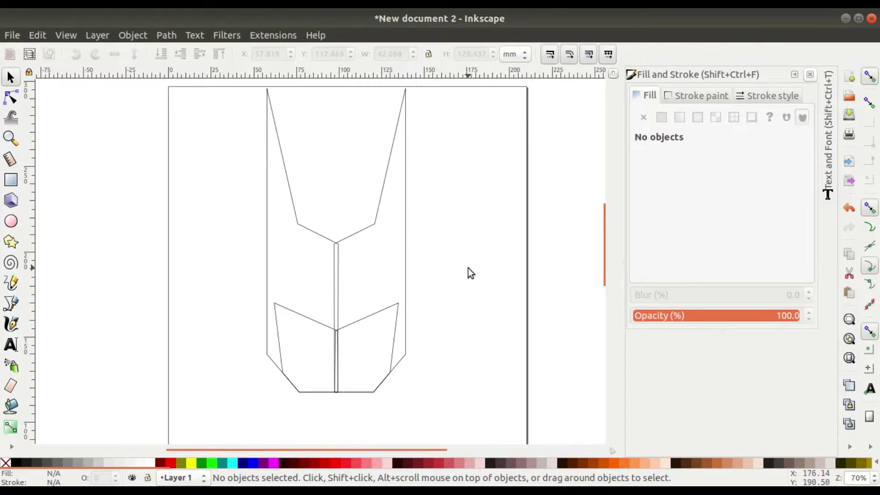
pyautogui.scroll(-1, 415, 290)
pyautogui.scroll(-1, 386, 301)
pyautogui.scroll(-2, 343, 277)
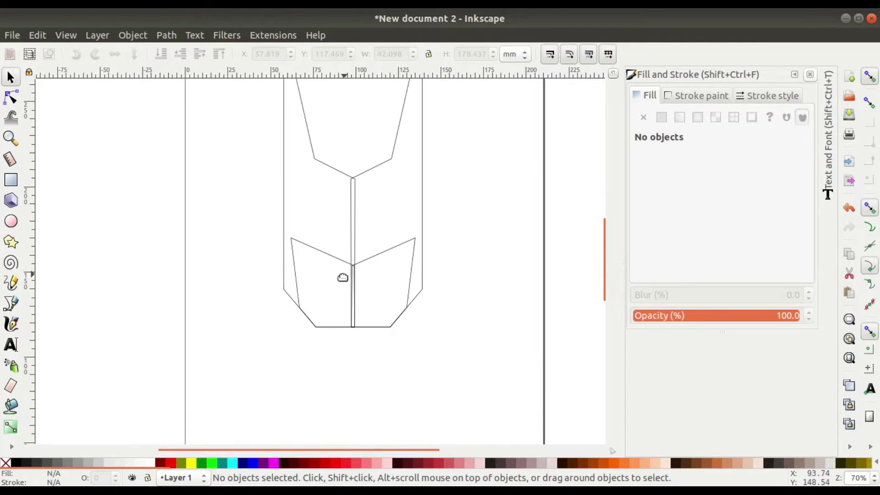
# Step: Scale both cheek panels together to be slightly narrower and taller
pyautogui.click(323, 249)
pyautogui.keyDown('shift'); pyautogui.click(393, 254); pyautogui.keyUp('shift')
pyautogui.scroll(1, 360, 212)
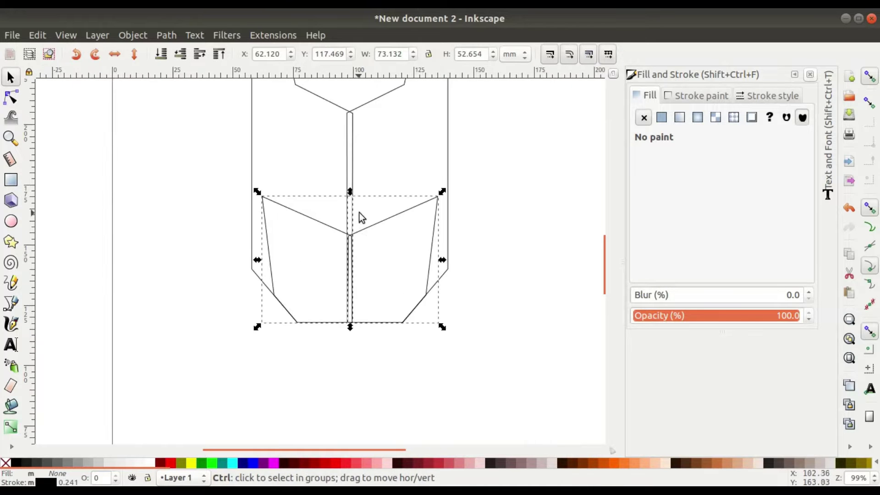
pyautogui.moveTo(349, 192); pyautogui.dragTo(349, 216)
pyautogui.moveTo(254, 277); pyautogui.dragTo(260, 272)
pyautogui.moveTo(442, 271); pyautogui.dragTo(440, 271)
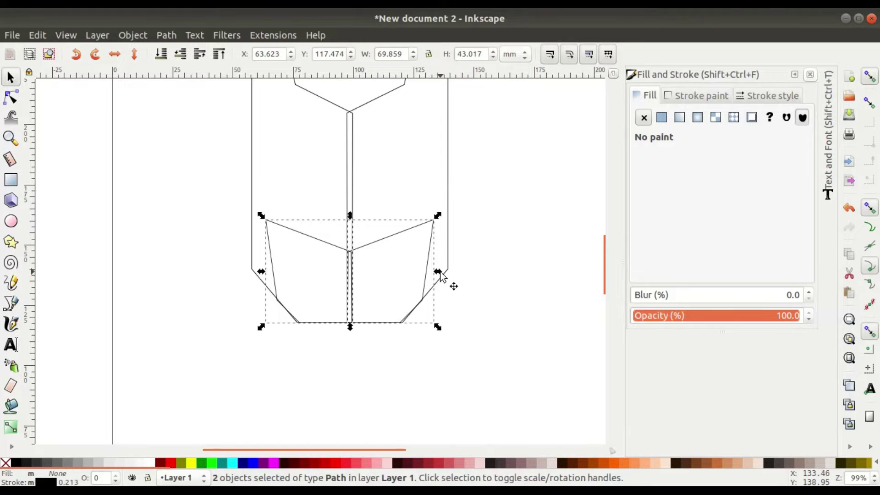
pyautogui.moveTo(349, 216); pyautogui.dragTo(345, 192)
pyautogui.scroll(-1, 479, 206)
pyautogui.scroll(3, 471, 252)
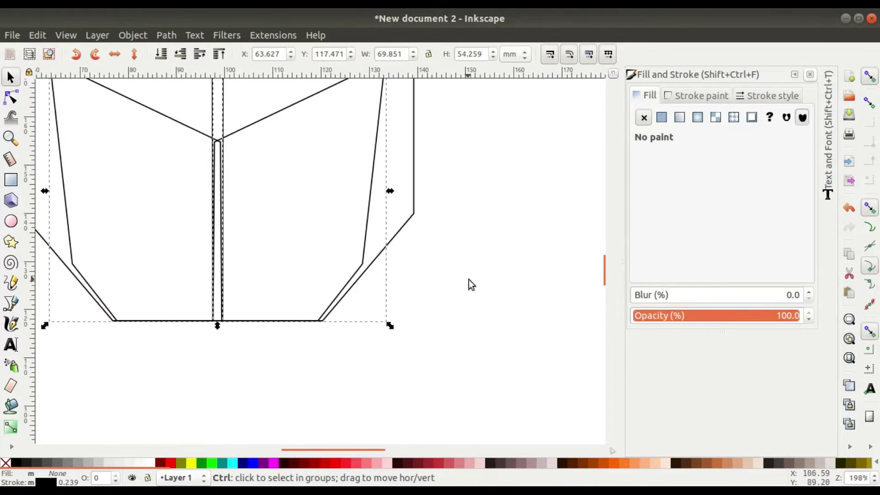
# Step: Move one cheek panel's outer and bottom corner nodes onto the mask's angled edge
pyautogui.click(11, 97)
pyautogui.scroll(3, 332, 255)
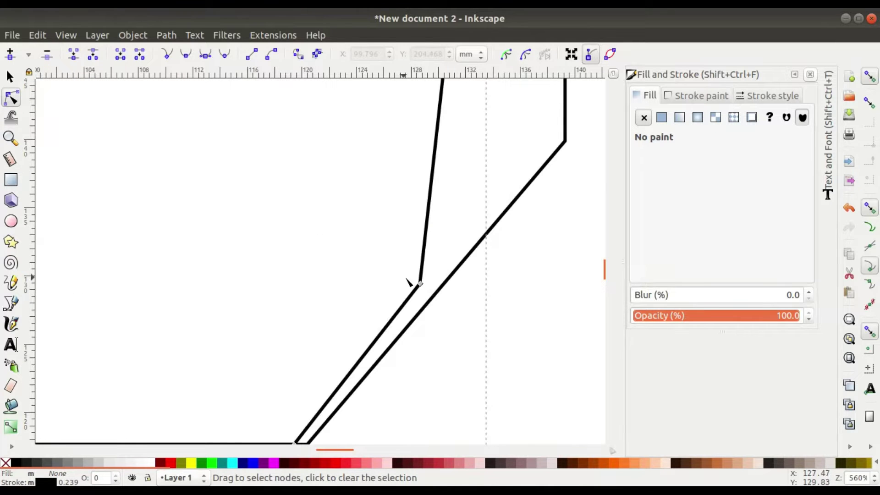
pyautogui.moveTo(421, 287)
pyautogui.mouseDown()
pyautogui.moveTo(437, 294)
pyautogui.moveTo(420, 280)
pyautogui.mouseUp()
pyautogui.scroll(-5, 504, 206)
pyautogui.hscroll(-3, 504, 206)
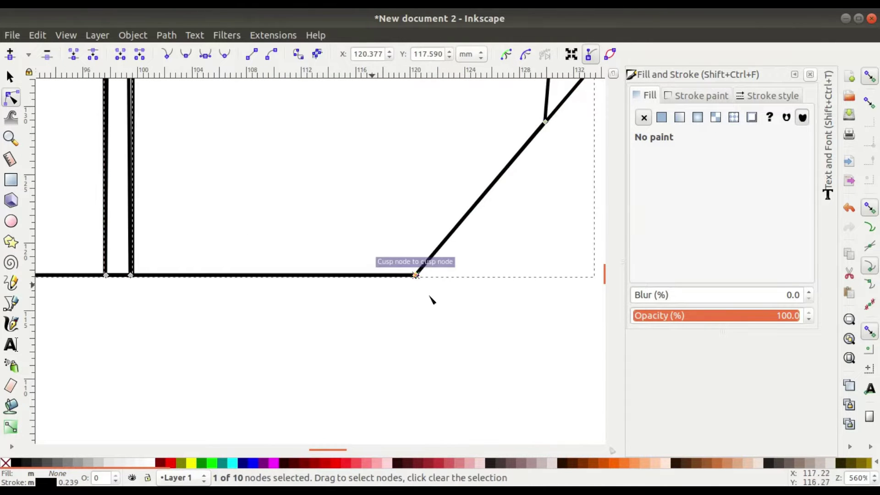
pyautogui.scroll(-1, 209, 232)
pyautogui.scroll(-1, 503, 291)
pyautogui.scroll(4, 275, 339)
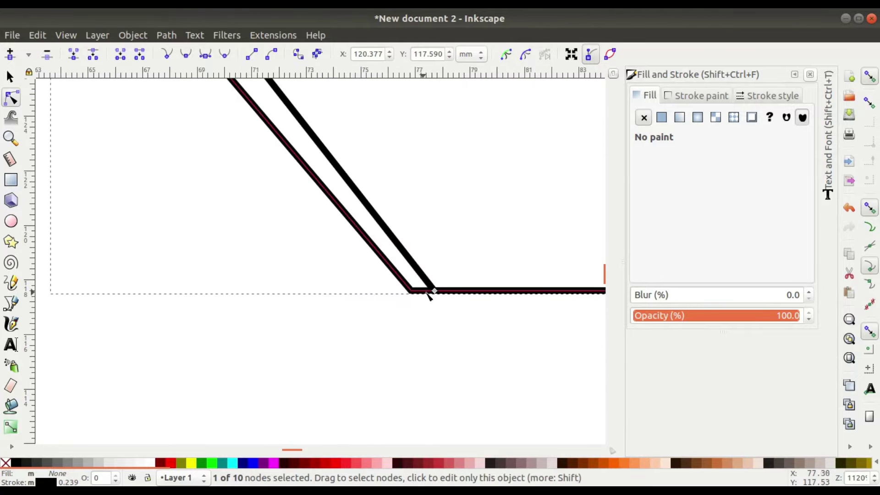
pyautogui.moveTo(428, 292); pyautogui.dragTo(415, 294)
# Step: Align the other cheek panel's corner node with the mask's angled bottom edge
pyautogui.scroll(10, 309, 118)
pyautogui.hscroll(-5, 308, 118)
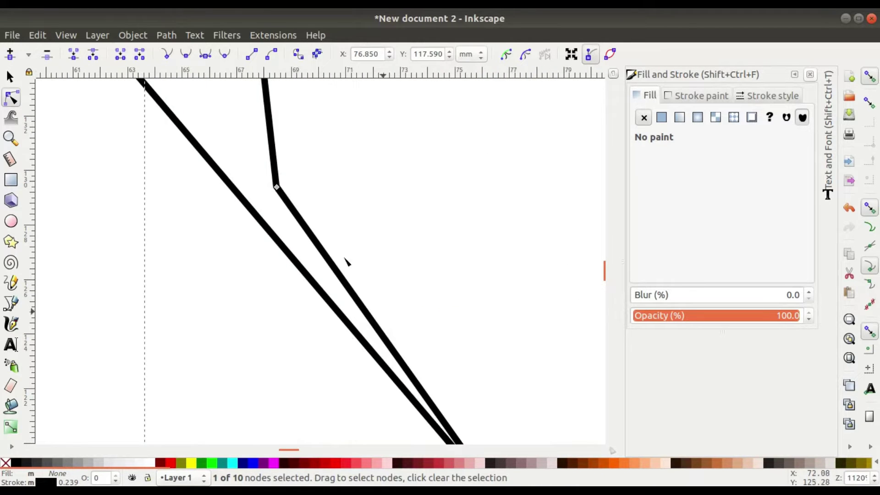
pyautogui.moveTo(277, 188); pyautogui.dragTo(255, 204)
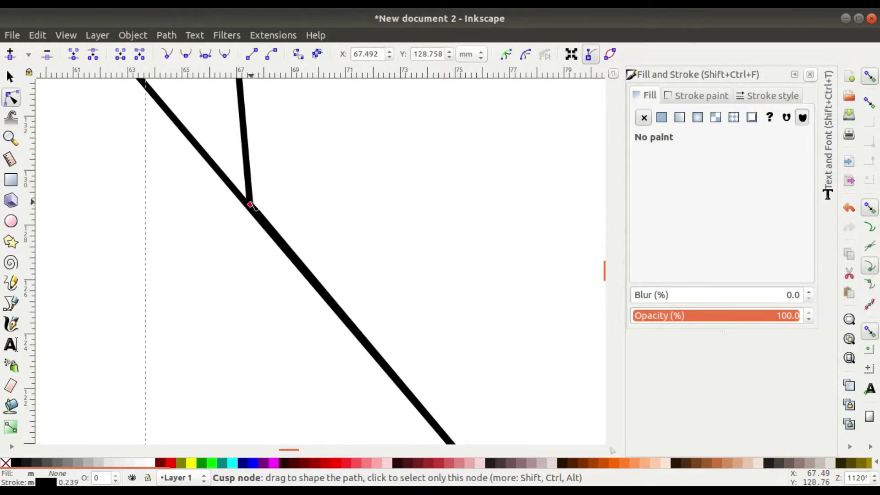
pyautogui.scroll(-3, 535, 216)
pyautogui.scroll(-2, 324, 356)
pyautogui.scroll(-1, 323, 355)
pyautogui.scroll(-2, 329, 317)
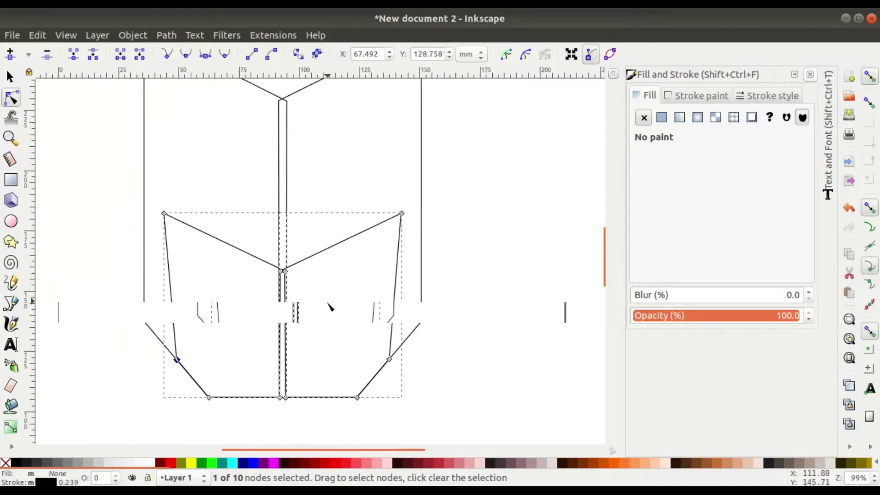
pyautogui.click(15, 79)
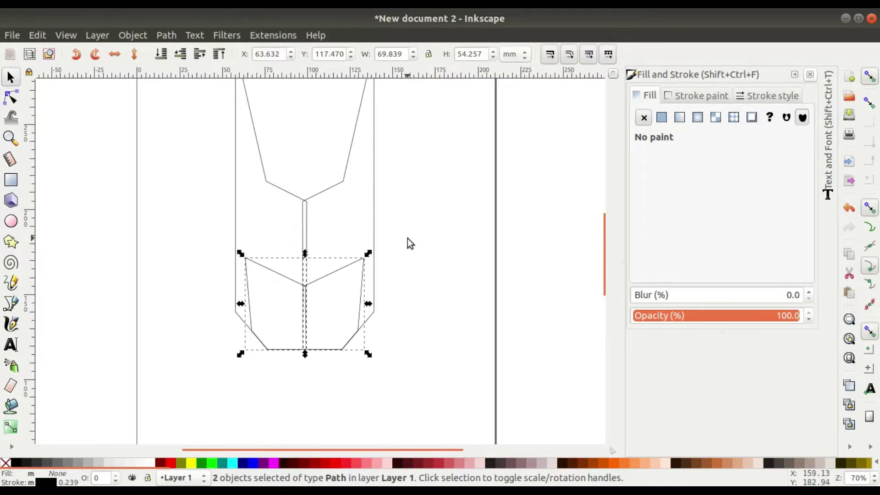
pyautogui.click(408, 238)
pyautogui.click(11, 301)
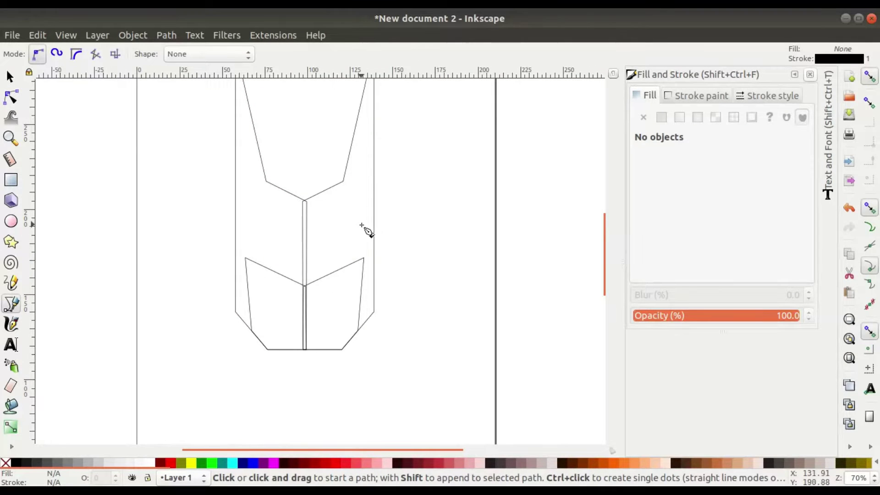
# Step: Draw a closed slanted parallelogram with the Pen tool just right of the centre line
pyautogui.scroll(1, 349, 227)
pyautogui.scroll(2, 321, 236)
pyautogui.click(306, 244)
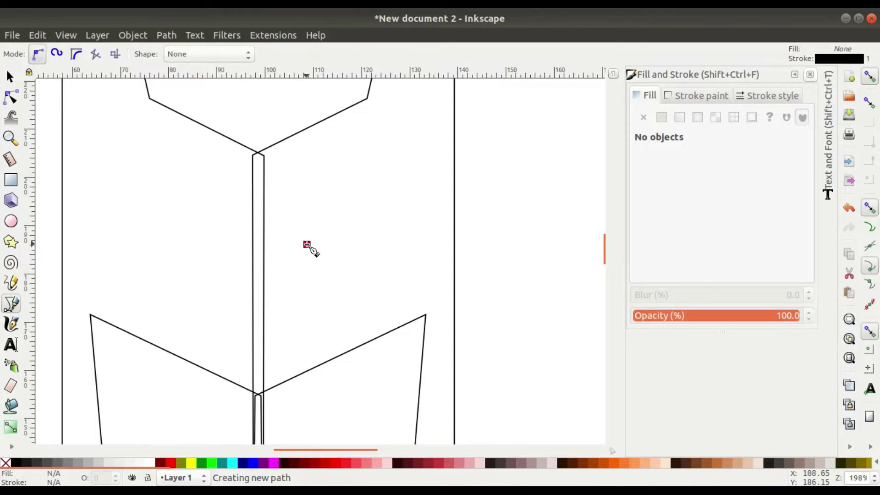
pyautogui.click(373, 244)
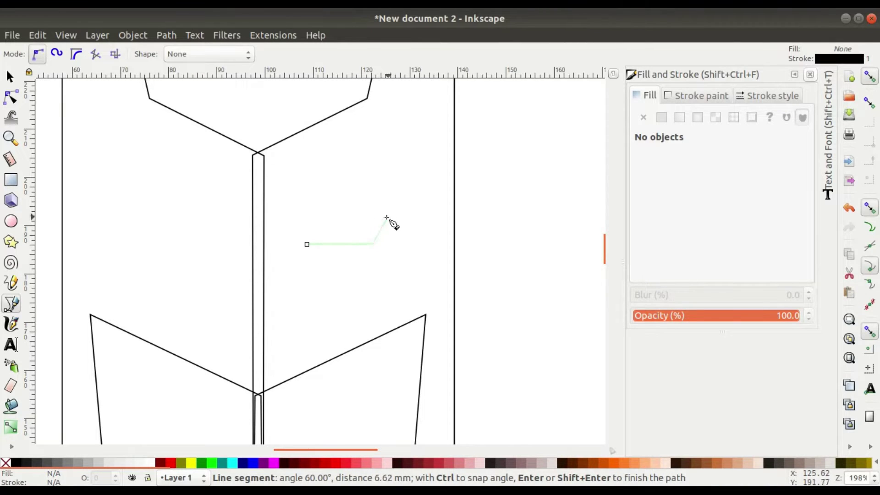
pyautogui.click(387, 216)
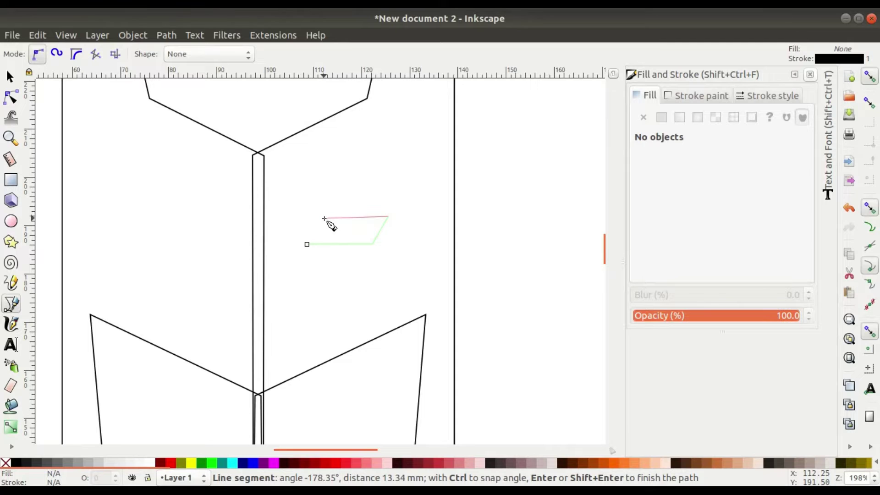
pyautogui.click(308, 245)
pyautogui.keyDown('ctrl'); pyautogui.scroll(4, 329, 275); pyautogui.keyUp('ctrl')
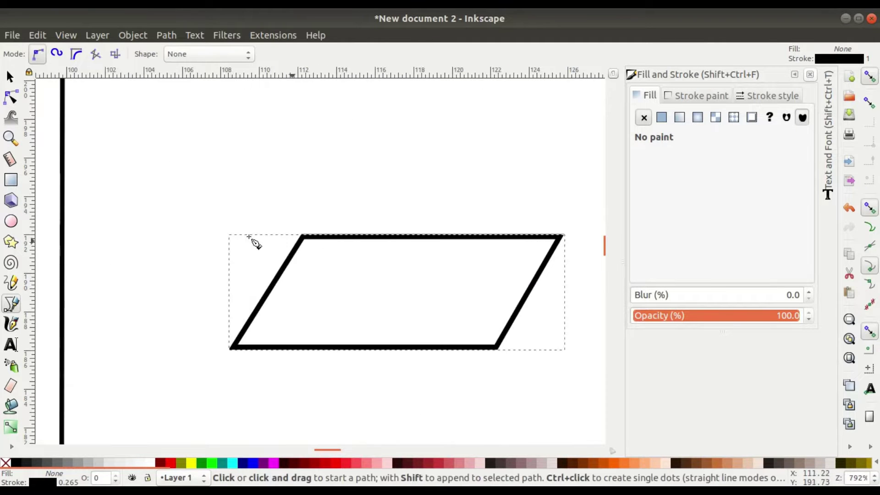
# Step: Reshape the parallelogram by lowering its top-left corner and raising its top-right corner
pyautogui.click(9, 94)
pyautogui.moveTo(304, 239)
pyautogui.mouseDown()
pyautogui.moveTo(290, 270)
pyautogui.moveTo(284, 242)
pyautogui.mouseUp()
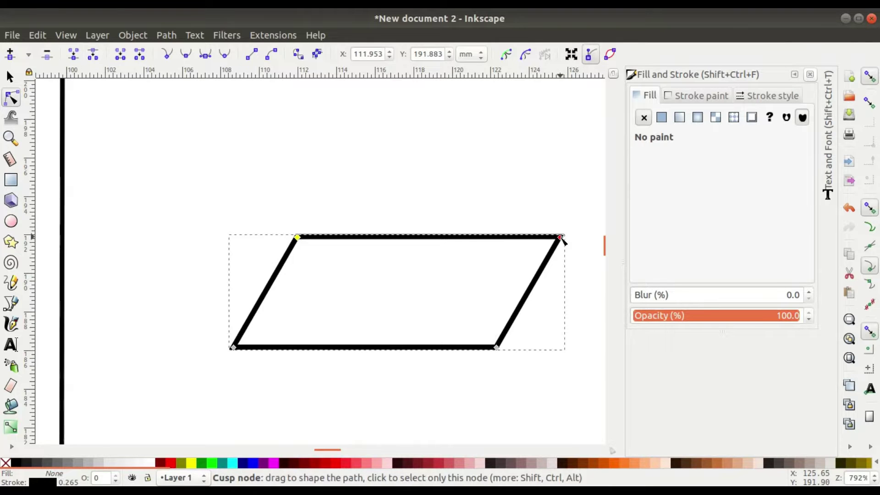
pyautogui.moveTo(562, 239); pyautogui.dragTo(569, 183)
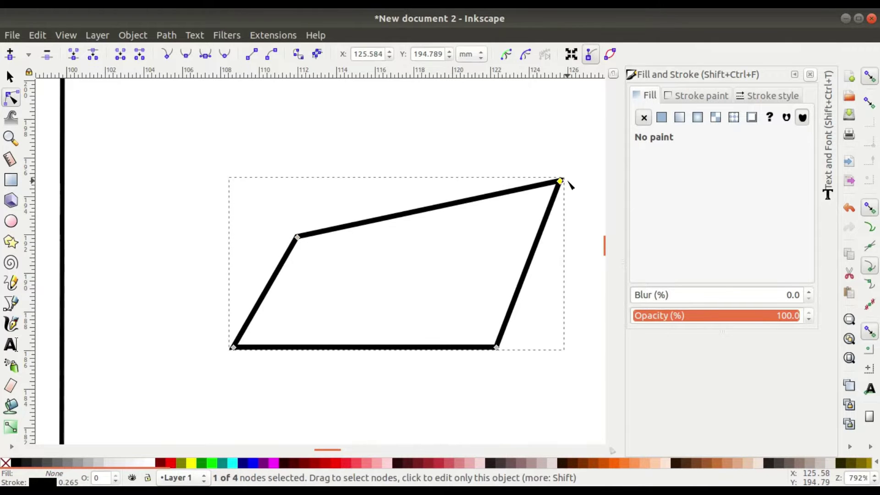
pyautogui.scroll(-4, 520, 267)
pyautogui.scroll(-1, 461, 271)
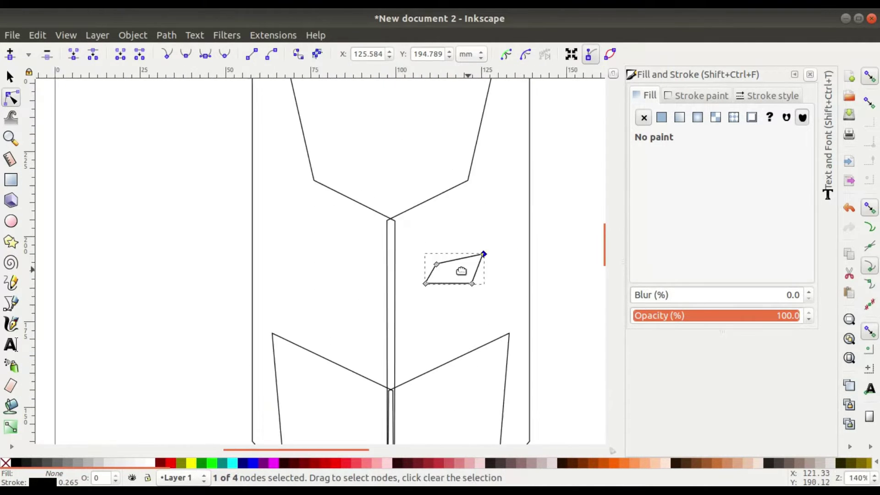
# Step: Add a fifth node on the top edge and adjust the corners into a pointed eye shape
pyautogui.click(472, 283)
pyautogui.scroll(2, 463, 275)
pyautogui.scroll(1, 447, 259)
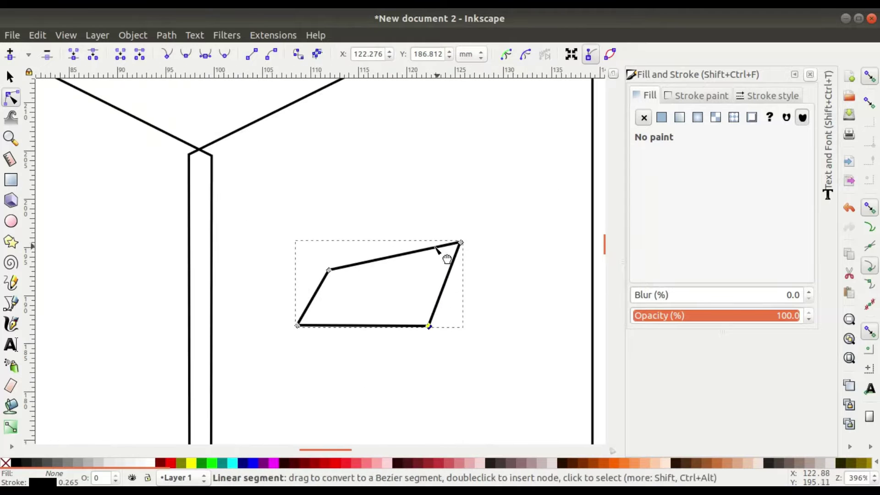
pyautogui.doubleClick(435, 248)
pyautogui.moveTo(461, 242); pyautogui.dragTo(459, 262)
pyautogui.moveTo(328, 271); pyautogui.dragTo(323, 286)
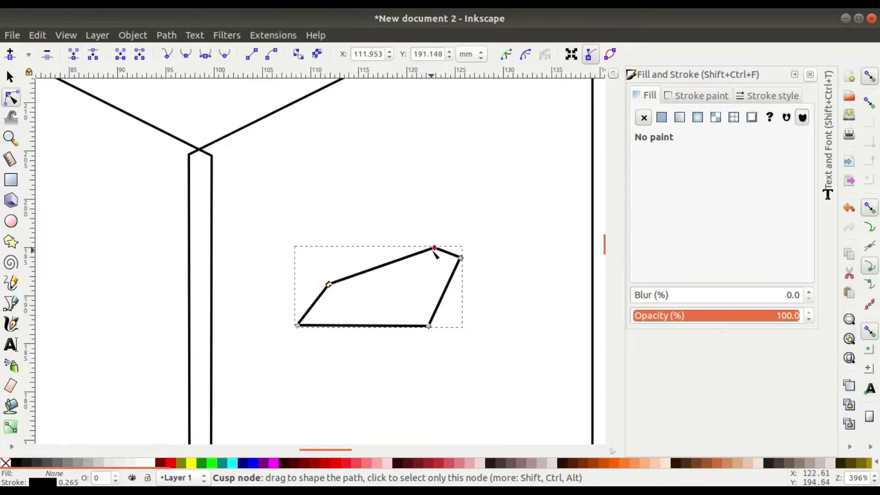
pyautogui.moveTo(435, 250)
pyautogui.mouseDown()
pyautogui.moveTo(435, 265)
pyautogui.moveTo(458, 279)
pyautogui.mouseUp()
pyautogui.scroll(-3, 485, 299)
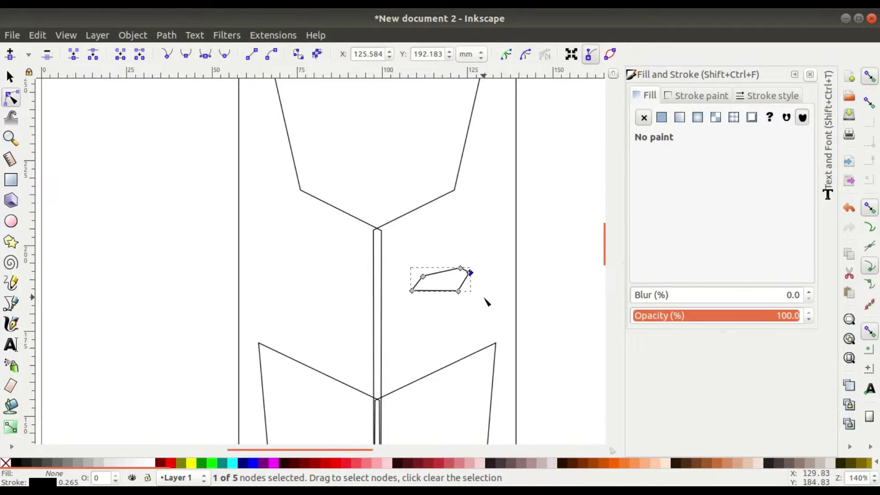
# Step: Flip a copy of the eye horizontally and move it left of the centre stem
pyautogui.click(10, 77)
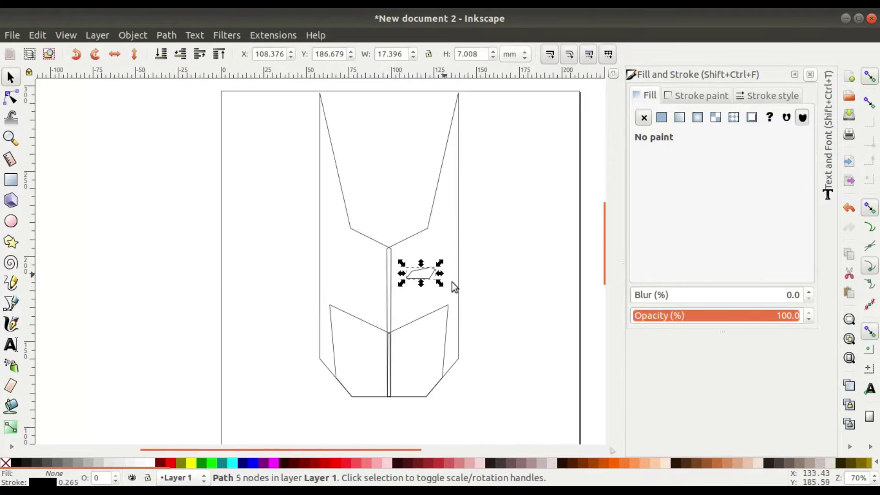
pyautogui.scroll(2, 452, 282)
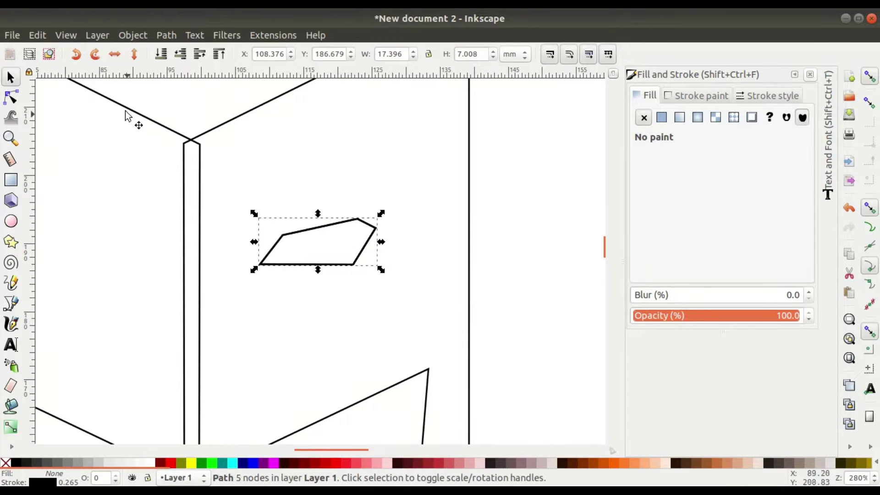
pyautogui.click(117, 53)
pyautogui.scroll(-2, 284, 242)
pyautogui.hscroll(-3, 352, 250)
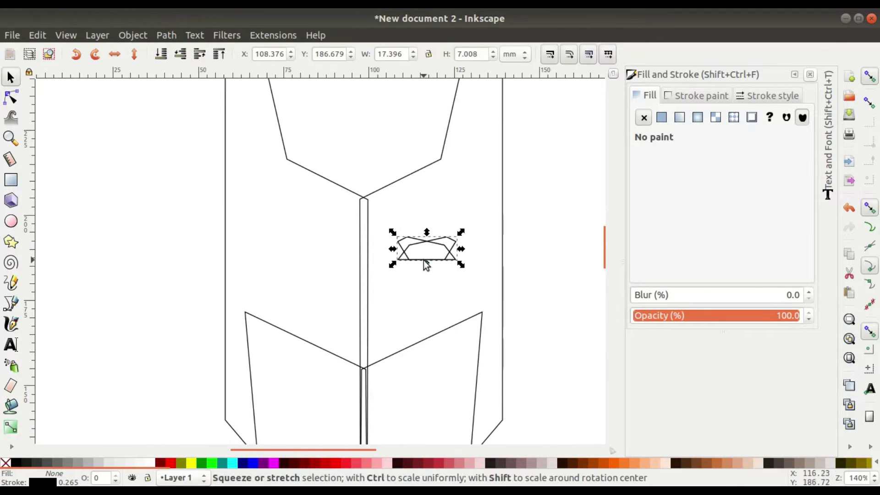
pyautogui.press('Left')
pyautogui.press('Left')
pyautogui.press('Left')
pyautogui.press('Left')
pyautogui.press('Left')
pyautogui.press('Left')
pyautogui.press('Left')
pyautogui.press('Left')
pyautogui.press('Left')
pyautogui.press('Left')
pyautogui.press('Left')
pyautogui.press('Left')
pyautogui.press('Left')
pyautogui.press('Left')
pyautogui.press('Left')
pyautogui.press('Left')
pyautogui.press('Left')
pyautogui.press('Left')
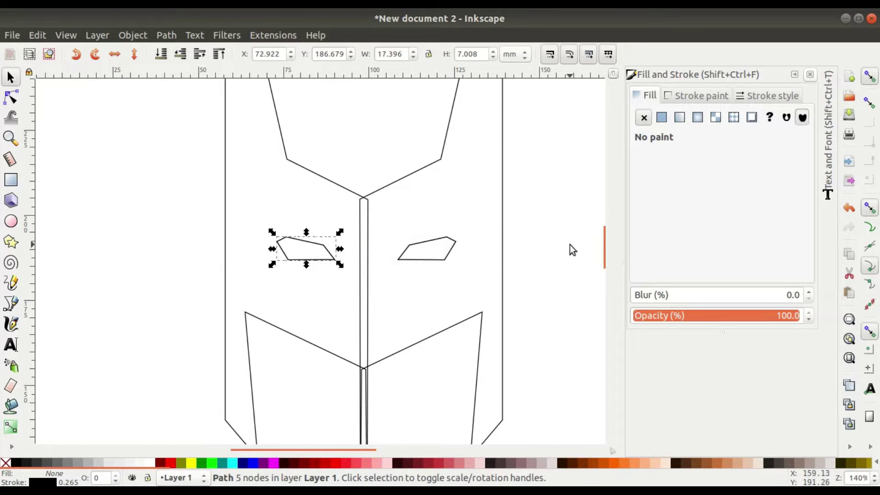
pyautogui.click(515, 249)
pyautogui.scroll(-2, 451, 250)
# Step: Pull the mask's left and right ear tips outward
pyautogui.press('n')
pyautogui.click(339, 143)
pyautogui.scroll(5, 340, 143)
pyautogui.moveTo(326, 163); pyautogui.dragTo(303, 162)
pyautogui.click(464, 162)
pyautogui.moveTo(463, 163); pyautogui.dragTo(489, 163)
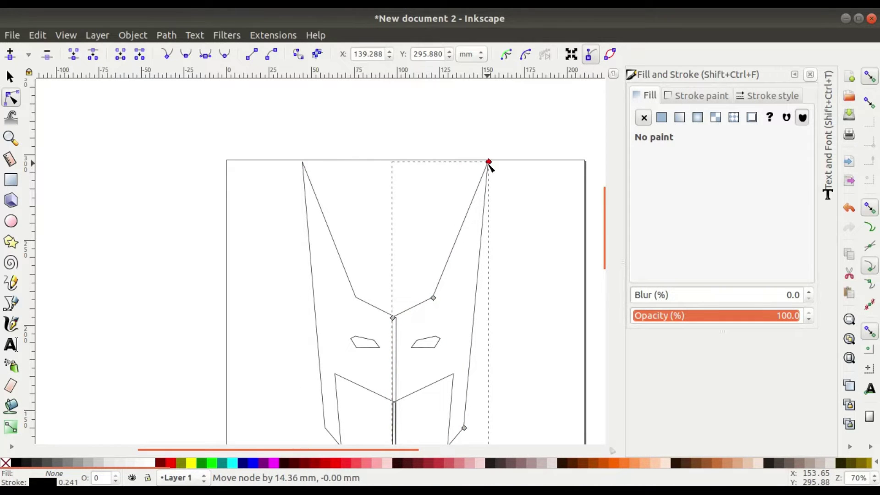
pyautogui.scroll(-2, 467, 231)
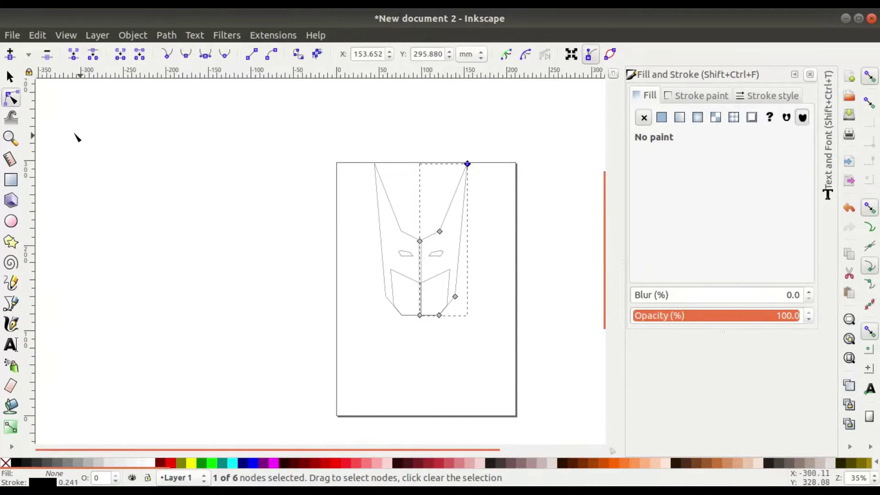
pyautogui.press('s')
pyautogui.press('Escape')
# Step: Enlarge both the right and left eyes
pyautogui.keyDown('ctrl'); pyautogui.scroll(3, 444, 279); pyautogui.keyUp('ctrl')
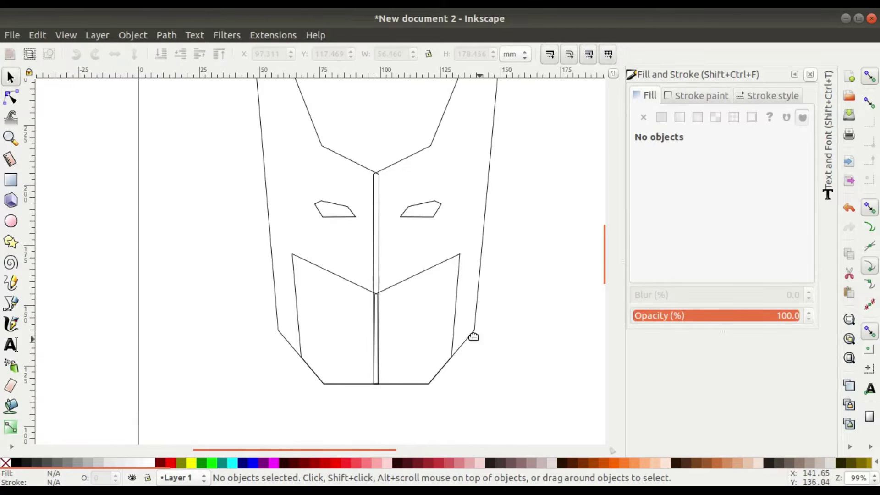
pyautogui.scroll(-1, 474, 337)
pyautogui.click(424, 208)
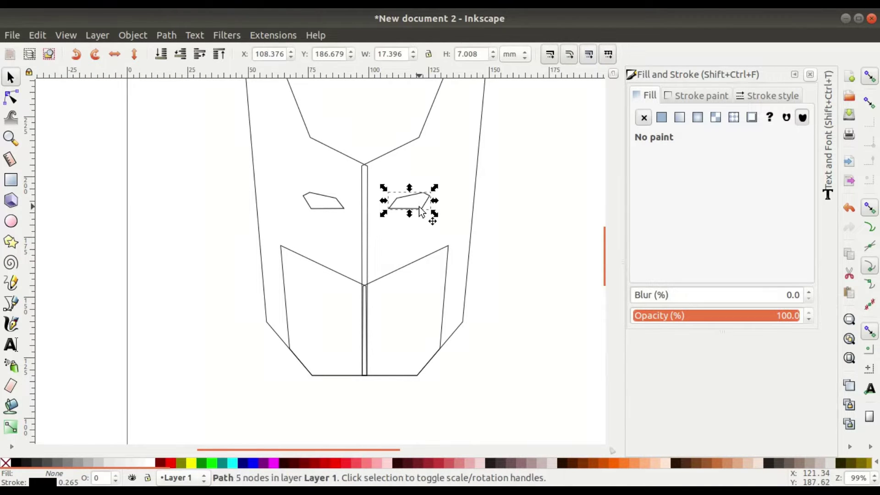
pyautogui.moveTo(436, 216); pyautogui.dragTo(446, 228)
pyautogui.click(344, 209)
pyautogui.moveTo(351, 215); pyautogui.dragTo(361, 236)
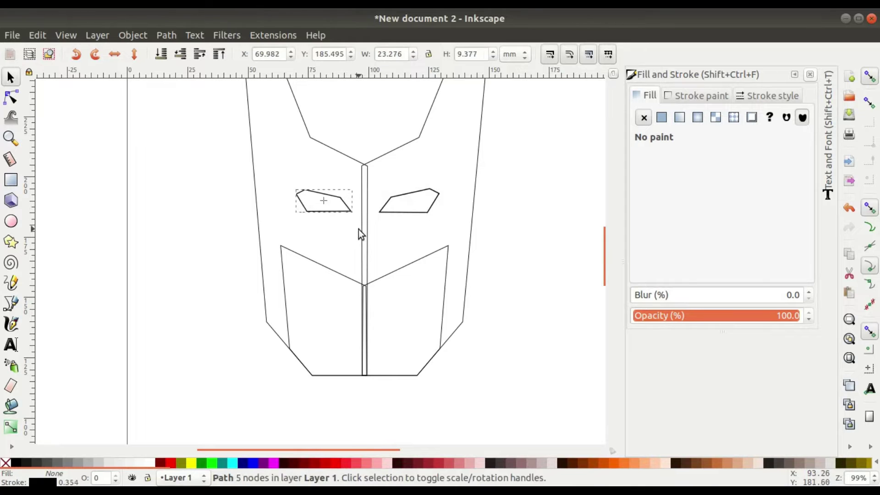
pyautogui.click(555, 237)
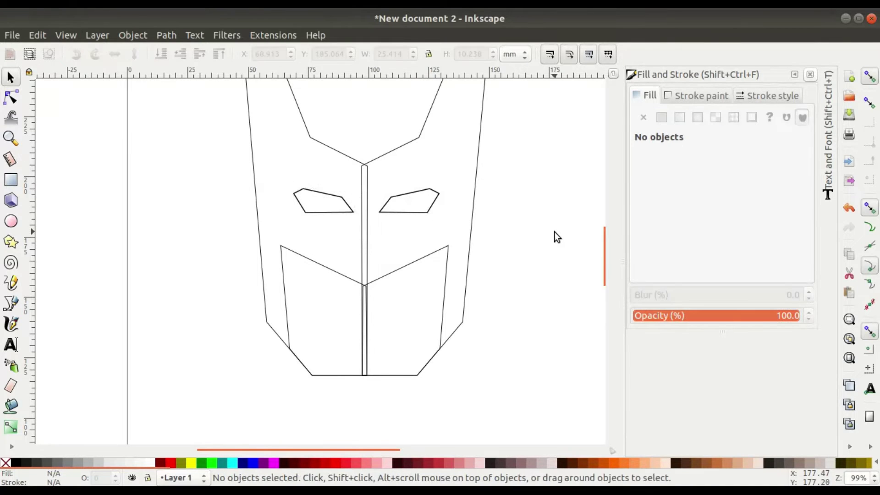
# Step: Nudge the right eye right and the left eye left so they sit evenly apart
pyautogui.keyDown('ctrl'); pyautogui.scroll(-1, 397, 255); pyautogui.keyUp('ctrl')
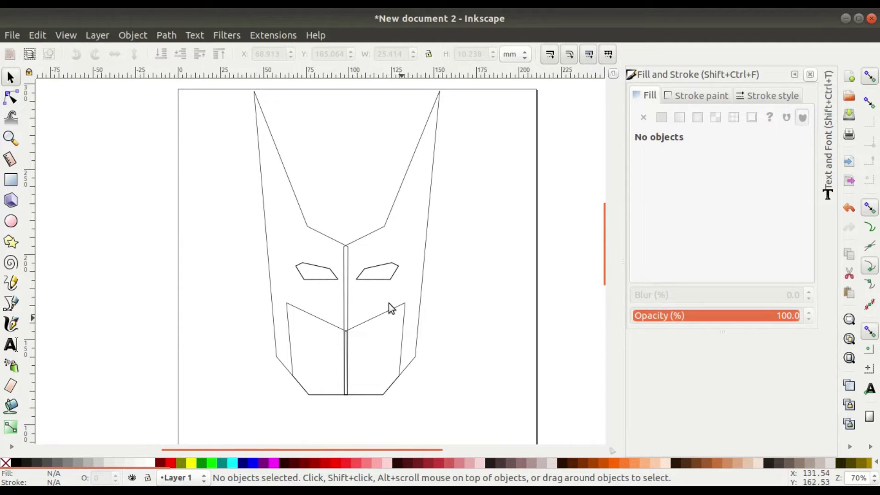
pyautogui.click(382, 275)
pyautogui.moveTo(390, 275); pyautogui.dragTo(396, 275)
pyautogui.click(321, 284)
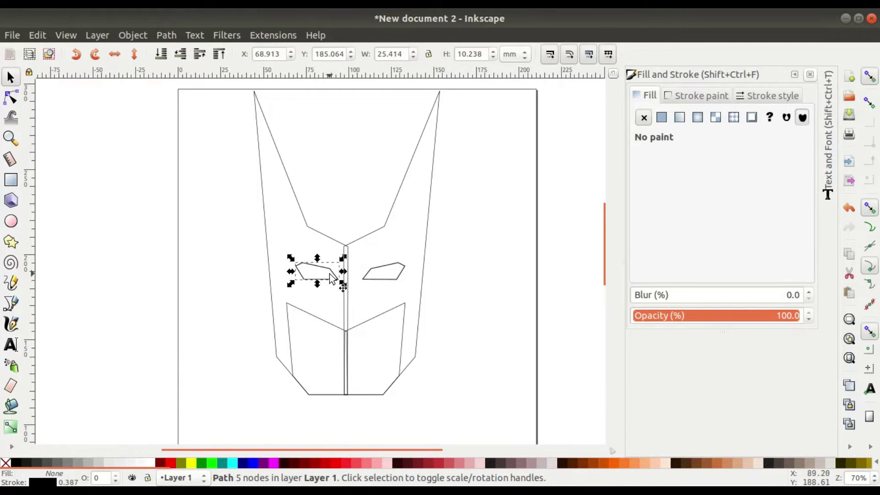
pyautogui.press('Left')
pyautogui.press('Left')
pyautogui.press('Left')
pyautogui.press('Left')
pyautogui.press('Left')
pyautogui.press('Left')
pyautogui.press('Left')
pyautogui.press('Left')
pyautogui.press('Left')
pyautogui.press('Left')
pyautogui.click(497, 280)
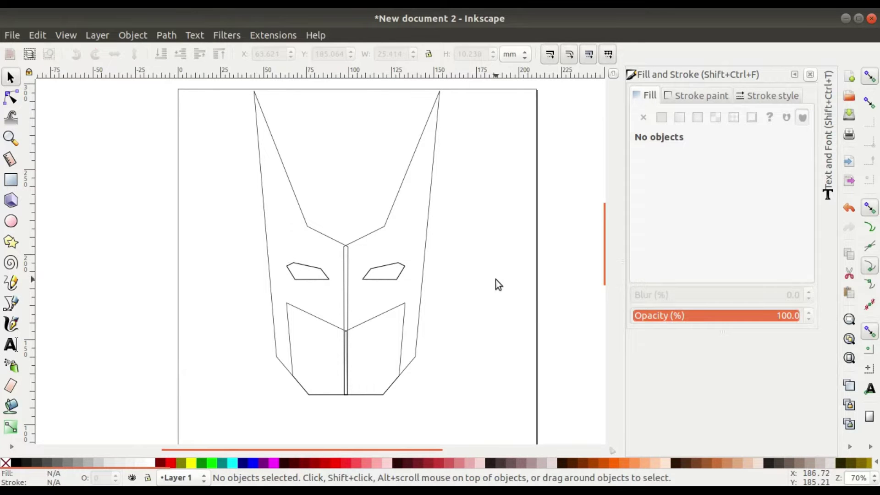
pyautogui.scroll(-2, 411, 347)
pyautogui.keyDown('ctrl'); pyautogui.scroll(-1, 394, 315); pyautogui.keyUp('ctrl')
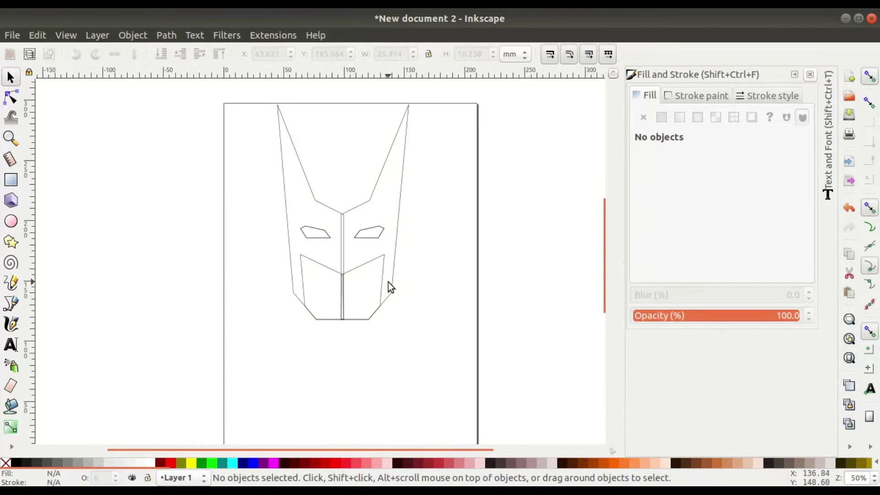
pyautogui.click(318, 206)
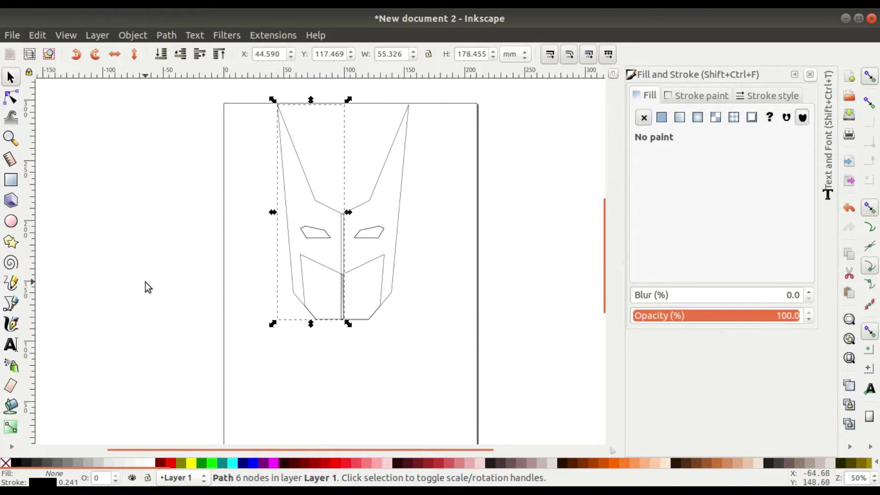
# Step: Fill the mask's left half dark grey and remove its outline
pyautogui.click(45, 464)
pyautogui.click(689, 96)
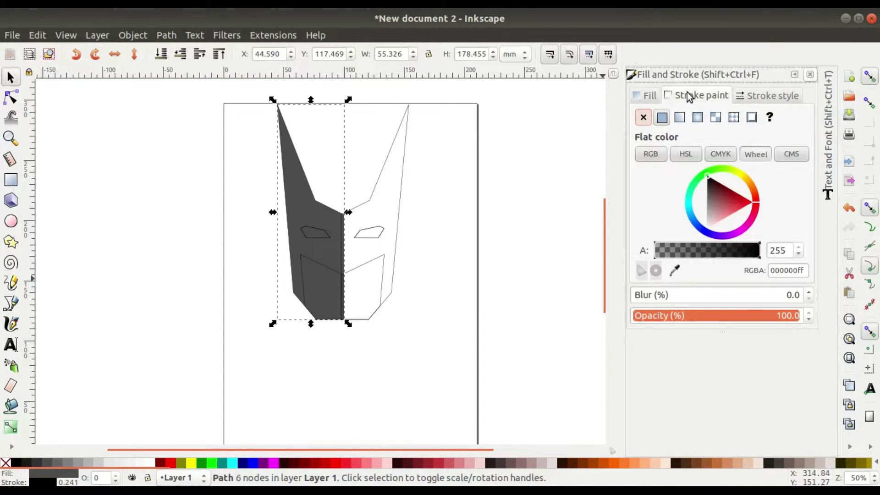
pyautogui.click(644, 118)
pyautogui.keyDown('ctrl'); pyautogui.scroll(3, 319, 268); pyautogui.keyUp('ctrl')
# Step: Give the lower-left cheek panel a flat yellow fill with no outline
pyautogui.click(328, 269)
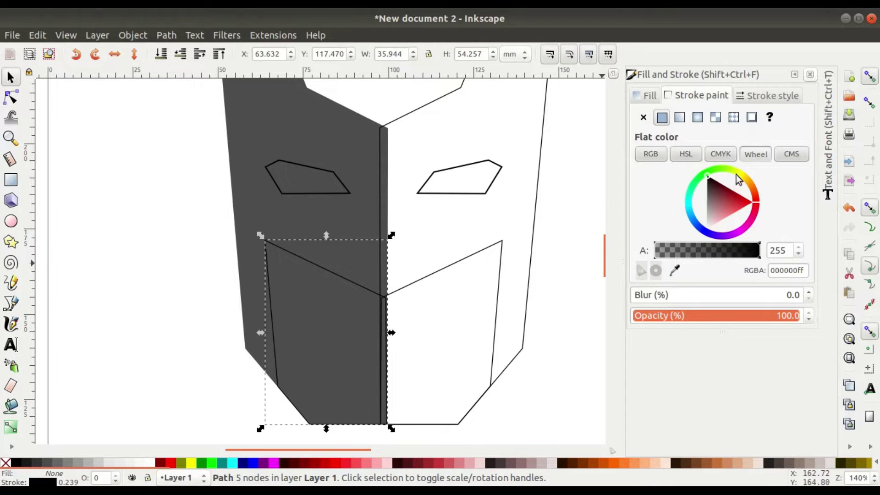
pyautogui.click(739, 173)
pyautogui.moveTo(734, 202); pyautogui.dragTo(739, 207)
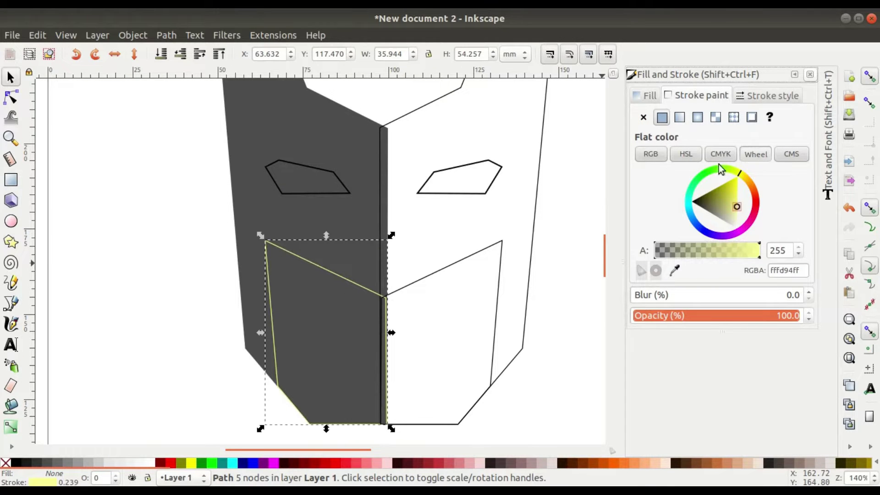
pyautogui.click(644, 118)
pyautogui.click(646, 95)
pyautogui.click(662, 117)
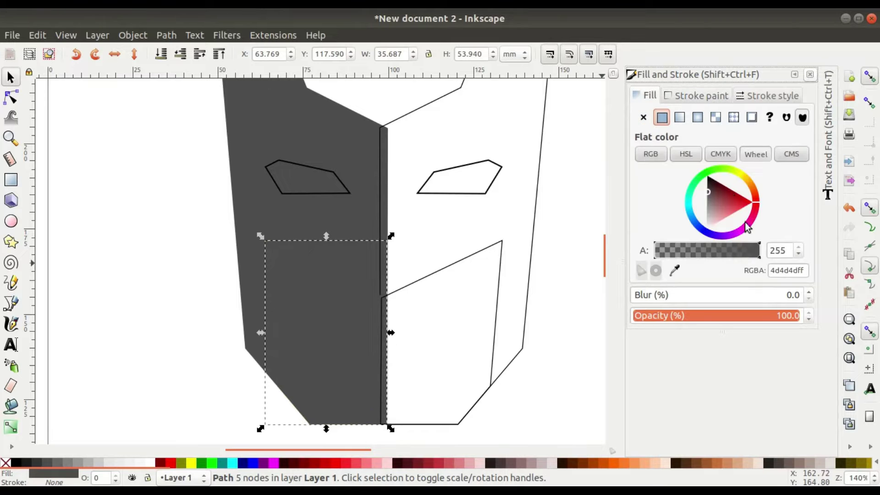
pyautogui.click(745, 180)
pyautogui.moveTo(734, 196)
pyautogui.mouseDown()
pyautogui.moveTo(726, 203)
pyautogui.moveTo(734, 197)
pyautogui.moveTo(731, 213)
pyautogui.mouseUp()
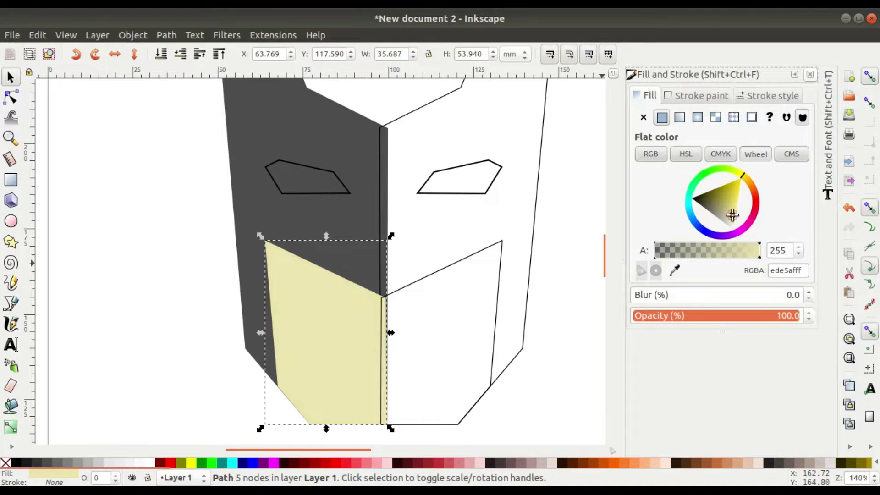
# Step: Lighten the left cheek panel to f7efb3 and fill the right half 80% gray (333333)
pyautogui.click(733, 215)
pyautogui.press('-')
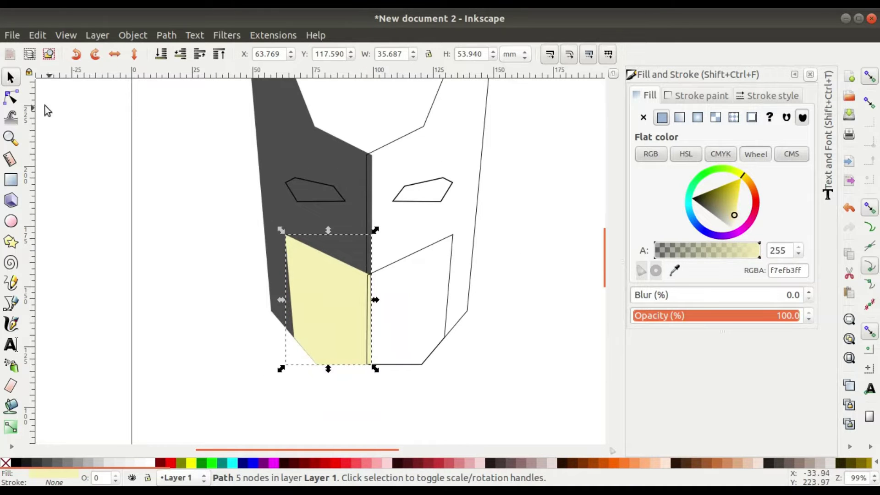
pyautogui.click(483, 158)
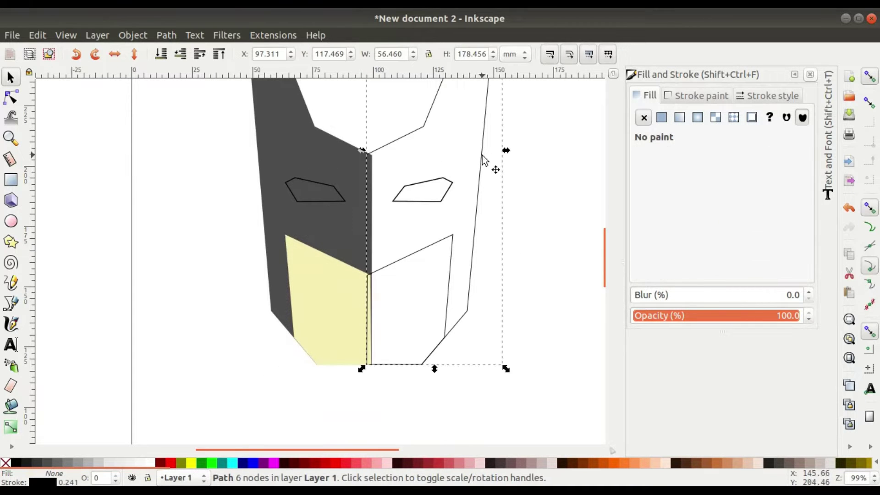
pyautogui.click(23, 463)
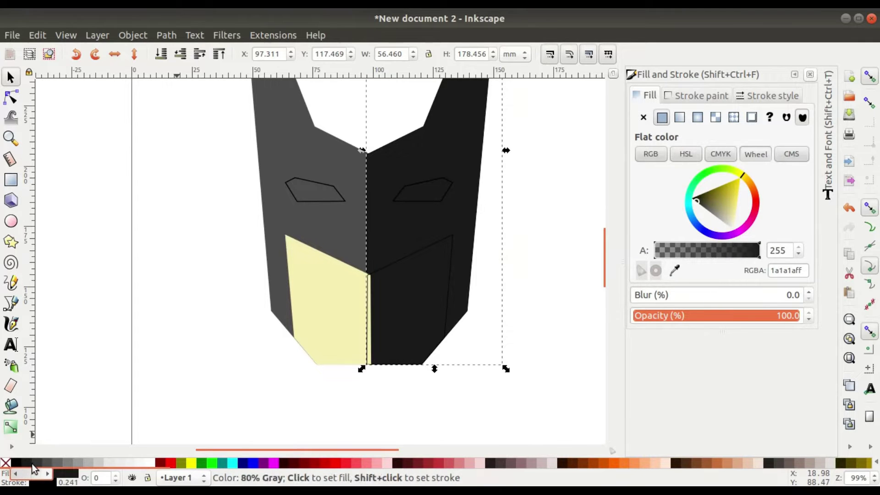
pyautogui.click(32, 464)
pyautogui.keyDown('ctrl'); pyautogui.scroll(-2, 385, 316); pyautogui.keyUp('ctrl')
pyautogui.keyDown('ctrl'); pyautogui.scroll(2, 428, 258); pyautogui.keyUp('ctrl')
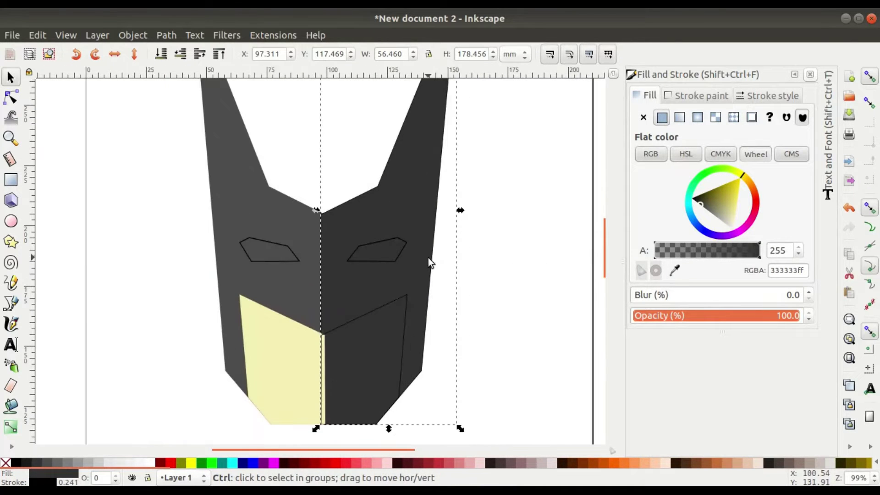
pyautogui.scroll(-2, 382, 247)
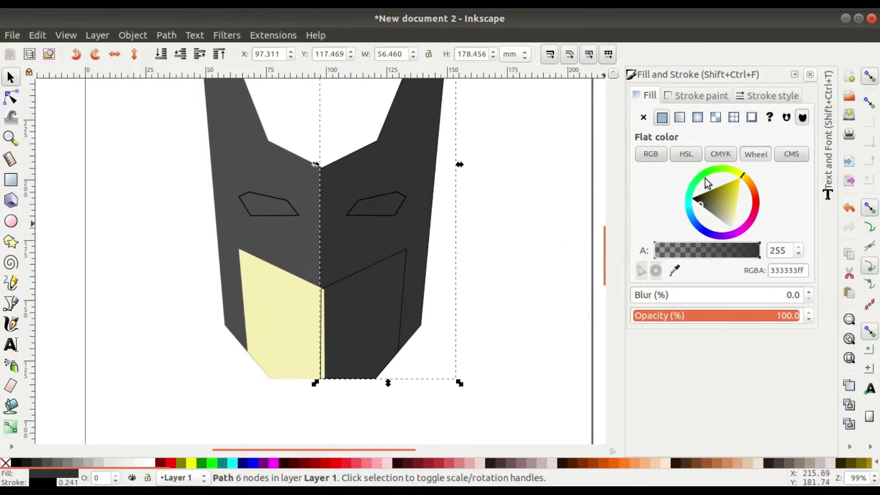
# Step: Remove the outline from the mask's right half
pyautogui.click(686, 95)
pyautogui.click(643, 118)
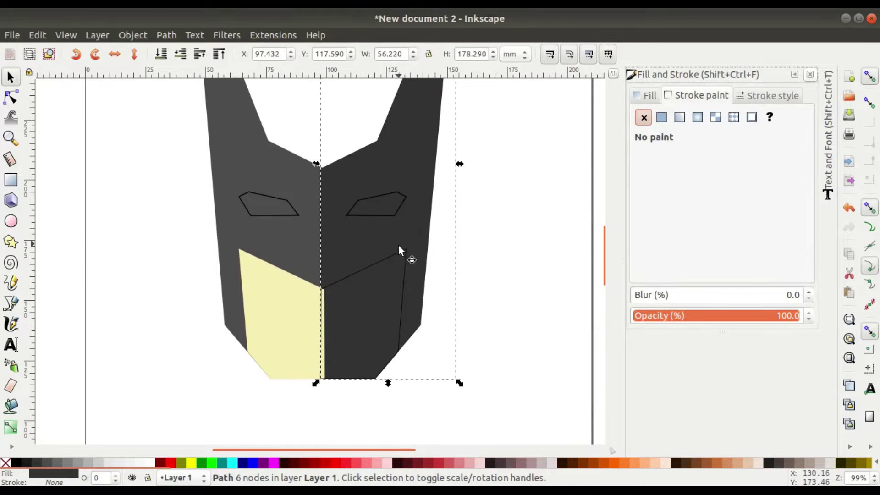
pyautogui.keyDown('ctrl'); pyautogui.scroll(2, 389, 245); pyautogui.keyUp('ctrl')
# Step: Fill the lower-right face panel with sampled pale yellow darkened to beige d1cca4, no outline
pyautogui.click(385, 275)
pyautogui.scroll(-3, 399, 330)
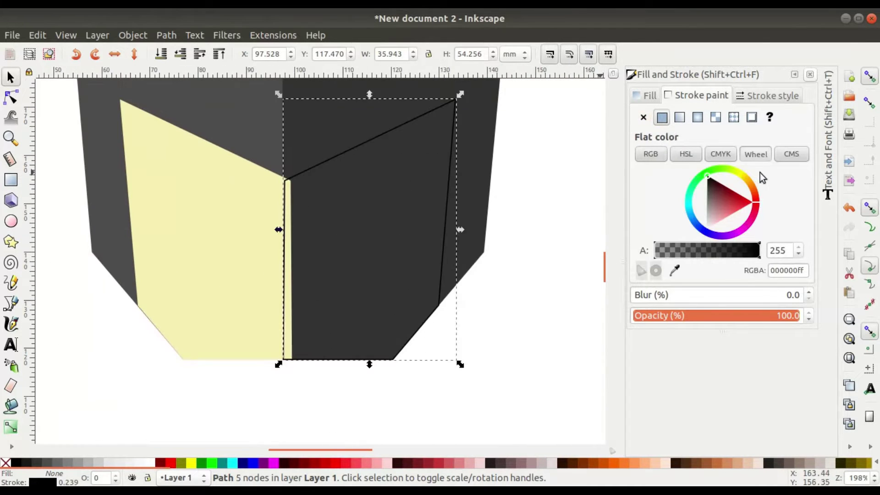
pyautogui.click(675, 270)
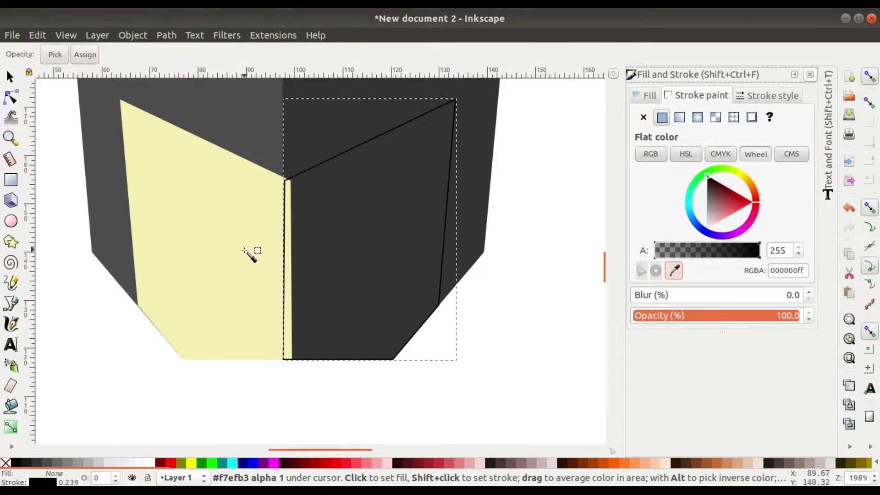
pyautogui.click(249, 253)
pyautogui.click(643, 117)
pyautogui.click(646, 95)
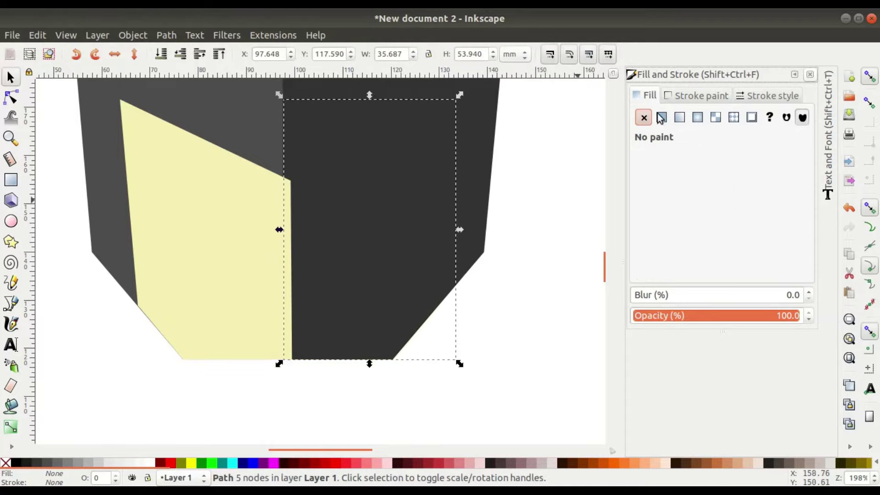
pyautogui.click(662, 117)
pyautogui.click(675, 270)
pyautogui.click(204, 276)
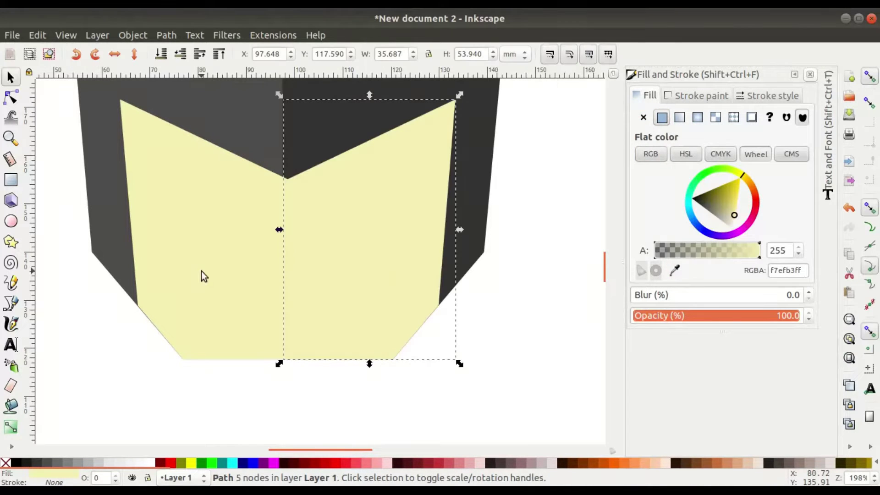
pyautogui.moveTo(732, 217); pyautogui.dragTo(728, 215)
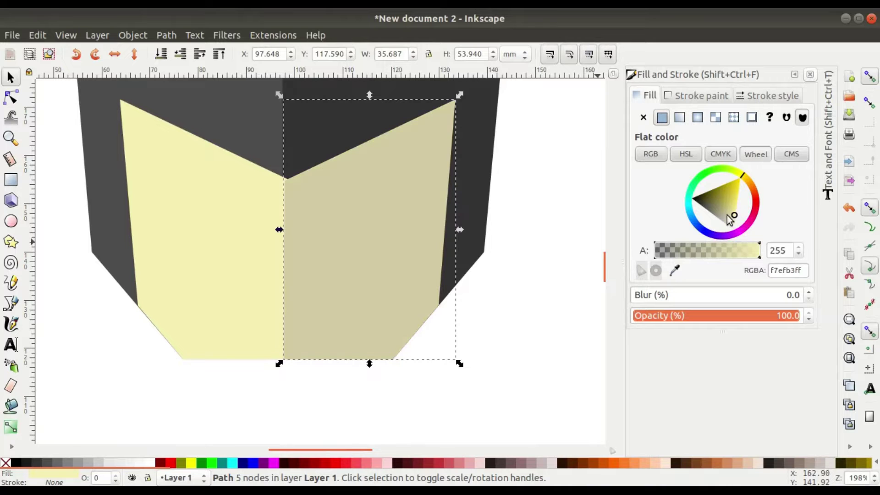
pyautogui.keyDown('ctrl'); pyautogui.scroll(-3, 424, 260); pyautogui.keyUp('ctrl')
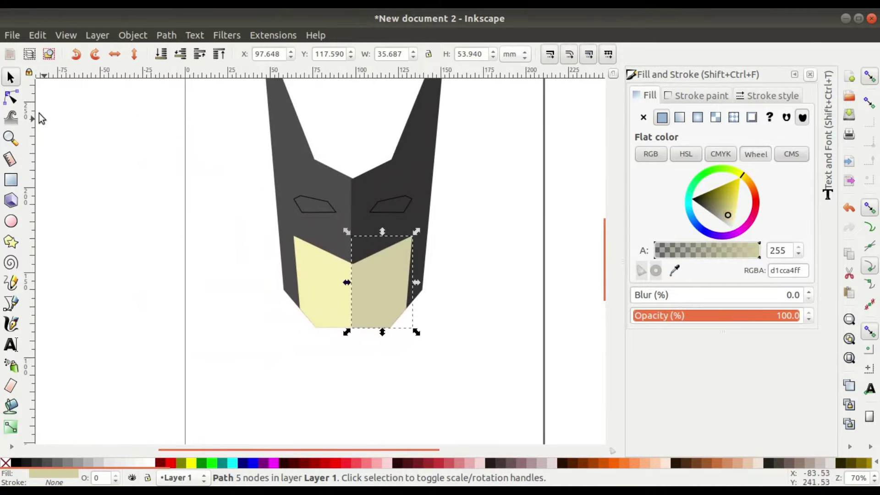
pyautogui.click(290, 339)
# Step: Make the right eye solid white with no outline
pyautogui.keyDown('ctrl'); pyautogui.scroll(1, 395, 198); pyautogui.keyUp('ctrl')
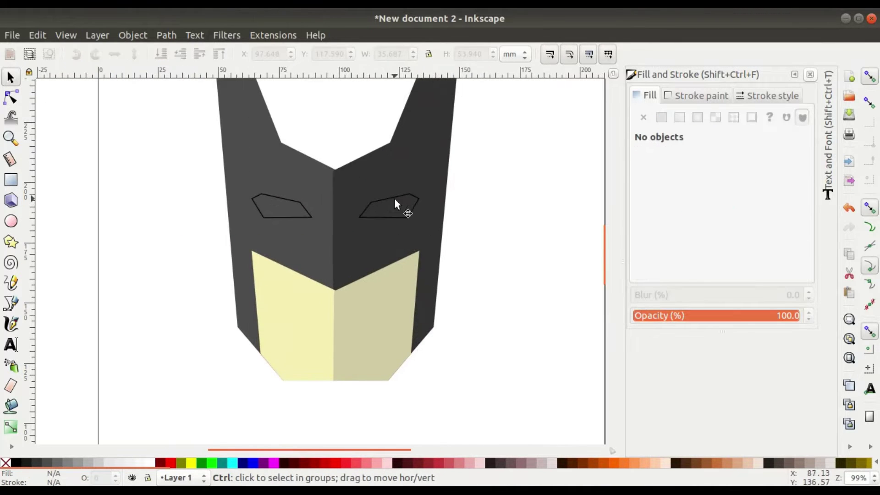
pyautogui.keyDown('ctrl'); pyautogui.scroll(1, 397, 202); pyautogui.keyUp('ctrl')
pyautogui.keyDown('ctrl'); pyautogui.scroll(3, 399, 208); pyautogui.keyUp('ctrl')
pyautogui.click(421, 167)
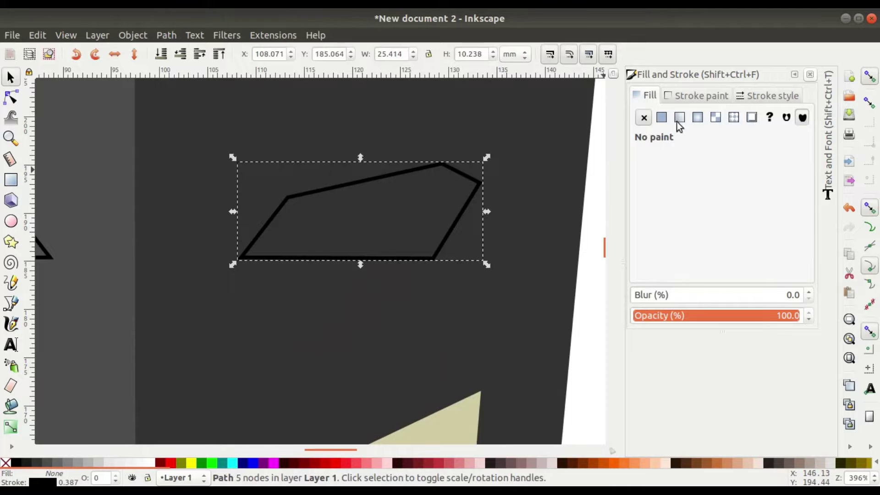
pyautogui.click(690, 97)
pyautogui.click(643, 117)
pyautogui.click(648, 96)
pyautogui.click(662, 118)
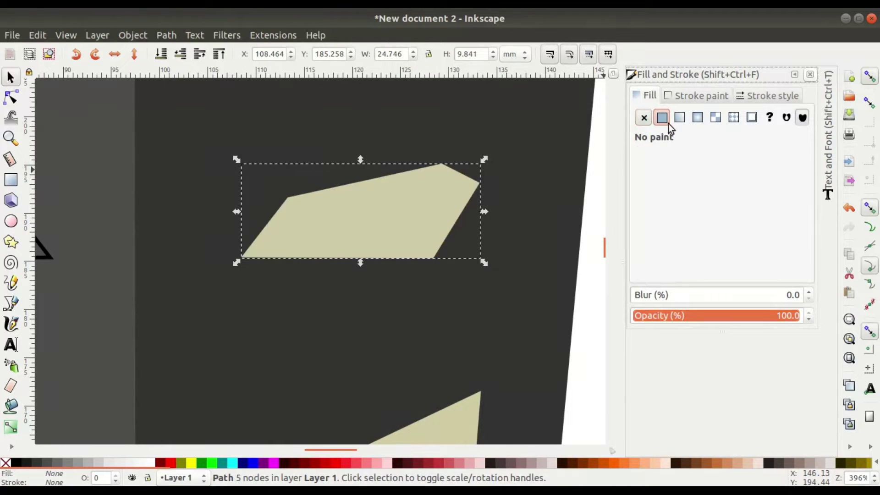
pyautogui.moveTo(723, 213); pyautogui.dragTo(734, 230)
pyautogui.keyDown('ctrl'); pyautogui.scroll(-3, 458, 257); pyautogui.keyUp('ctrl')
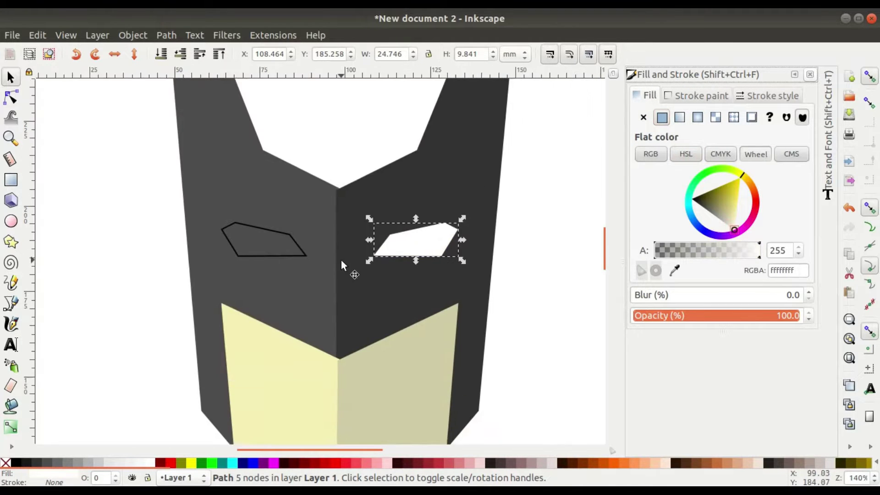
# Step: Make the left eye solid white with no outline
pyautogui.click(320, 242)
pyautogui.click(685, 96)
pyautogui.click(643, 118)
pyautogui.click(647, 95)
pyautogui.click(662, 117)
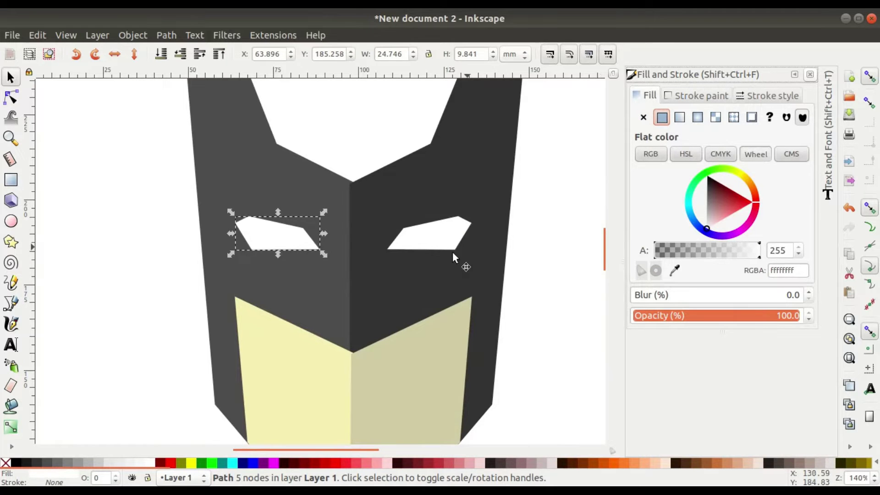
pyautogui.click(114, 198)
pyautogui.press('s')
pyautogui.scroll(1, 372, 229)
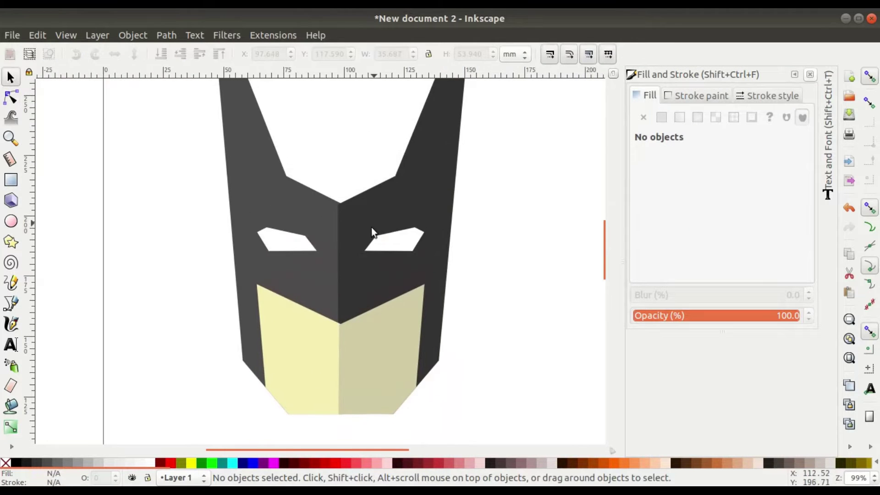
pyautogui.scroll(3, 343, 325)
# Step: Raise the beige face panel's centre corner slightly
pyautogui.scroll(1, 278, 251)
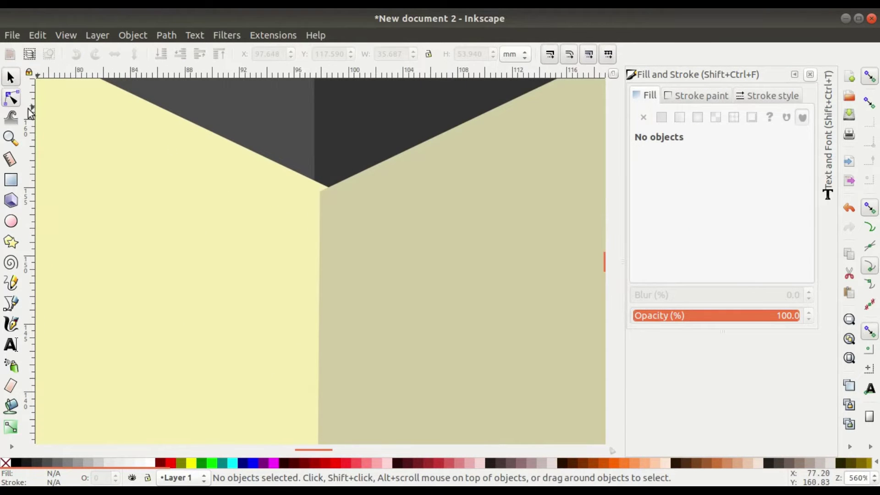
pyautogui.click(324, 202)
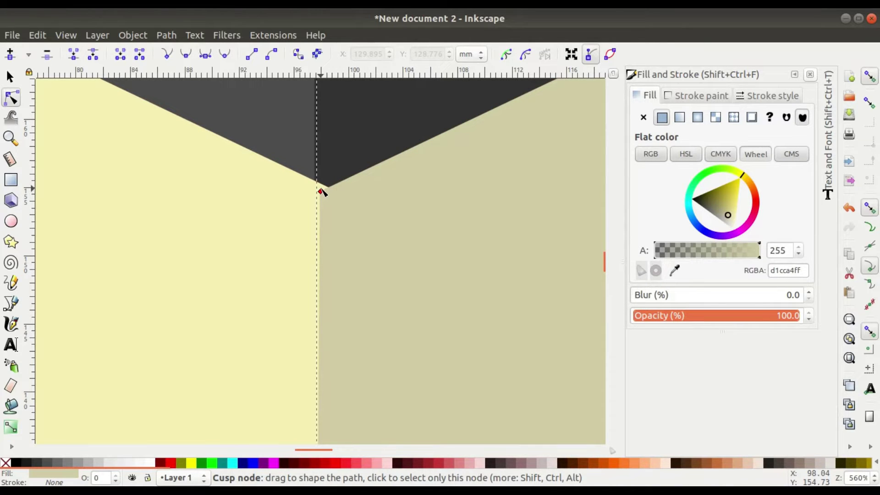
pyautogui.moveTo(320, 191); pyautogui.dragTo(320, 185)
pyautogui.scroll(-4, 362, 227)
pyautogui.scroll(-1, 362, 226)
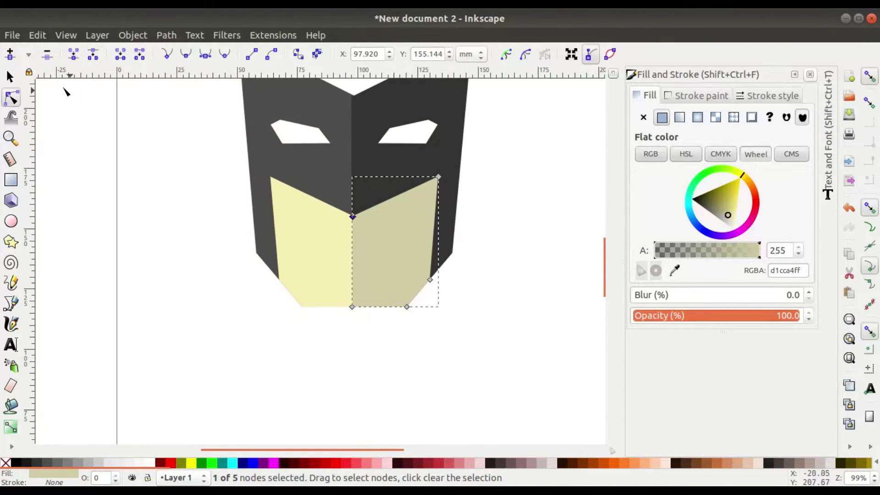
pyautogui.click(10, 77)
pyautogui.click(158, 182)
pyautogui.scroll(-1, 64, 172)
# Step: Move the lighter left half's centre corner leftward onto the centre line
pyautogui.press('n')
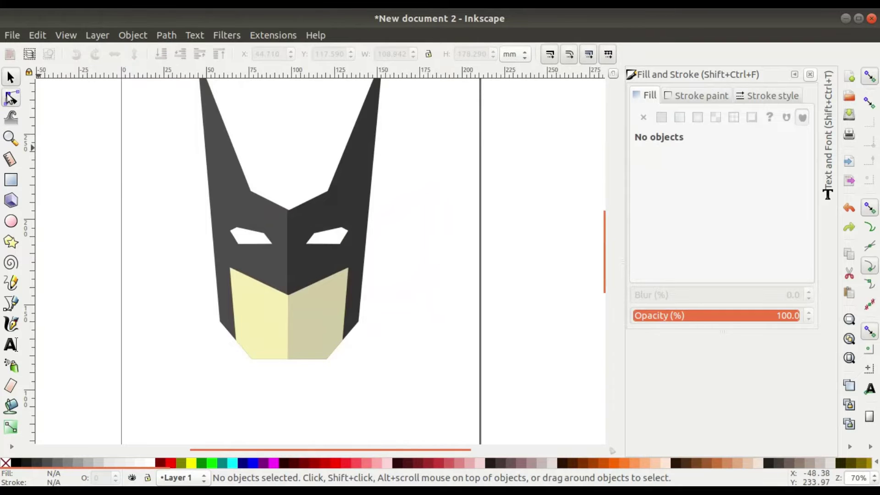
pyautogui.scroll(4, 276, 232)
pyautogui.click(371, 177)
pyautogui.scroll(4, 320, 165)
pyautogui.scroll(4, 320, 165)
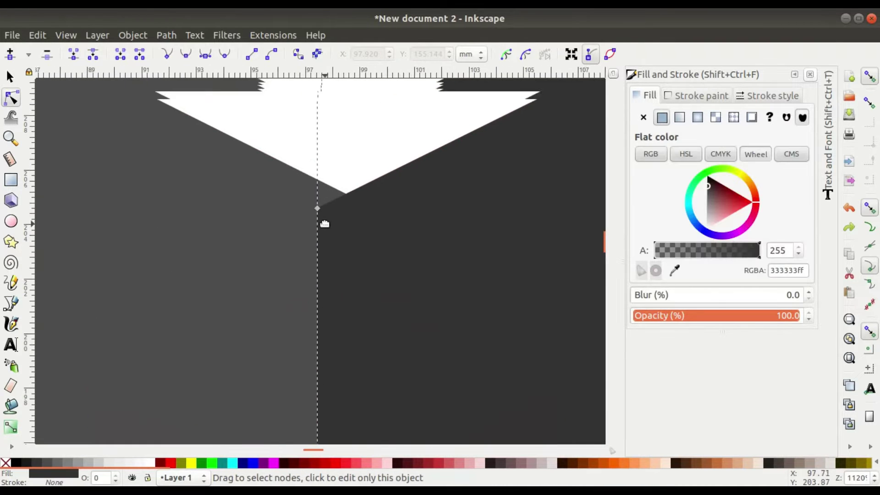
pyautogui.click(323, 215)
pyautogui.moveTo(380, 217); pyautogui.dragTo(330, 221)
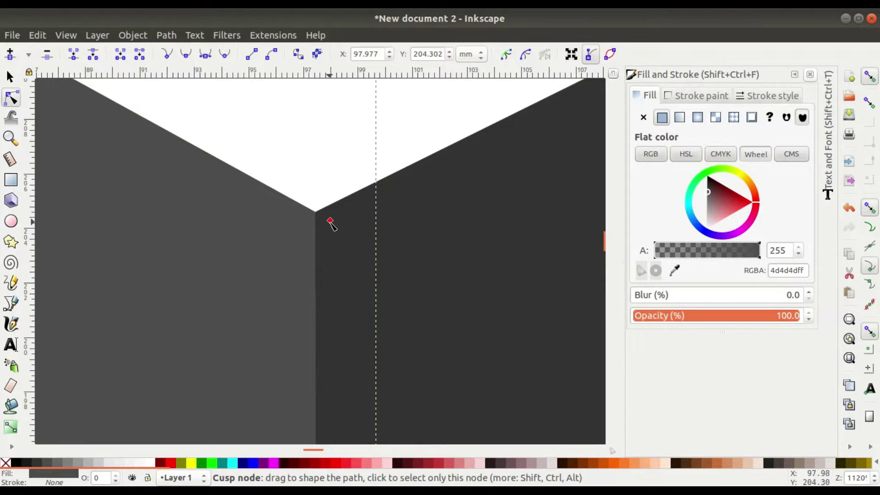
pyautogui.scroll(-6, 330, 197)
pyautogui.scroll(-5, 356, 157)
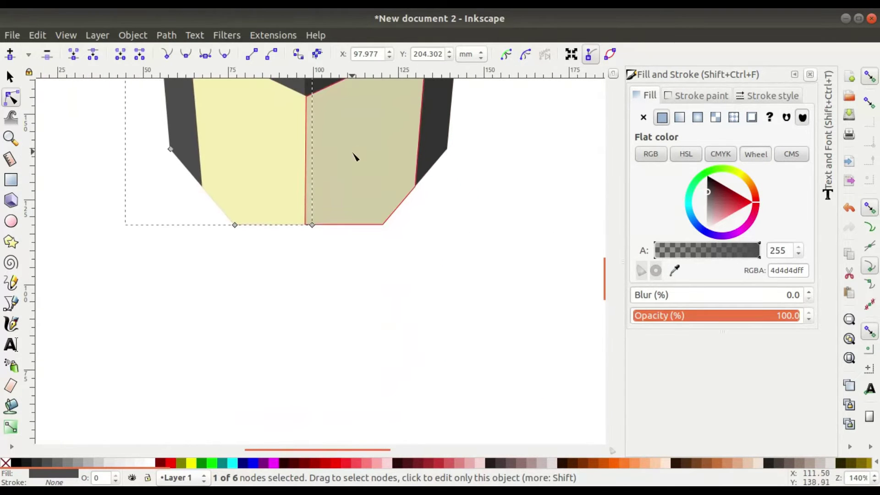
pyautogui.scroll(4, 322, 229)
pyautogui.keyDown('ctrl'); pyautogui.scroll(5, 303, 221); pyautogui.keyUp('ctrl')
pyautogui.scroll(2, 311, 247)
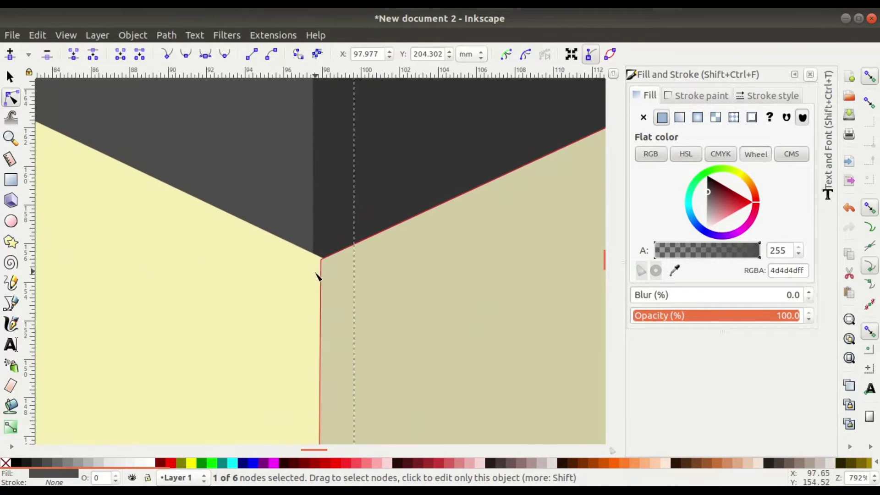
# Step: Bring the pale yellow and beige panels' corners together at the centre jaw join
pyautogui.click(314, 270)
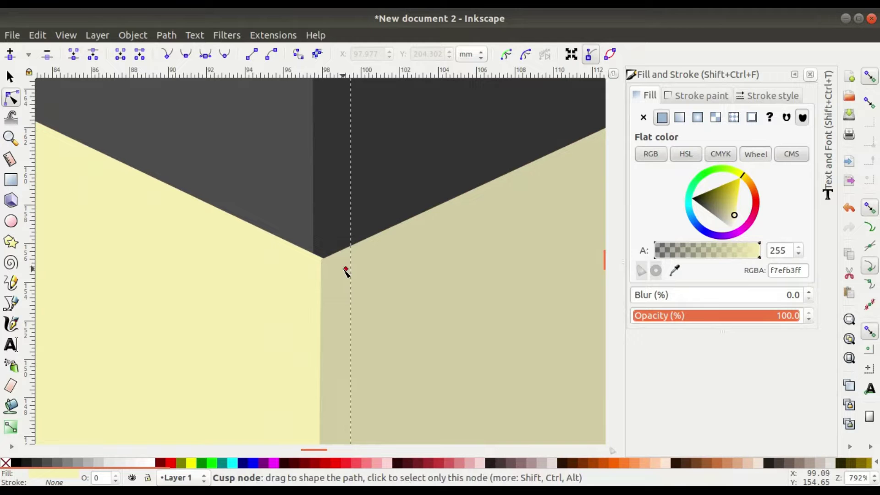
pyautogui.moveTo(343, 269)
pyautogui.mouseDown()
pyautogui.moveTo(311, 263)
pyautogui.moveTo(312, 243)
pyautogui.mouseUp()
pyautogui.click(335, 275)
pyautogui.keyDown('ctrl'); pyautogui.scroll(5, 315, 260); pyautogui.keyUp('ctrl')
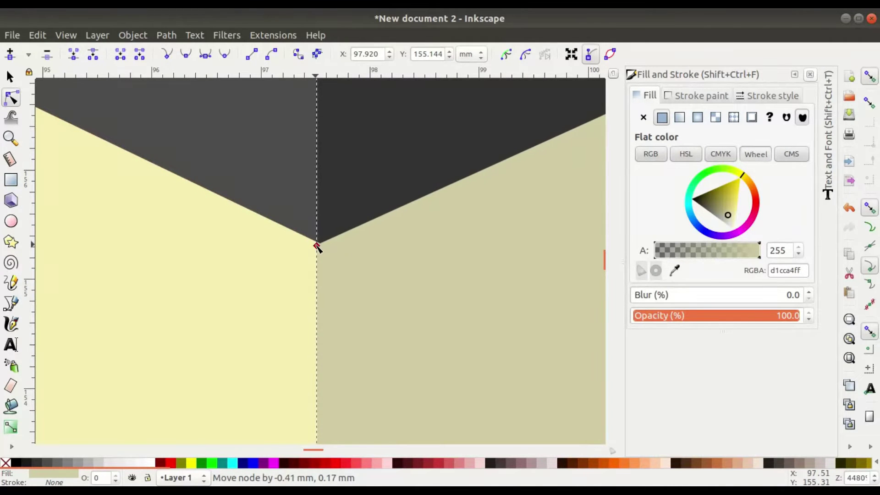
pyautogui.moveTo(313, 245); pyautogui.dragTo(318, 246)
pyautogui.scroll(-5, 327, 251)
pyautogui.scroll(-6, 328, 255)
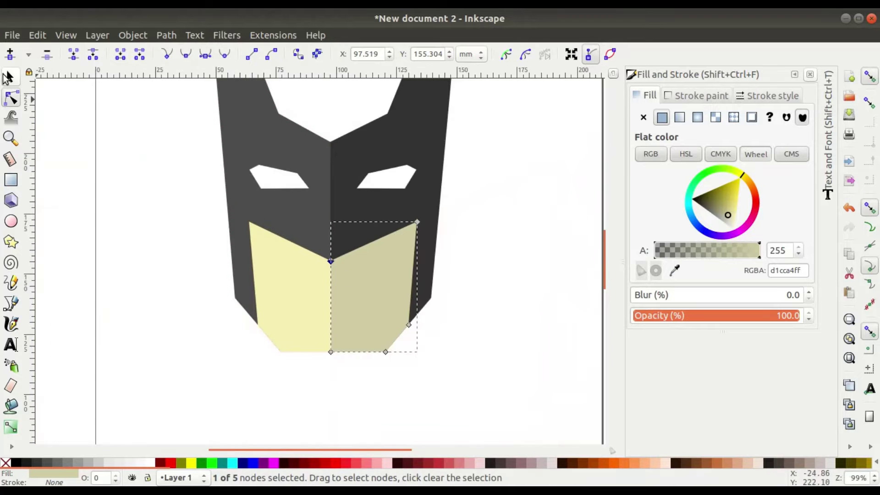
# Step: Leave node editing and zoom out to view the whole mask
pyautogui.press('Escape')
pyautogui.press('s')
pyautogui.scroll(-1, 389, 271)
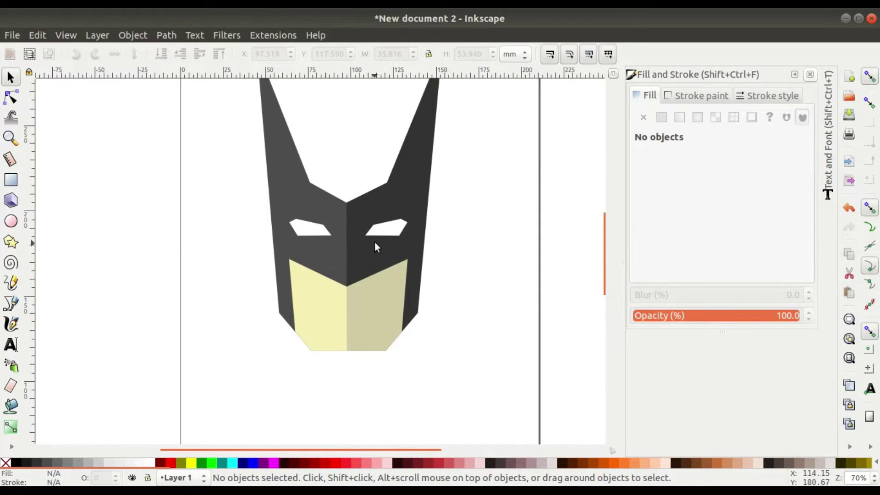
pyautogui.scroll(-1, 375, 243)
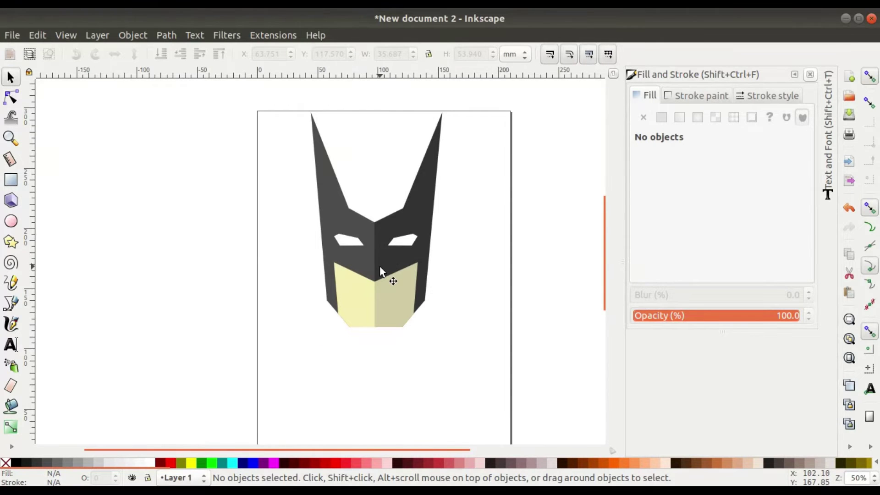
pyautogui.scroll(-1, 138, 328)
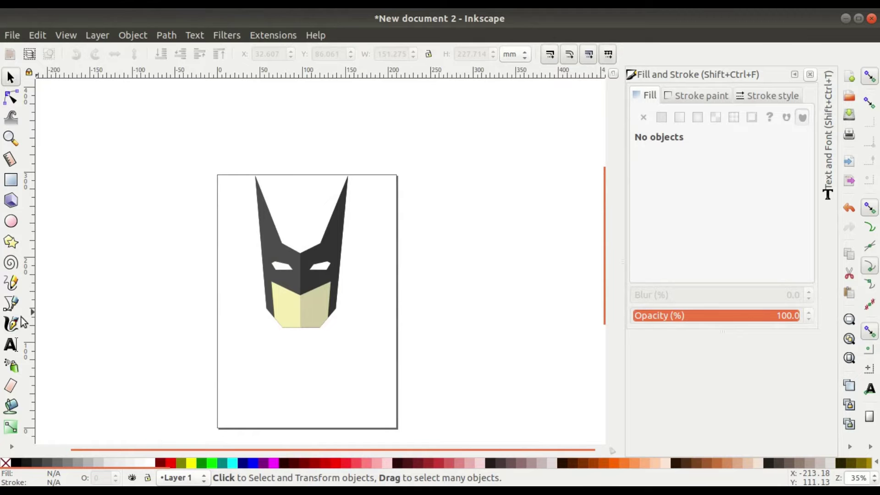
pyautogui.click(11, 304)
pyautogui.scroll(4, 285, 309)
# Step: Draw a closed six-node shadow outline from the left jaw corner to the right ear tip
pyautogui.click(238, 342)
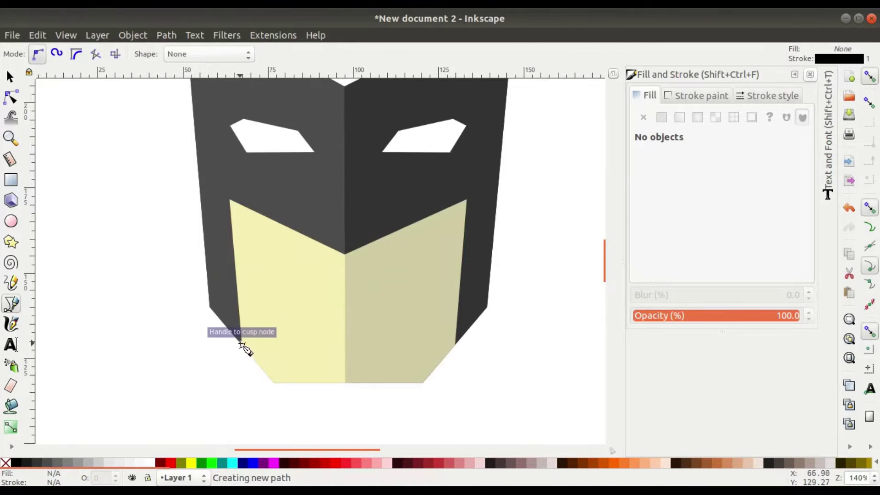
pyautogui.scroll(-5, 243, 346)
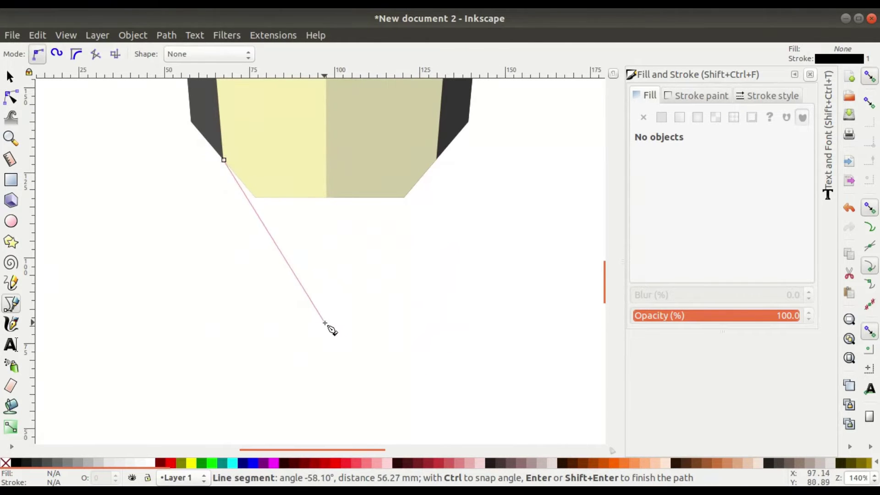
pyautogui.scroll(-3, 330, 330)
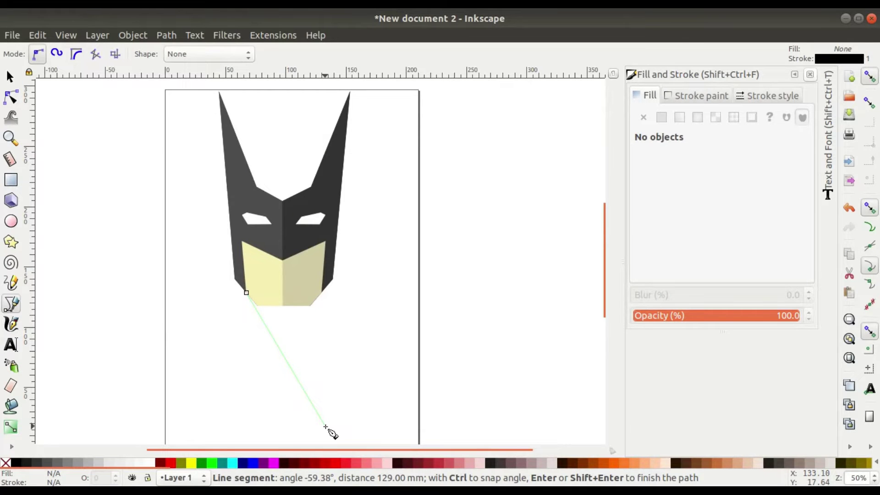
pyautogui.scroll(-1, 326, 427)
pyautogui.scroll(-2, 325, 427)
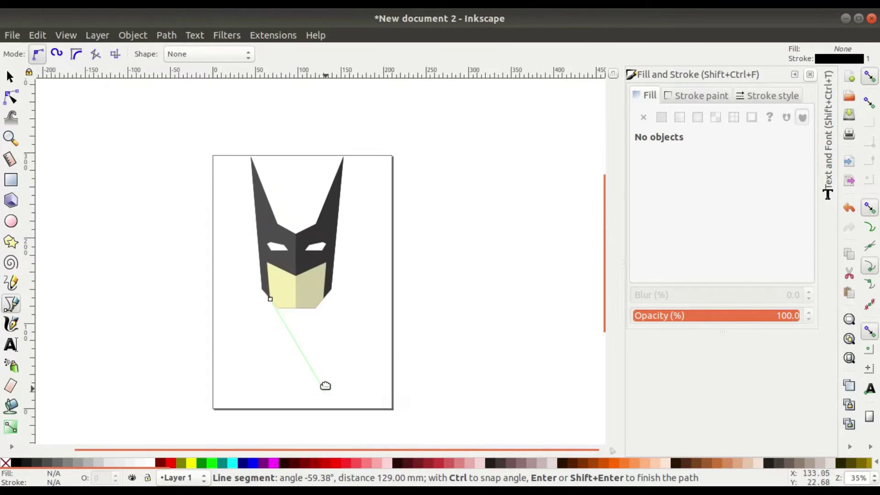
pyautogui.scroll(-3, 324, 385)
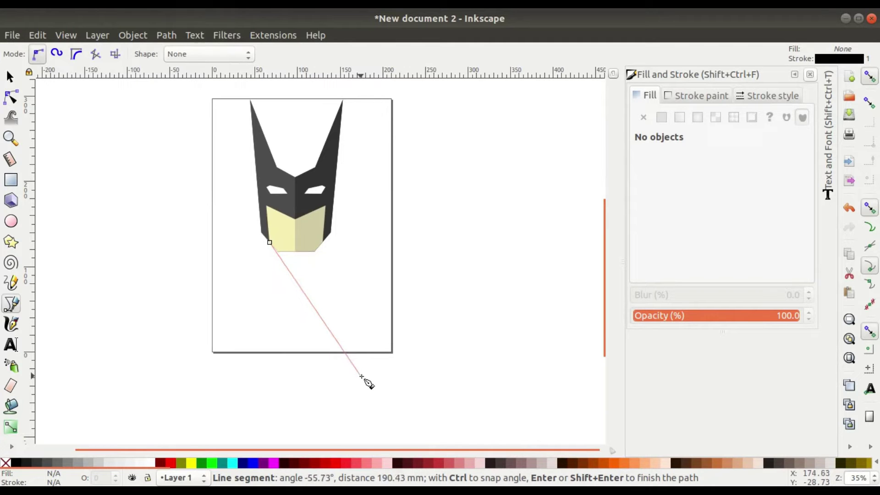
pyautogui.click(356, 380)
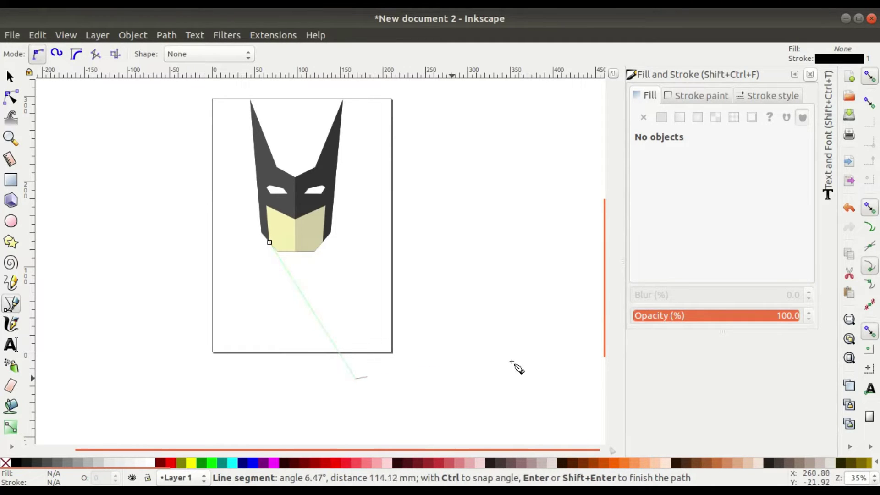
pyautogui.click(439, 382)
pyautogui.click(433, 200)
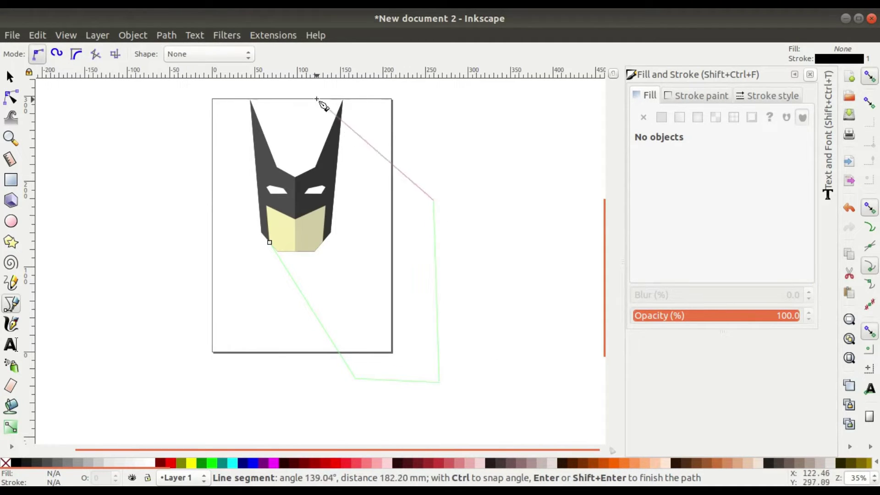
pyautogui.doubleClick(342, 99)
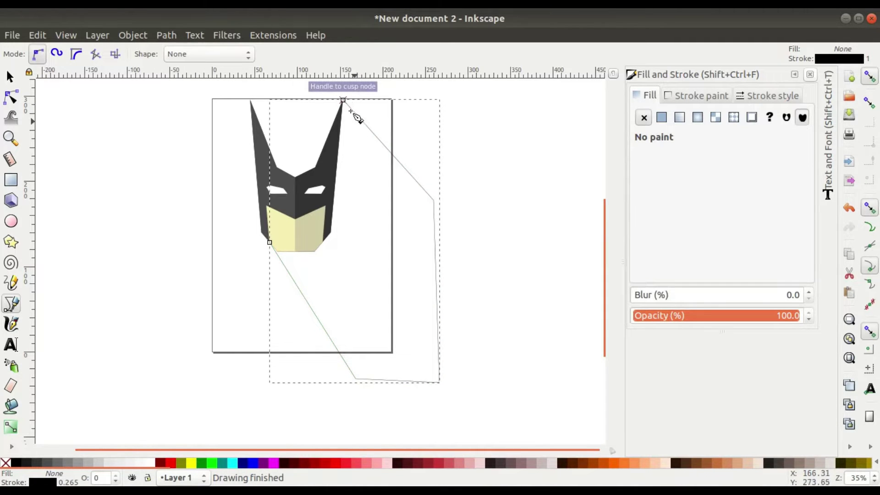
pyautogui.click(343, 100)
pyautogui.click(302, 222)
pyautogui.click(270, 242)
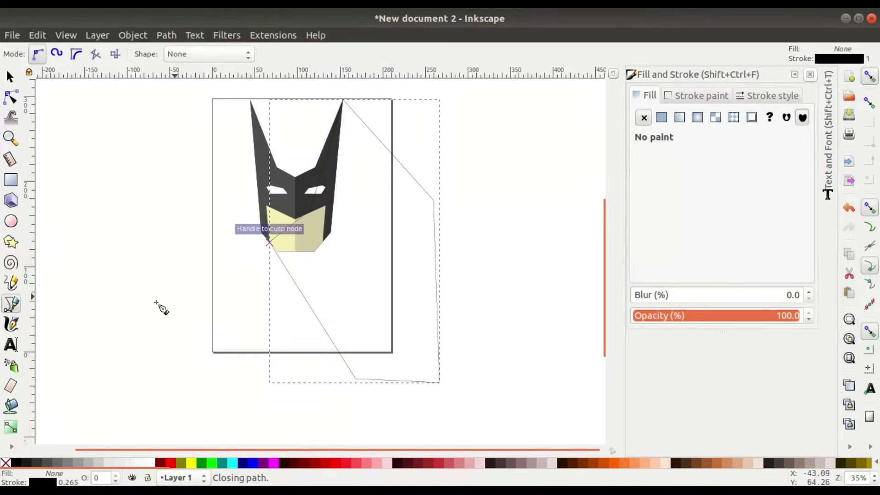
# Step: Give the shadow no outline and a flat 90% Gray fill, and lower it to bottom
pyautogui.click(10, 77)
pyautogui.click(692, 97)
pyautogui.click(643, 118)
pyautogui.click(648, 96)
pyautogui.click(662, 118)
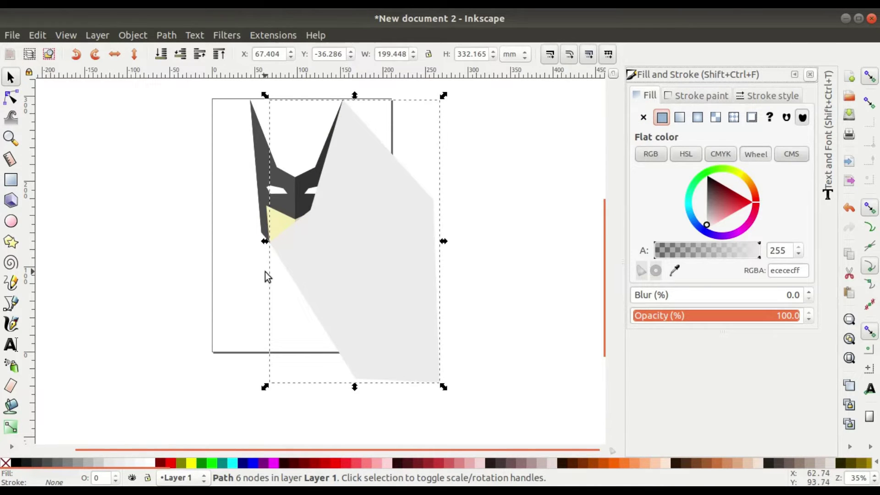
pyautogui.scroll(1, 313, 248)
pyautogui.click(24, 462)
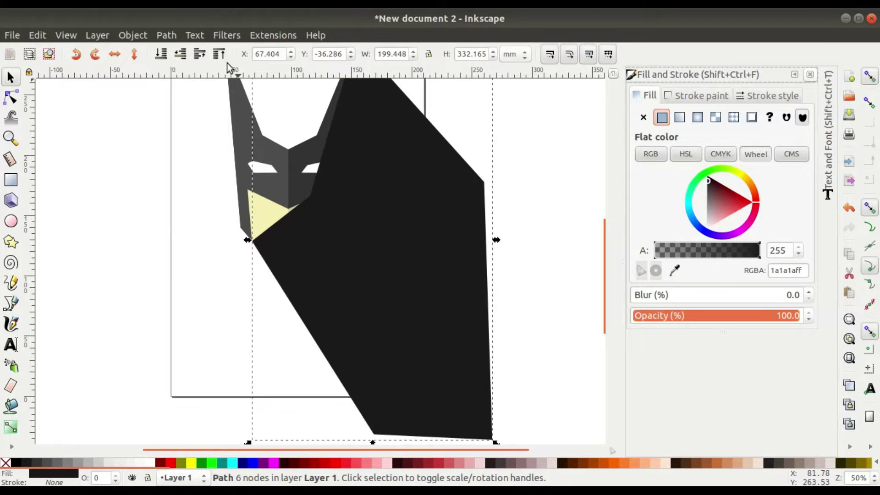
pyautogui.click(162, 53)
# Step: Draw a closed shadow triangle starting from the left ear tip
pyautogui.keyDown('ctrl'); pyautogui.scroll(-1, 374, 154); pyautogui.keyUp('ctrl')
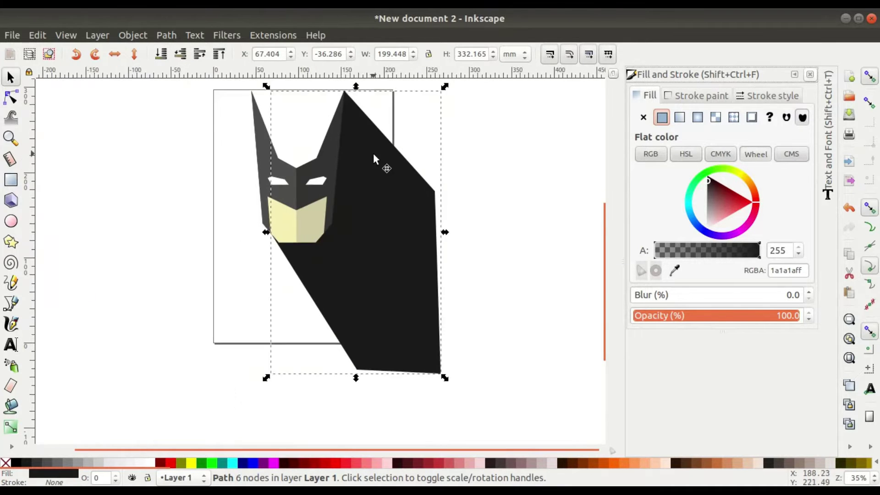
pyautogui.keyDown('ctrl'); pyautogui.scroll(2, 321, 184); pyautogui.keyUp('ctrl')
pyautogui.keyDown('ctrl'); pyautogui.scroll(-1, 230, 151); pyautogui.keyUp('ctrl')
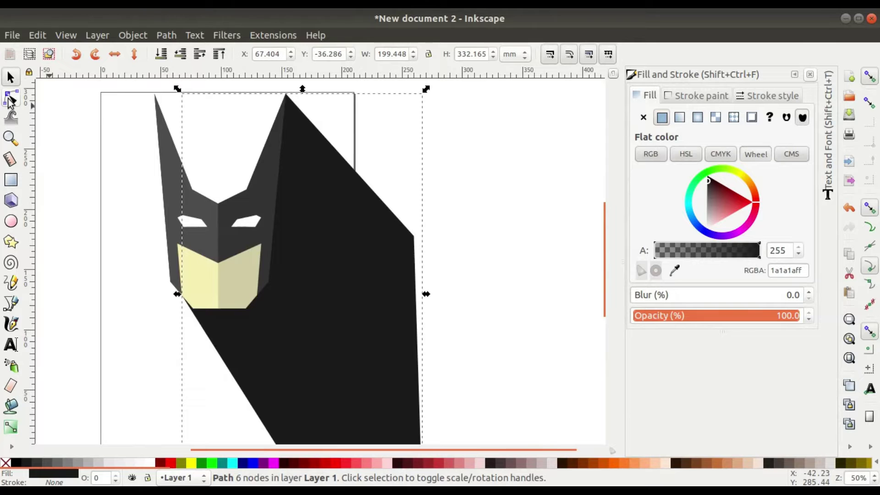
pyautogui.click(14, 303)
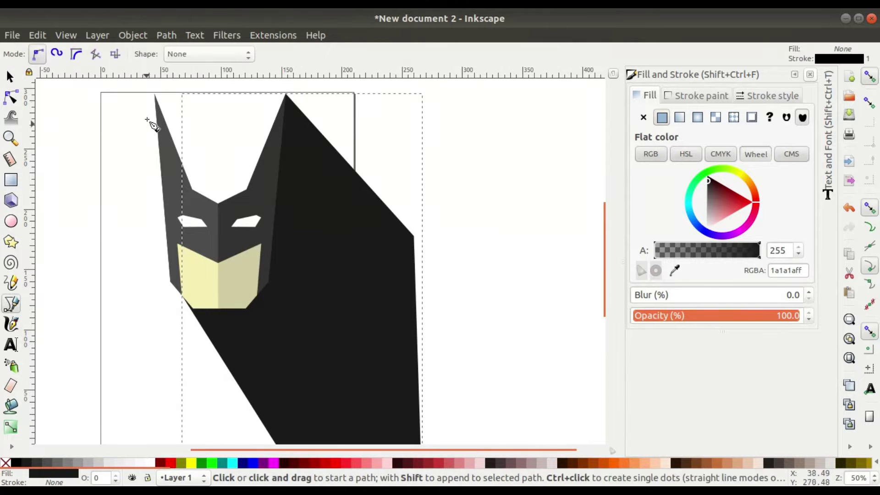
pyautogui.click(155, 94)
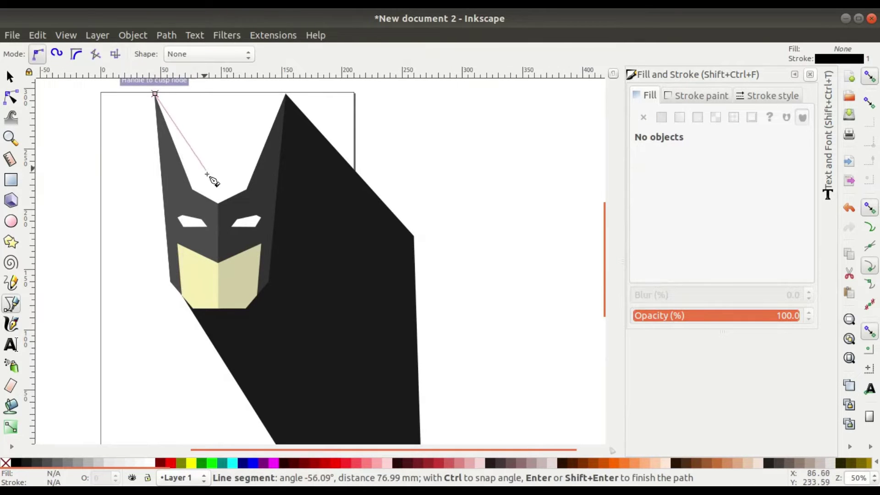
pyautogui.click(248, 190)
pyautogui.click(256, 200)
pyautogui.click(183, 226)
pyautogui.scroll(2, 179, 193)
pyautogui.scroll(2, 177, 153)
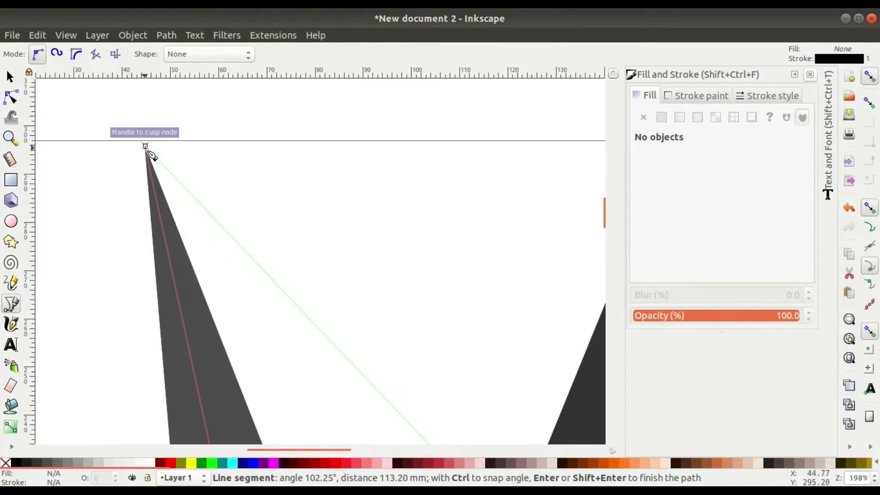
pyautogui.click(145, 146)
pyautogui.scroll(-4, 146, 146)
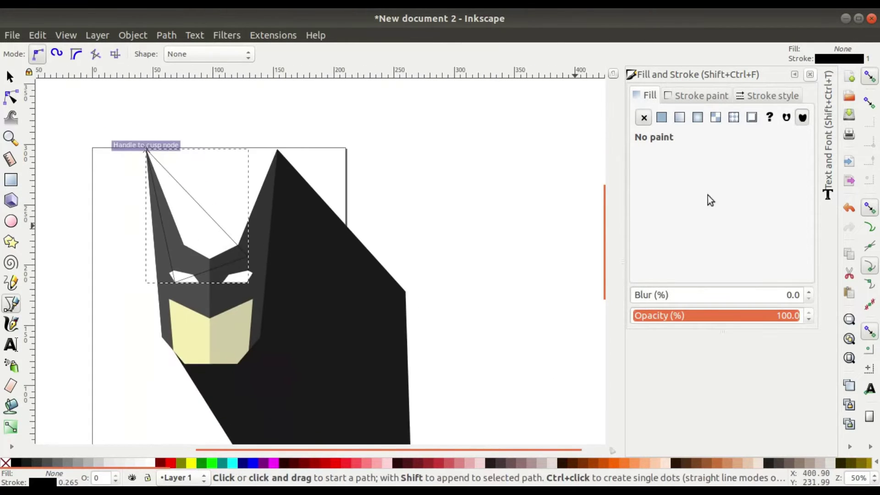
pyautogui.scroll(-1, 653, 95)
# Step: Remove the triangle's outline and fill it 90% Gray (#1a1a1a)
pyautogui.click(644, 118)
pyautogui.scroll(1, 648, 103)
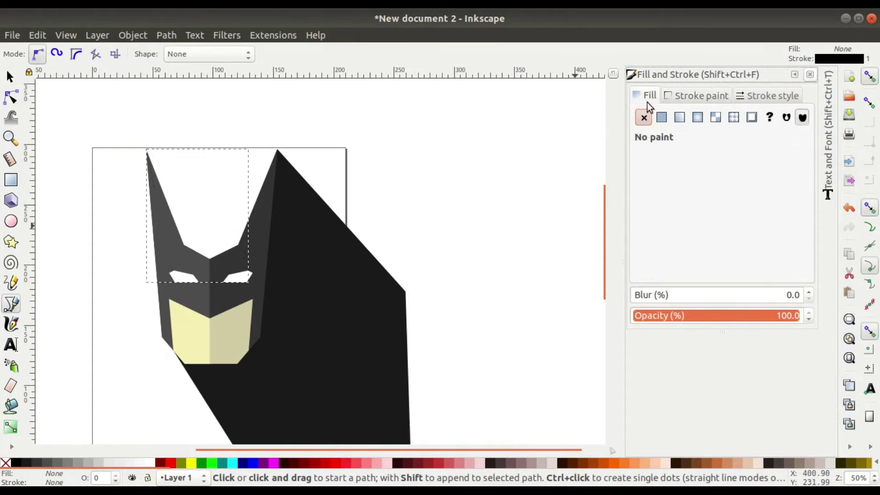
pyautogui.click(26, 461)
pyautogui.scroll(-1, 214, 328)
pyautogui.scroll(-1, 215, 327)
pyautogui.click(8, 78)
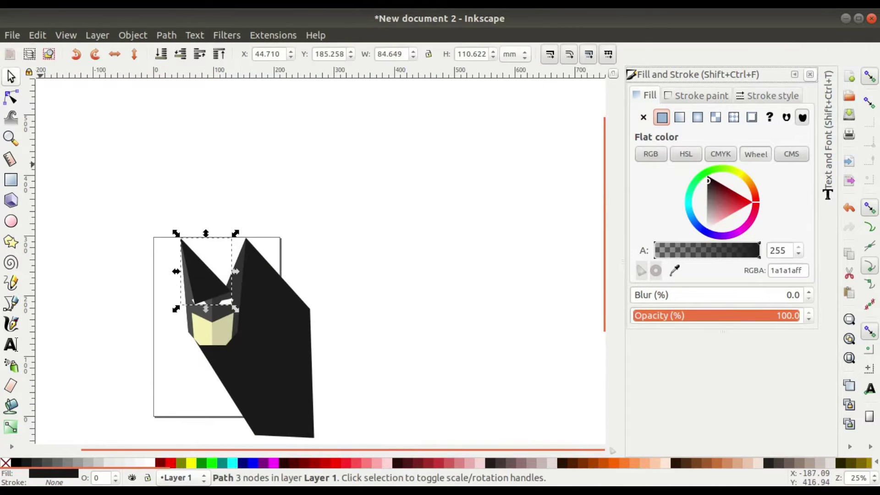
pyautogui.scroll(-4, 309, 220)
pyautogui.scroll(2, 283, 256)
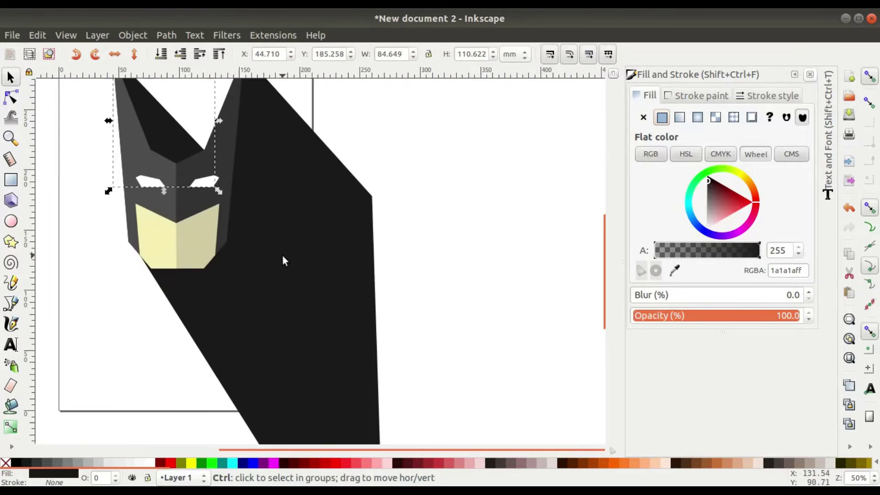
pyautogui.scroll(-1, 282, 256)
# Step: Add a page-covering 70% gray background rectangle at the back, enlarged to about 214.69 × 334.89 mm
pyautogui.click(11, 180)
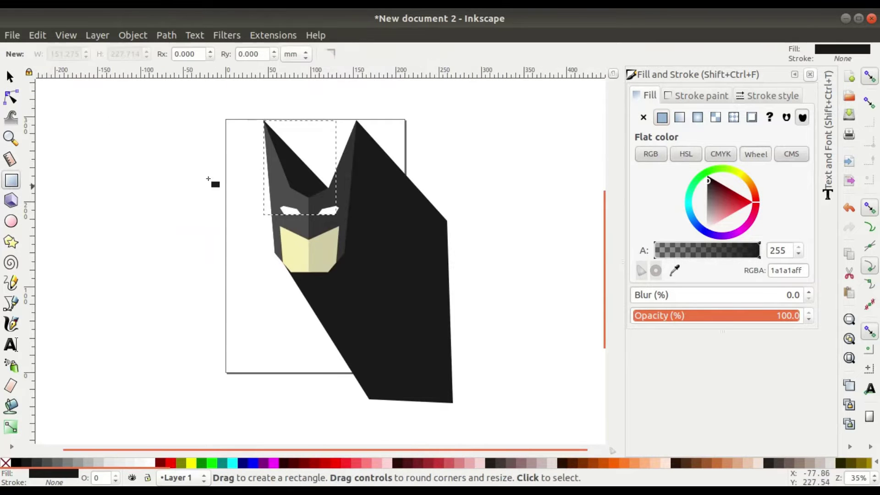
pyautogui.moveTo(257, 232); pyautogui.dragTo(237, 232)
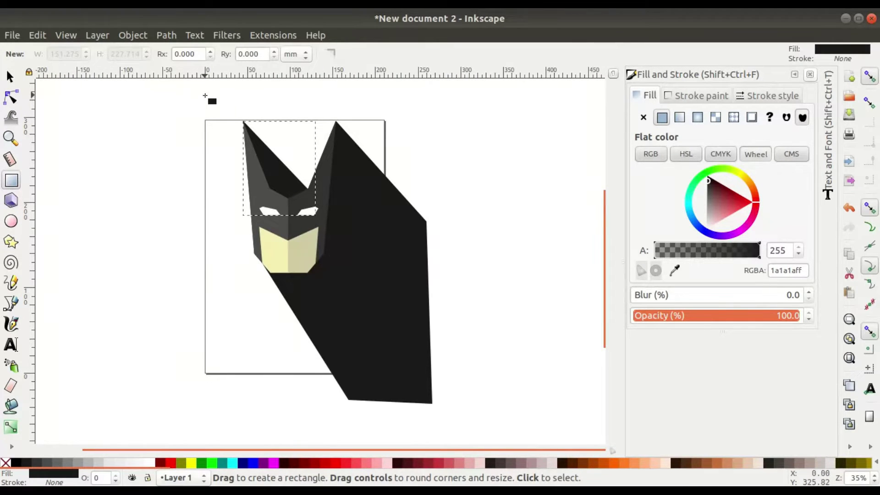
pyautogui.moveTo(205, 95); pyautogui.dragTo(381, 380)
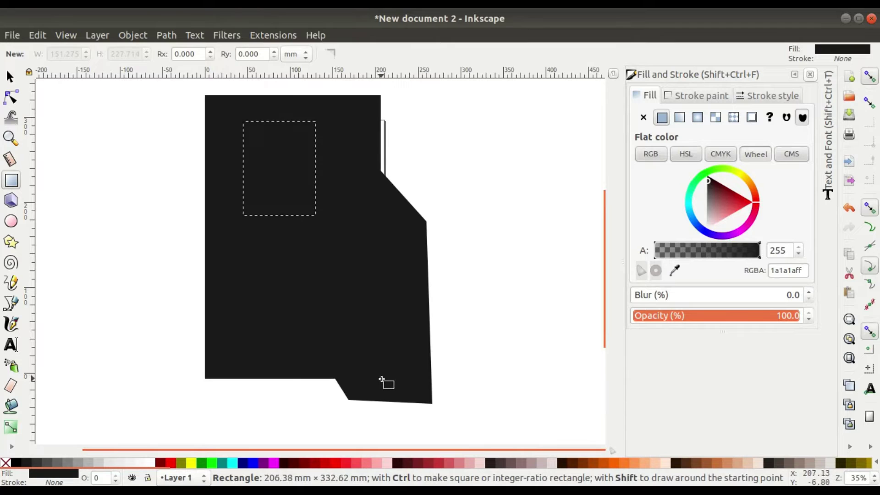
pyautogui.click(50, 462)
pyautogui.click(10, 77)
pyautogui.click(160, 54)
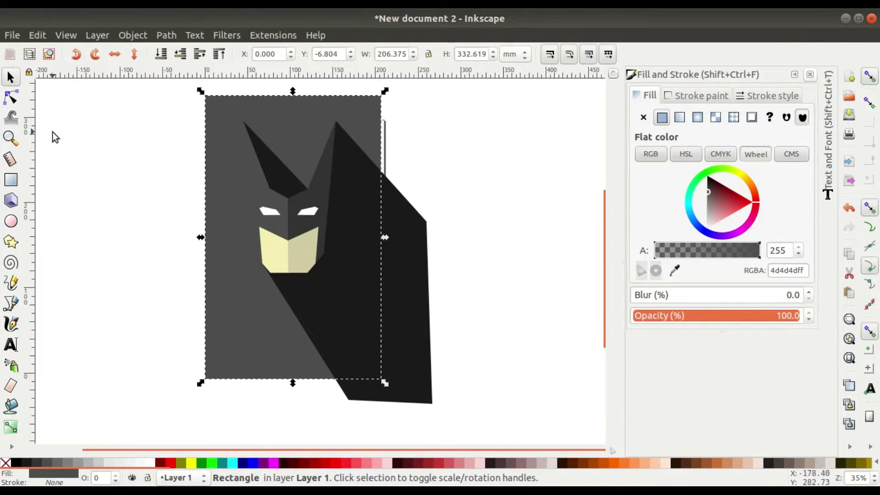
pyautogui.moveTo(390, 314); pyautogui.dragTo(367, 314)
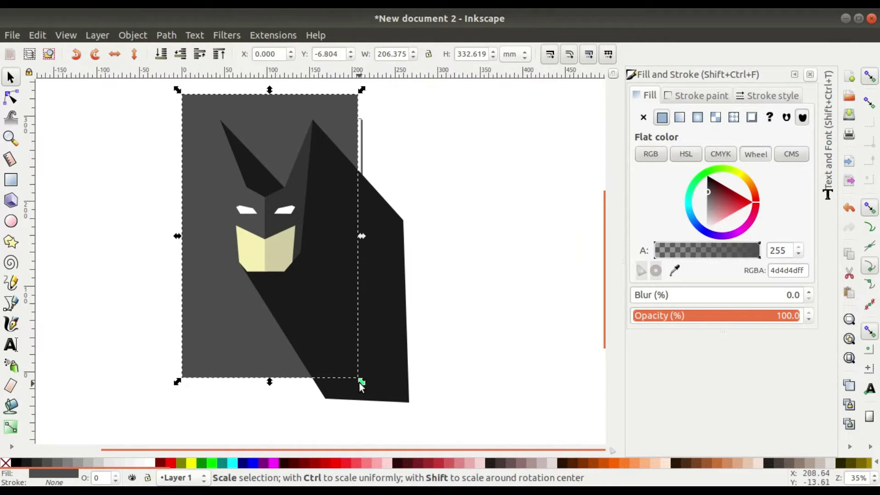
pyautogui.moveTo(362, 383); pyautogui.dragTo(368, 385)
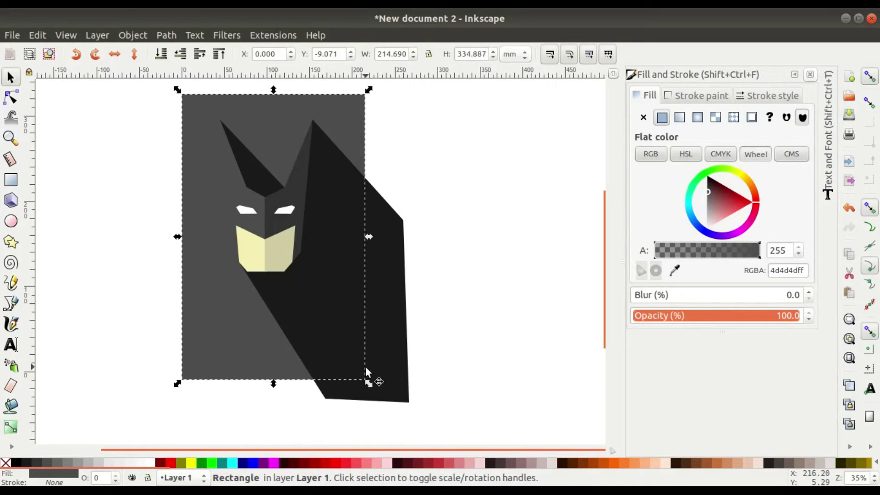
# Step: Draw a closed triangular path to the left of the mask
pyautogui.click(14, 306)
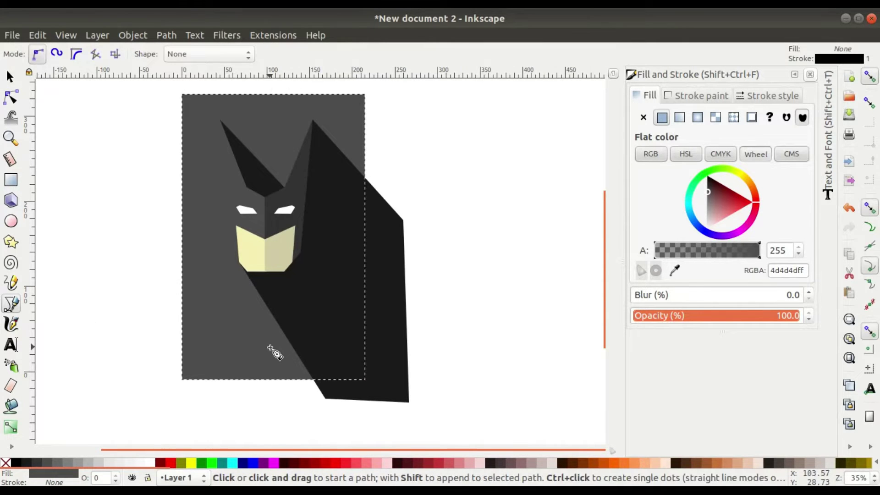
pyautogui.hscroll(-5, 173, 314)
pyautogui.keyDown('ctrl'); pyautogui.scroll(2, 185, 330); pyautogui.keyUp('ctrl')
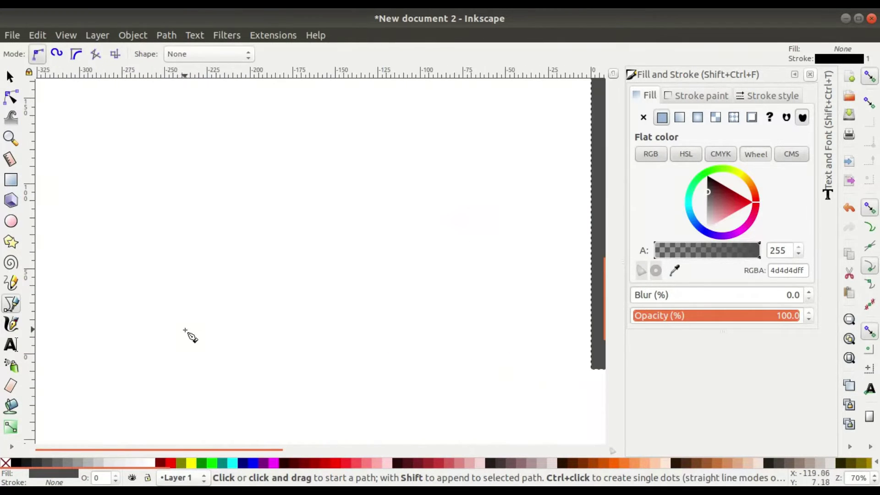
pyautogui.keyDown('ctrl'); pyautogui.scroll(-1, 281, 298); pyautogui.keyUp('ctrl')
pyautogui.click(274, 275)
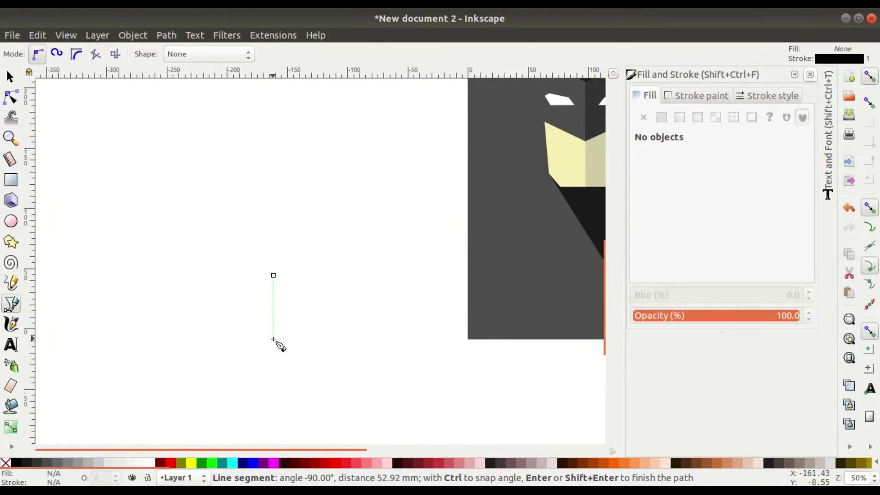
pyautogui.click(156, 272)
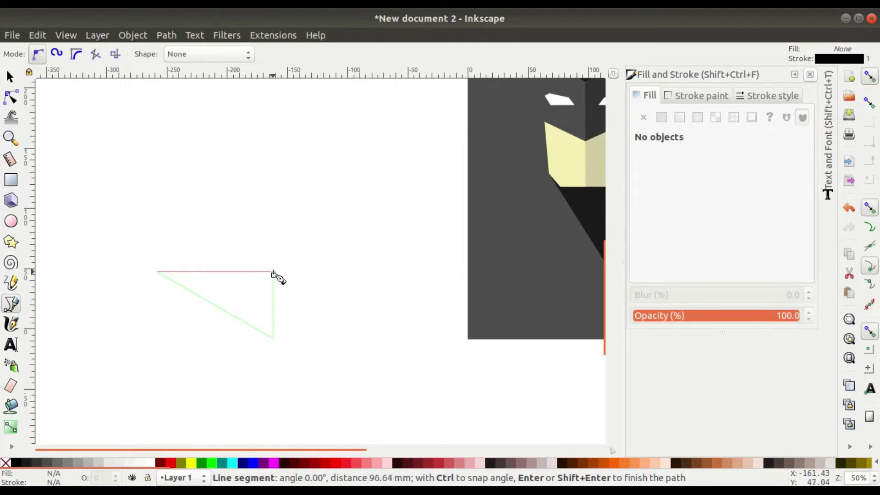
pyautogui.click(273, 272)
pyautogui.scroll(7, 277, 274)
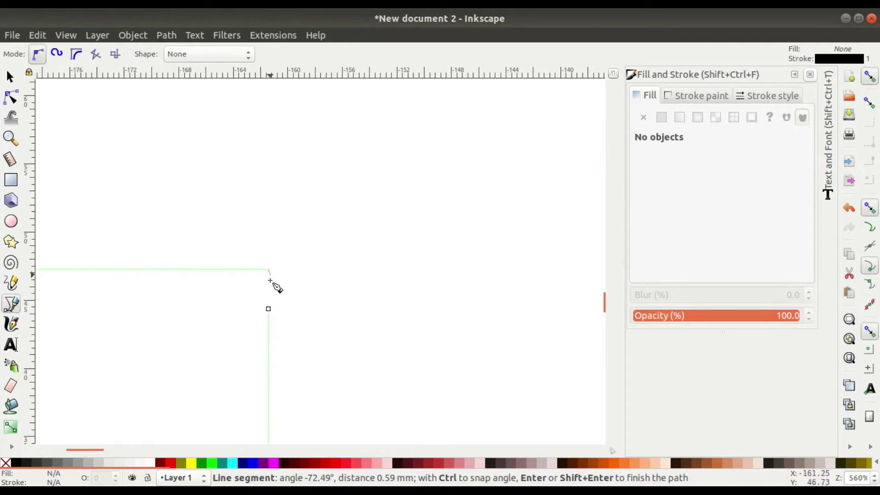
pyautogui.click(271, 310)
pyautogui.scroll(-4, 319, 330)
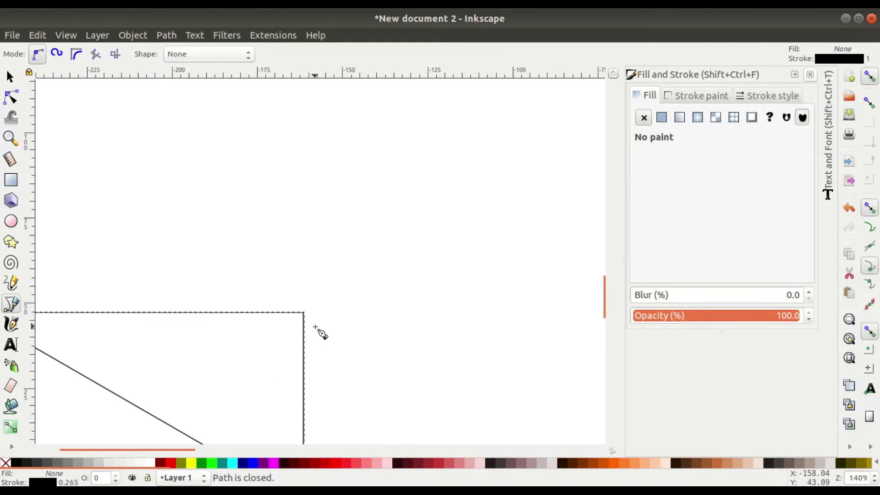
pyautogui.scroll(-3, 303, 274)
# Step: Add a node on the diagonal edge and bend the edges into scalloped curves
pyautogui.click(11, 98)
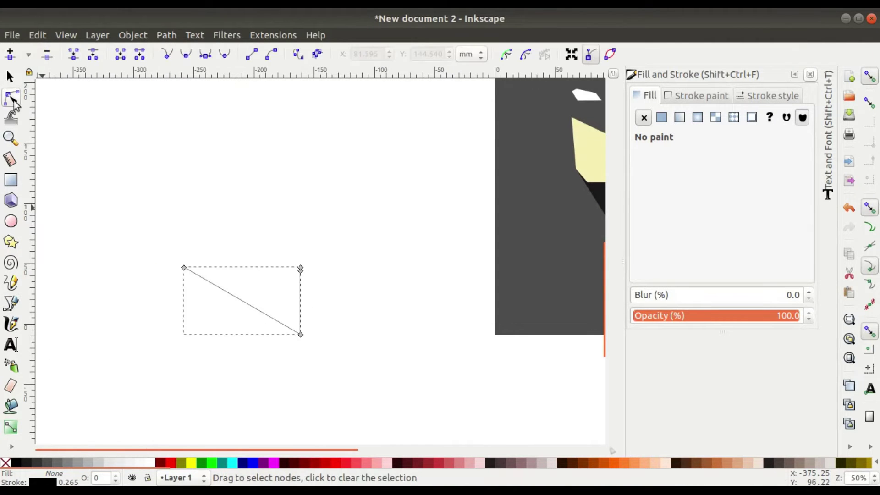
pyautogui.scroll(1, 254, 292)
pyautogui.scroll(2, 261, 281)
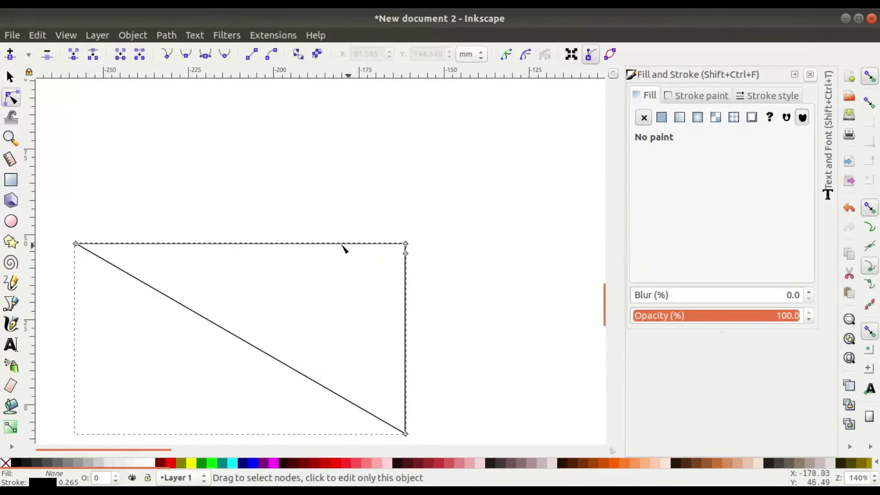
pyautogui.moveTo(243, 247); pyautogui.dragTo(246, 285)
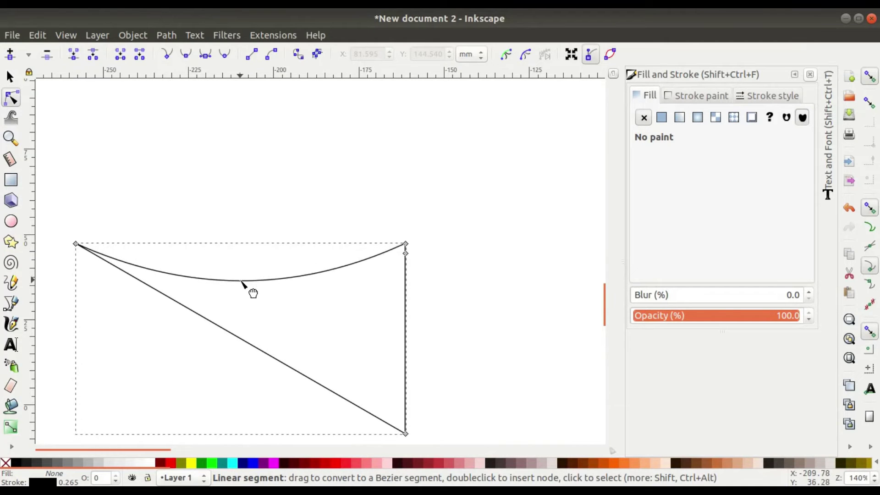
pyautogui.scroll(-2, 246, 321)
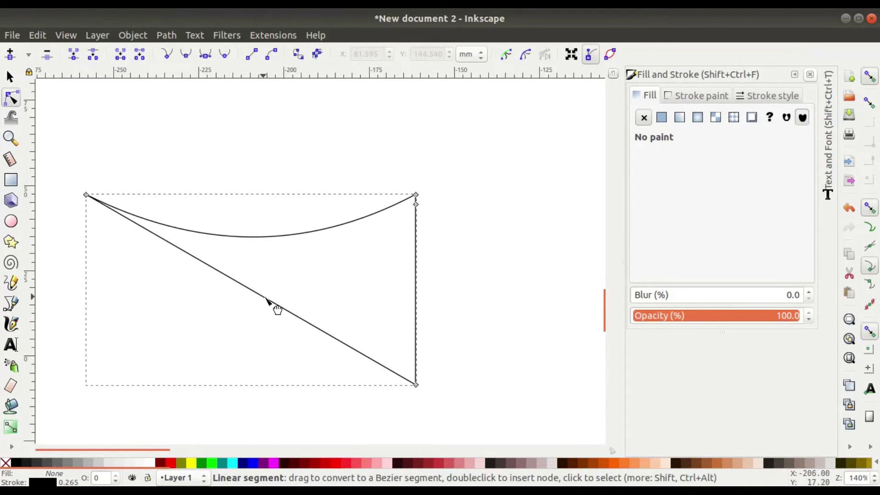
pyautogui.doubleClick(243, 285)
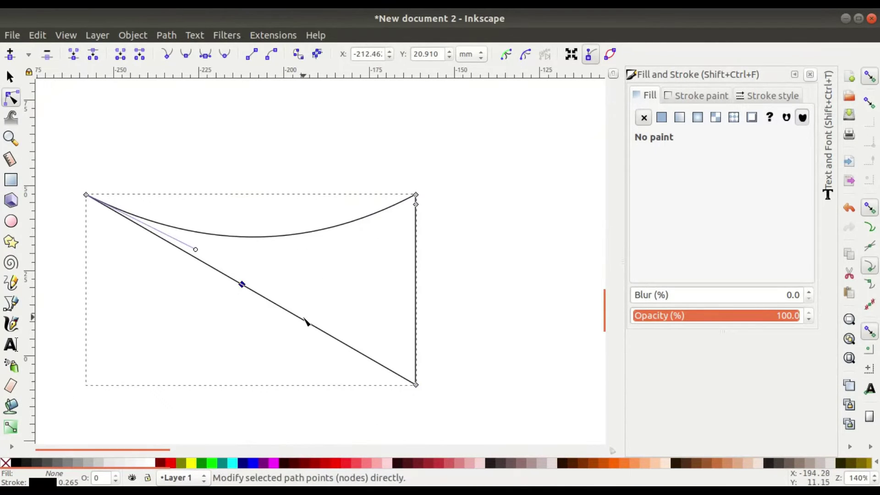
pyautogui.moveTo(303, 324); pyautogui.dragTo(360, 298)
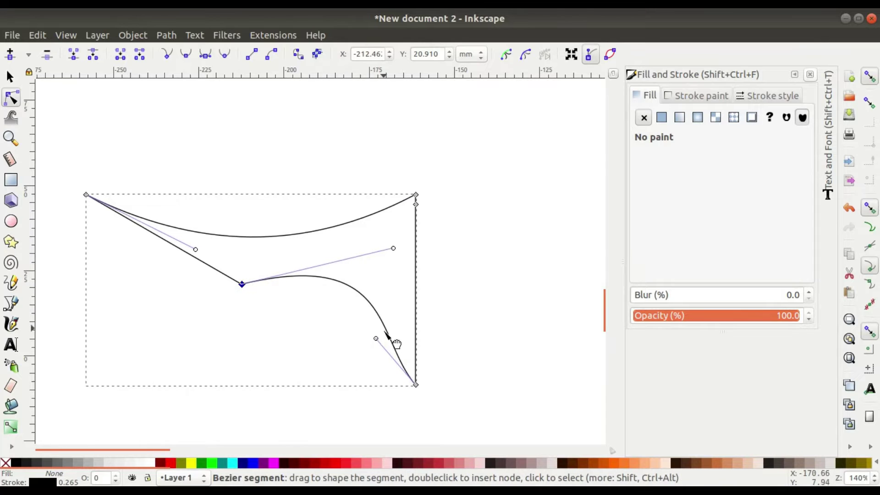
pyautogui.moveTo(385, 345); pyautogui.dragTo(414, 363)
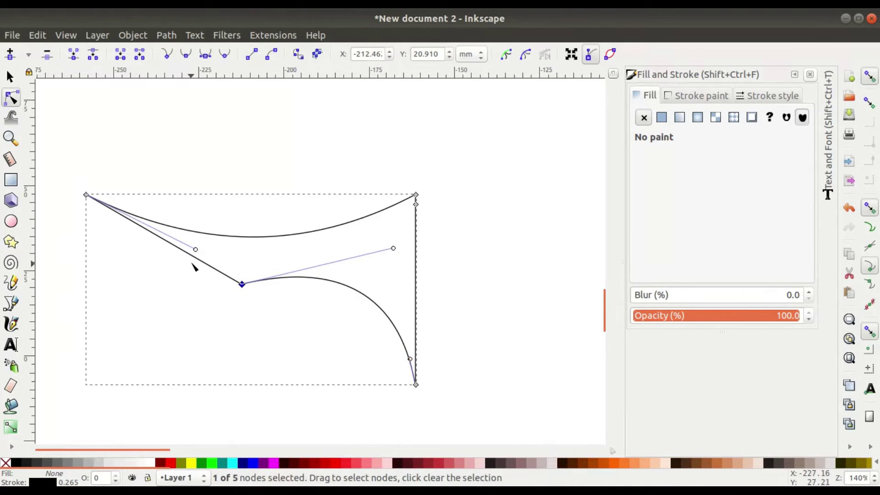
pyautogui.click(180, 249)
pyautogui.moveTo(179, 248)
pyautogui.mouseDown()
pyautogui.moveTo(203, 210)
pyautogui.moveTo(195, 212)
pyautogui.mouseUp()
pyautogui.moveTo(250, 236)
pyautogui.mouseDown()
pyautogui.moveTo(253, 202)
pyautogui.moveTo(274, 194)
pyautogui.moveTo(267, 202)
pyautogui.mouseUp()
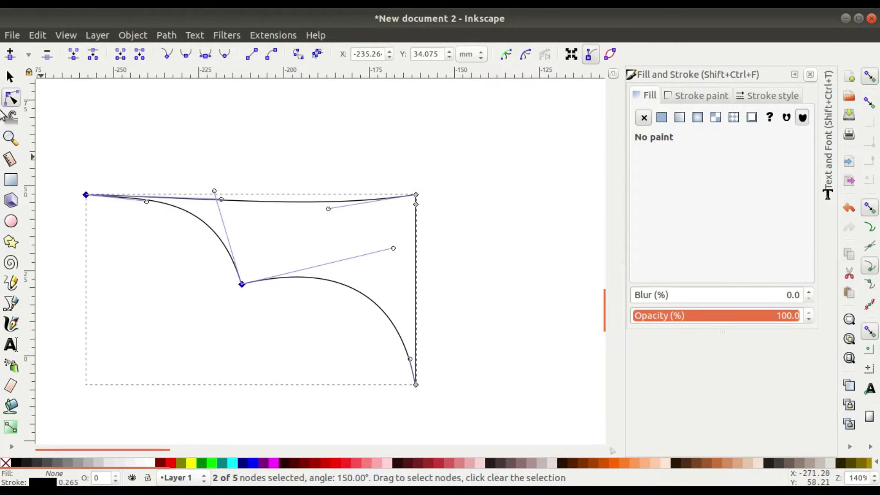
# Step: Make the wing's top edge perfectly straight and select the whole wing shape
pyautogui.click(10, 77)
pyautogui.click(158, 108)
pyautogui.scroll(-1, 318, 225)
pyautogui.moveTo(325, 225); pyautogui.dragTo(272, 251)
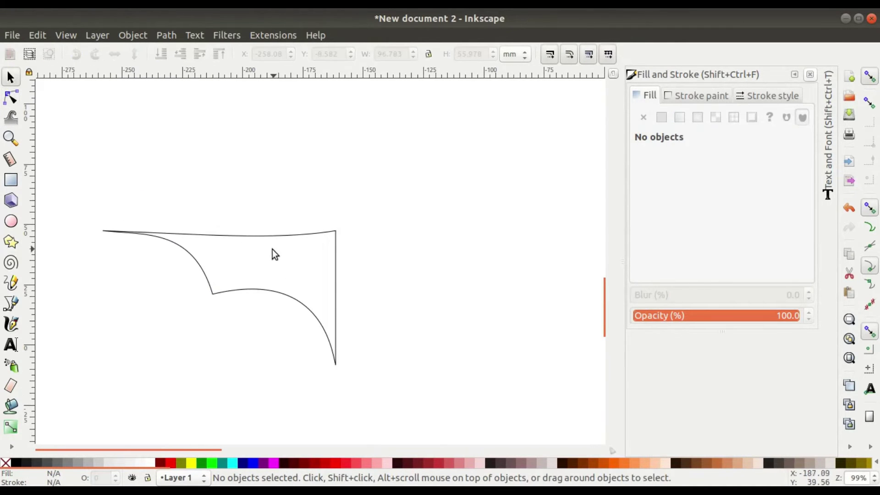
pyautogui.click(9, 102)
pyautogui.click(257, 237)
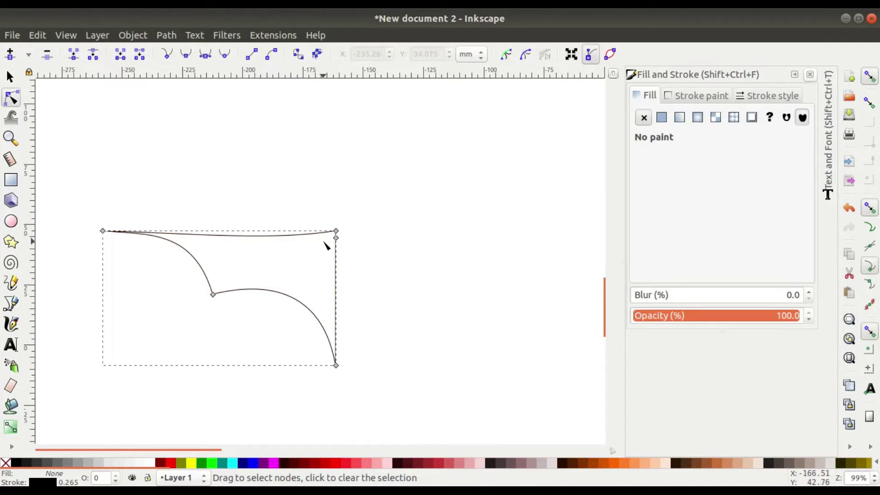
pyautogui.click(103, 231)
pyautogui.keyDown('shift'); pyautogui.click(336, 231); pyautogui.keyUp('shift')
pyautogui.click(253, 54)
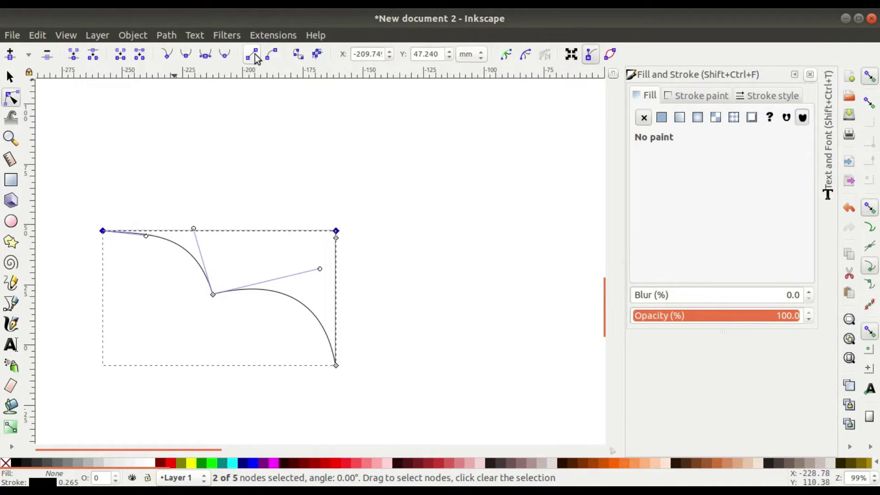
pyautogui.click(9, 77)
pyautogui.click(405, 278)
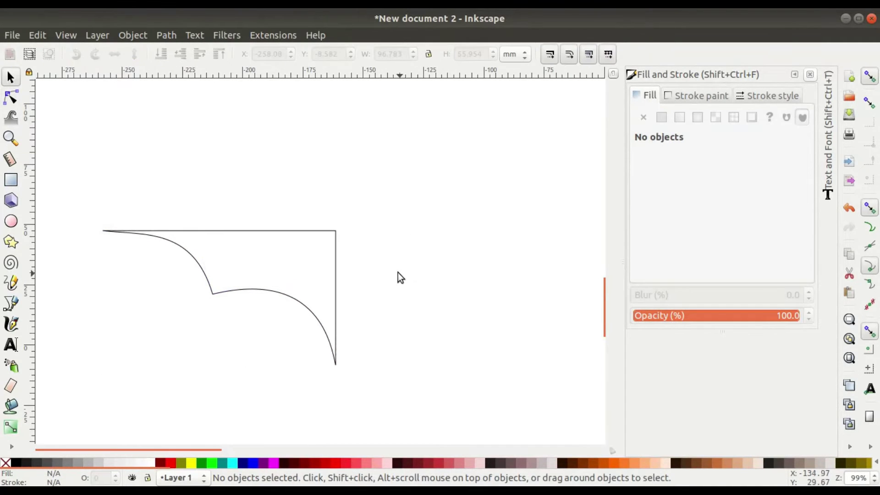
pyautogui.scroll(-1, 384, 275)
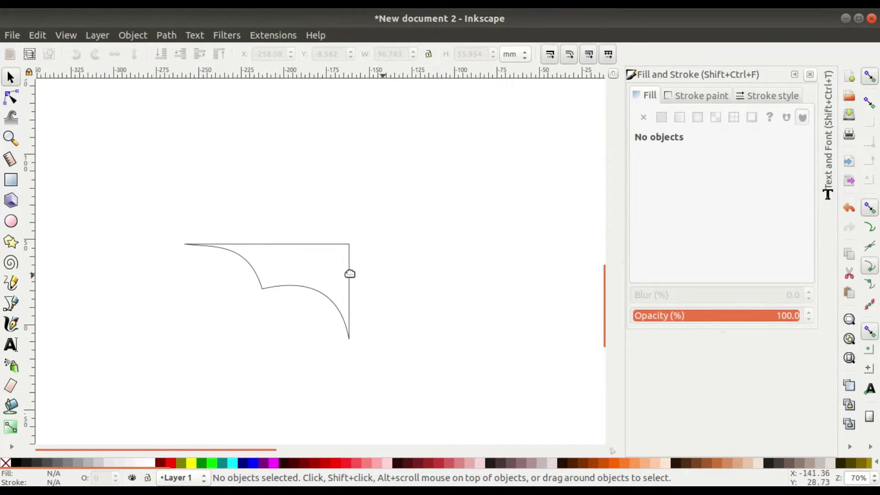
pyautogui.moveTo(112, 184); pyautogui.dragTo(419, 373)
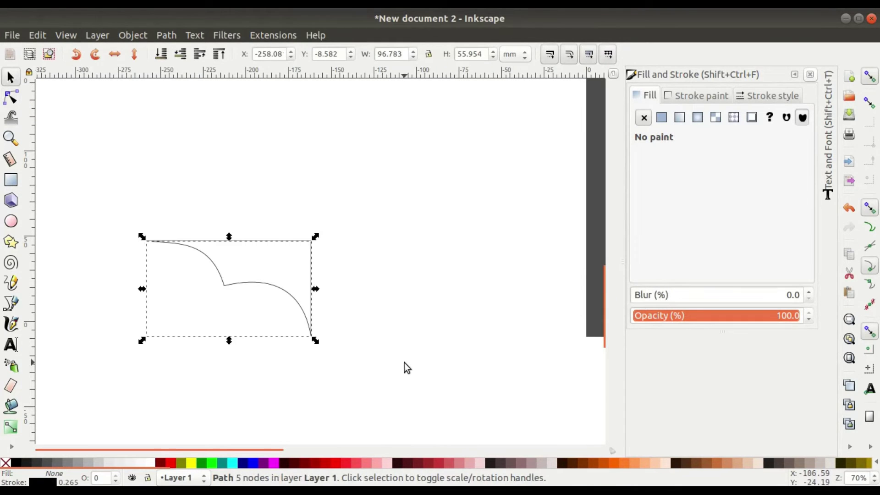
# Step: Add a mirrored copy of the wing and nudge the right half onto the centre line
pyautogui.click(114, 56)
pyautogui.press('Right')
pyautogui.press('Right')
pyautogui.press('Right')
pyautogui.press('Right')
pyautogui.press('Right')
pyautogui.press('Right')
pyautogui.press('Right')
pyautogui.press('Right')
pyautogui.press('Right')
pyautogui.press('Right')
pyautogui.press('Right')
pyautogui.press('Right')
pyautogui.press('Right')
pyautogui.press('Right')
pyautogui.press('Right')
pyautogui.press('Right')
pyautogui.press('Right')
pyautogui.press('Right')
pyautogui.press('Right')
pyautogui.press('Right')
pyautogui.press('Right')
pyautogui.press('Right')
pyautogui.press('Right')
pyautogui.press('Right')
pyautogui.press('Right')
pyautogui.press('Right')
pyautogui.press('Right')
pyautogui.press('Right')
pyautogui.press('Right')
pyautogui.press('Right')
pyautogui.press('Right')
pyautogui.press('Right')
pyautogui.press('Right')
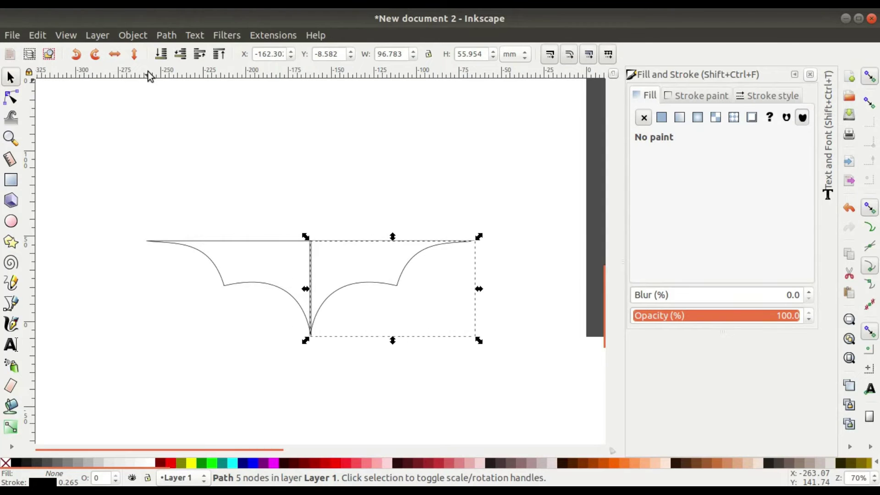
pyautogui.press('Escape')
pyautogui.keyDown('ctrl'); pyautogui.scroll(4, 326, 312); pyautogui.keyUp('ctrl')
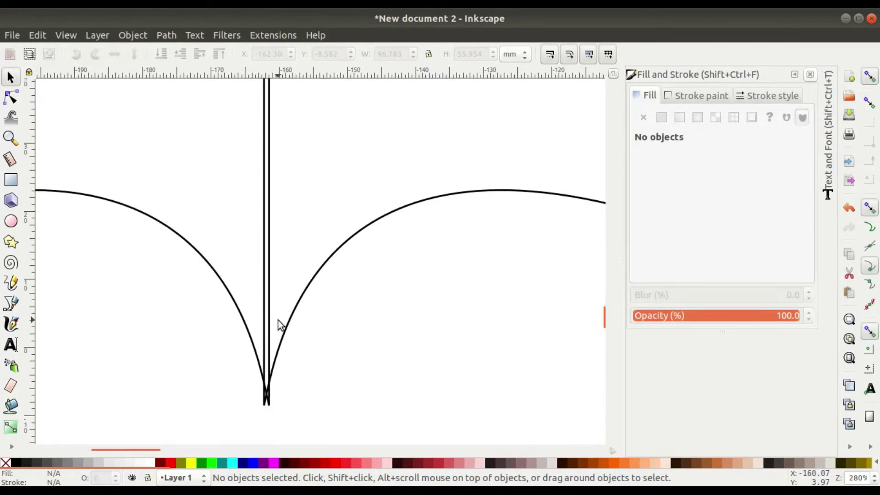
pyautogui.click(302, 298)
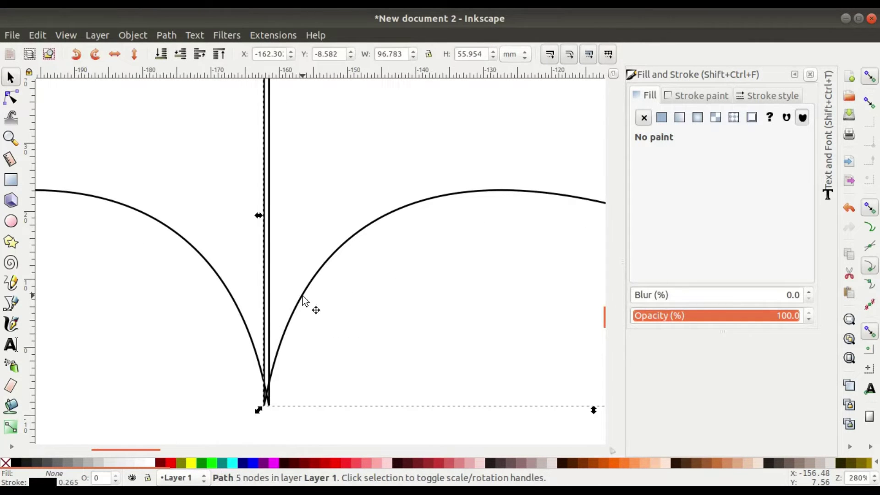
pyautogui.press('Right')
pyautogui.press('Right')
pyautogui.press('Left')
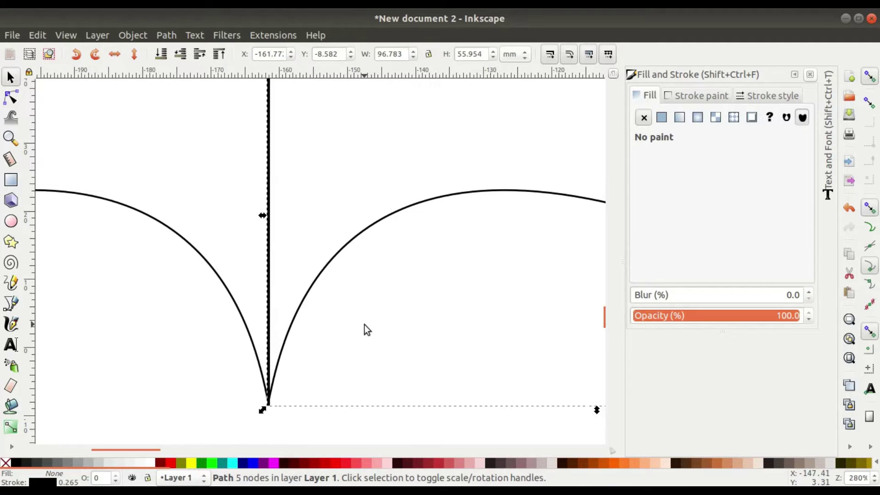
pyautogui.press('Escape')
pyautogui.keyDown('ctrl'); pyautogui.scroll(-2, 334, 277); pyautogui.keyUp('ctrl')
pyautogui.keyDown('ctrl'); pyautogui.scroll(-2, 334, 277); pyautogui.keyUp('ctrl')
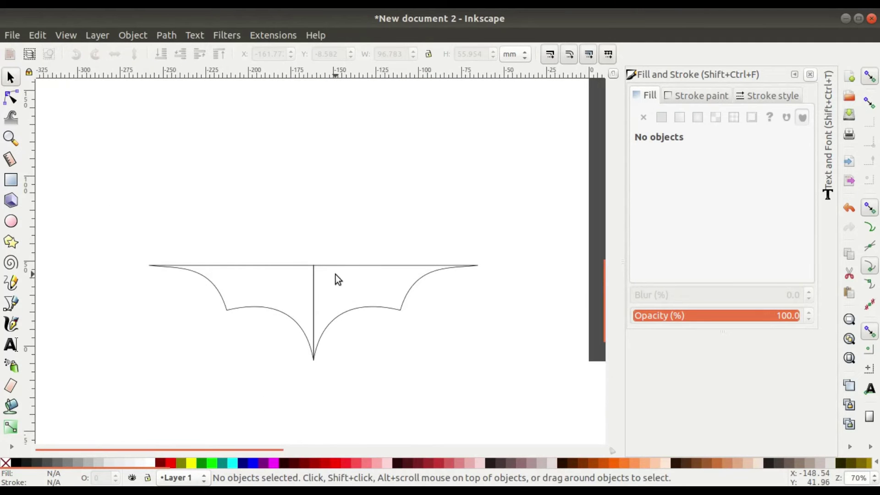
pyautogui.keyDown('ctrl'); pyautogui.scroll(4, 337, 278); pyautogui.keyUp('ctrl')
# Step: Bend both halves' straight top segments into curves, lowering the centre nodes to meet
pyautogui.click(11, 98)
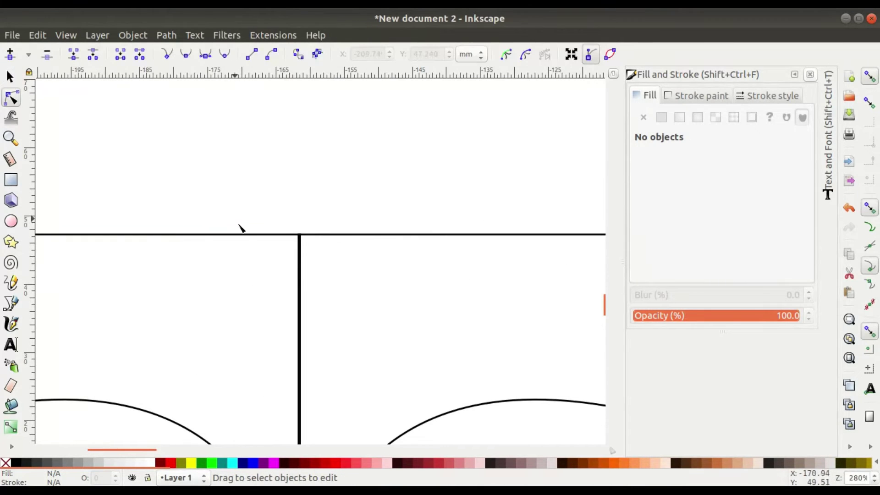
pyautogui.click(162, 235)
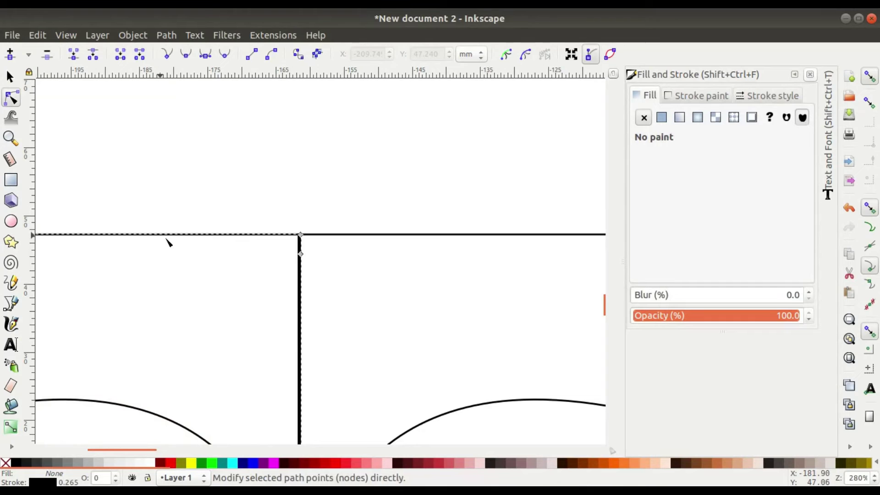
pyautogui.click(161, 235)
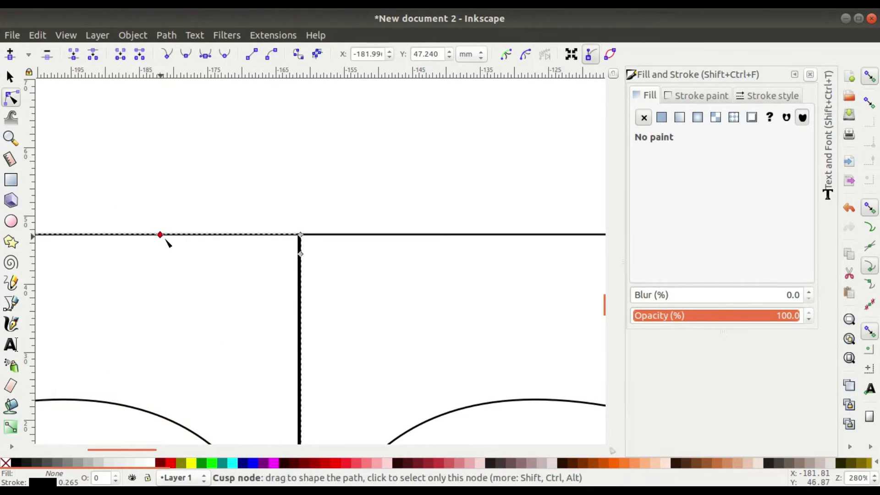
pyautogui.moveTo(224, 235); pyautogui.dragTo(239, 277)
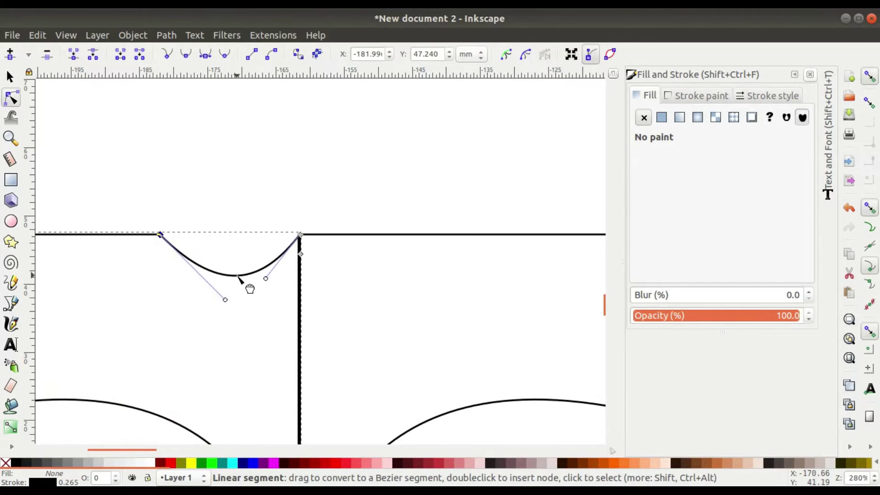
pyautogui.moveTo(300, 235); pyautogui.dragTo(300, 285)
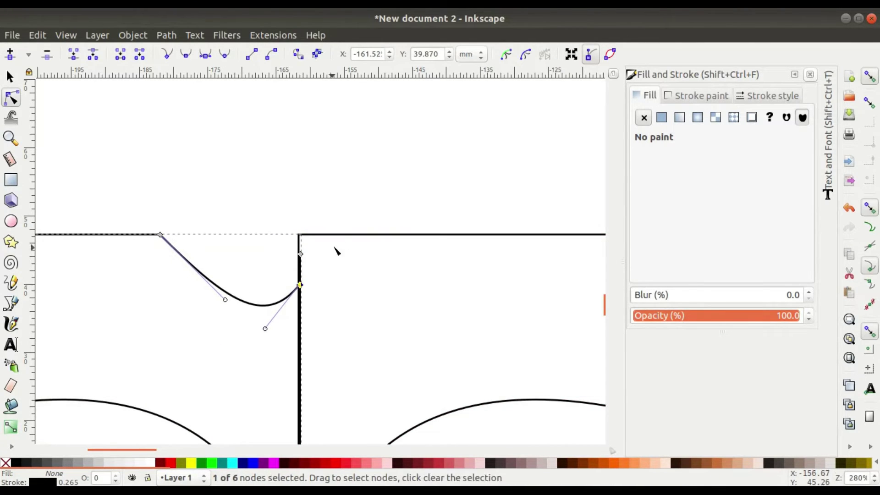
pyautogui.click(420, 235)
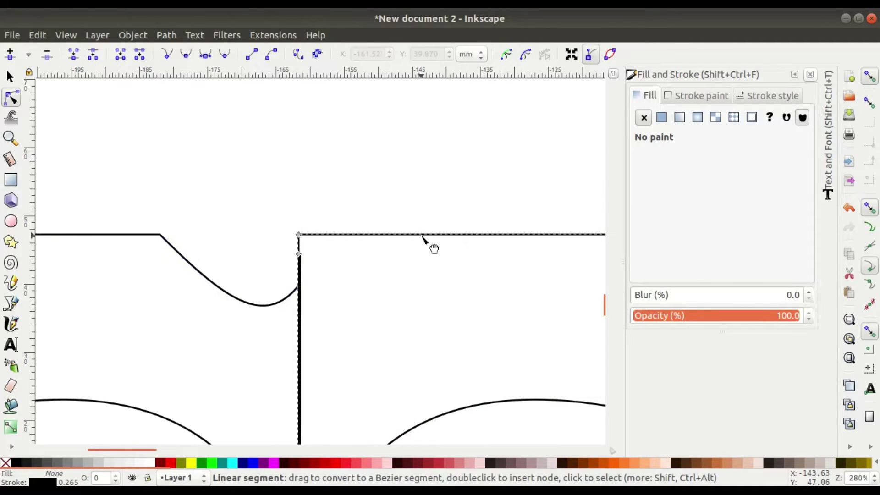
pyautogui.moveTo(415, 238); pyautogui.dragTo(375, 293)
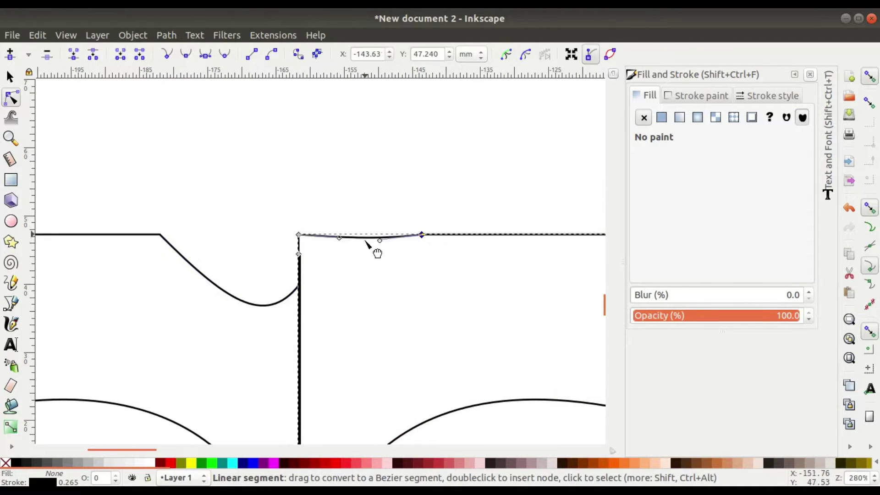
pyautogui.click(299, 236)
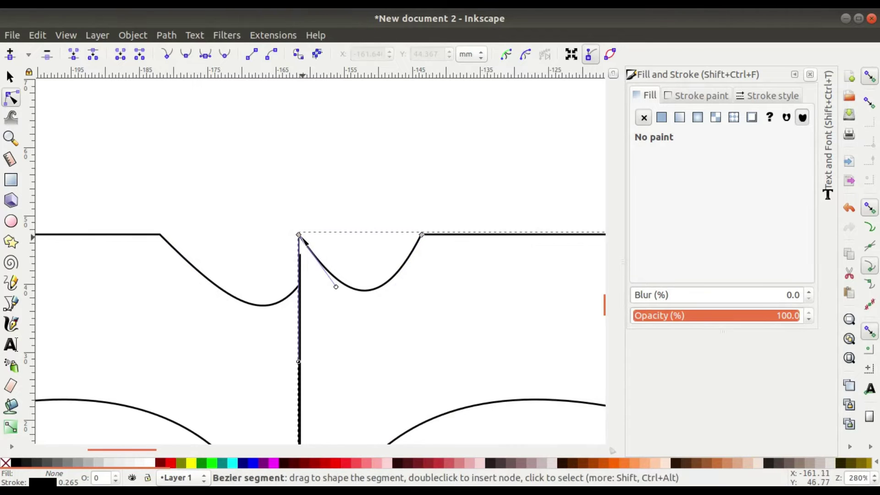
pyautogui.moveTo(299, 236); pyautogui.dragTo(300, 285)
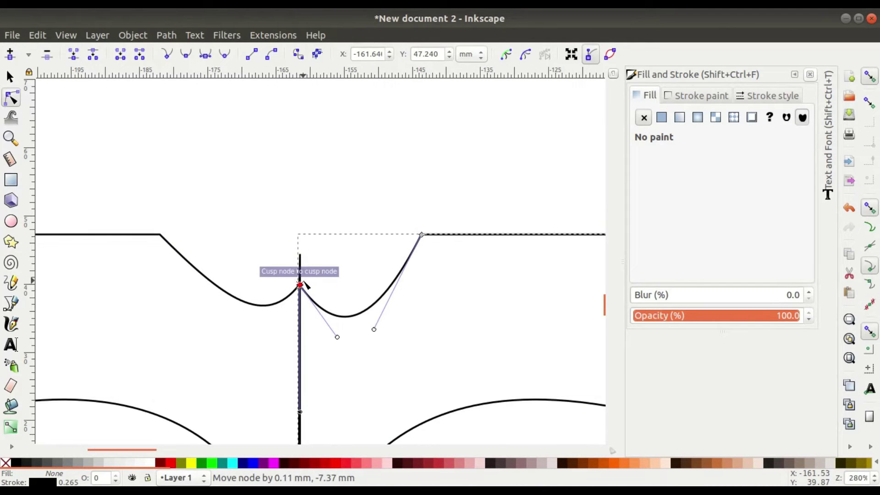
pyautogui.scroll(-2, 359, 294)
pyautogui.scroll(2, 359, 299)
pyautogui.moveTo(365, 315)
pyautogui.mouseDown()
pyautogui.moveTo(372, 297)
pyautogui.moveTo(397, 298)
pyautogui.mouseUp()
# Step: Round out the left and right scallop curves with their Bezier handles, then deselect
pyautogui.click(228, 289)
pyautogui.click(239, 292)
pyautogui.moveTo(216, 288); pyautogui.dragTo(184, 310)
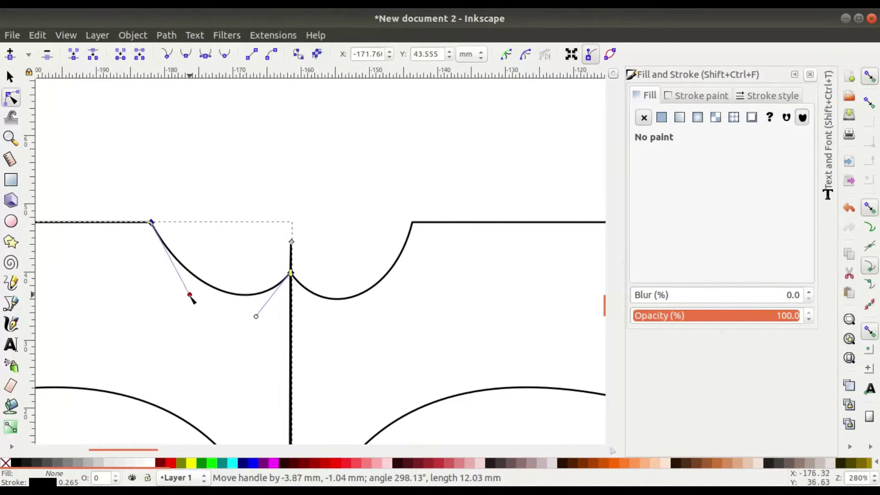
pyautogui.click(369, 291)
pyautogui.moveTo(396, 297); pyautogui.dragTo(412, 300)
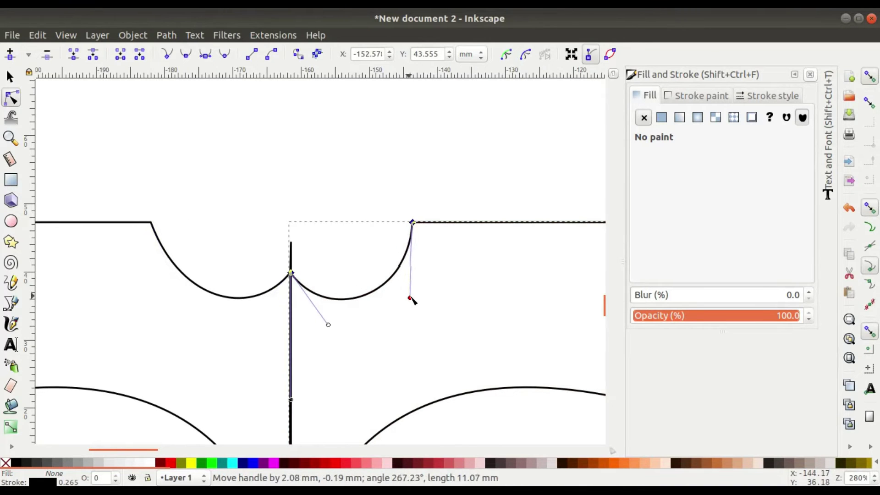
pyautogui.scroll(-3, 216, 251)
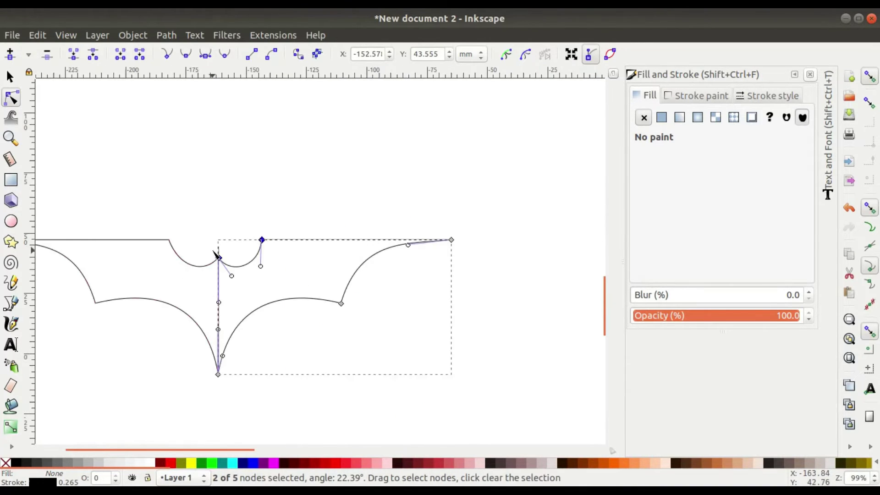
pyautogui.click(10, 77)
pyautogui.click(299, 219)
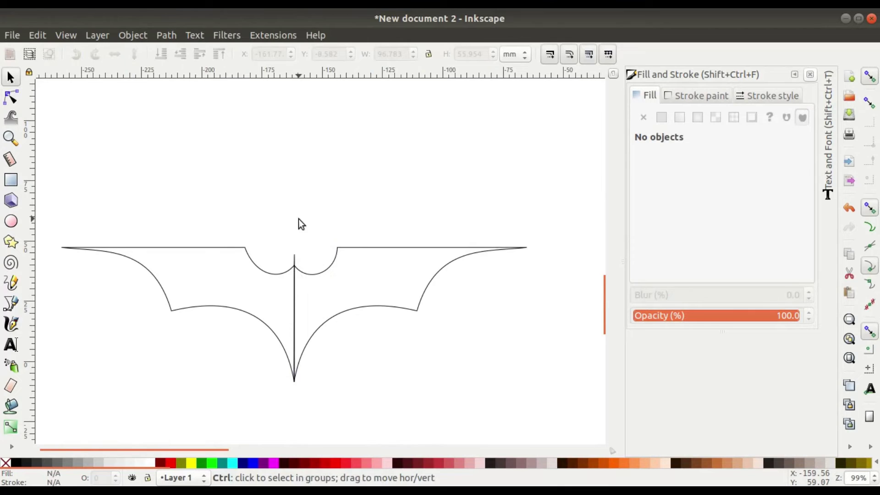
# Step: Pull the centre node's upper handle down, undoing and redoing a stray adjustment
pyautogui.scroll(4, 293, 264)
pyautogui.doubleClick(294, 265)
pyautogui.scroll(1, 294, 265)
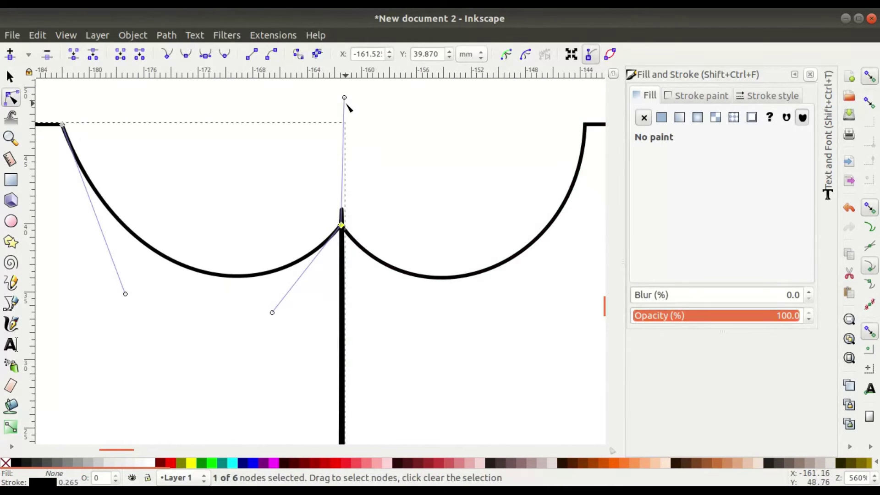
pyautogui.moveTo(345, 98); pyautogui.dragTo(346, 166)
pyautogui.hotkey('ctrl', 'z')
pyautogui.hotkey('ctrl', 'z')
pyautogui.hotkey('ctrl', 'shift', 'z')
pyautogui.moveTo(345, 122); pyautogui.dragTo(344, 169)
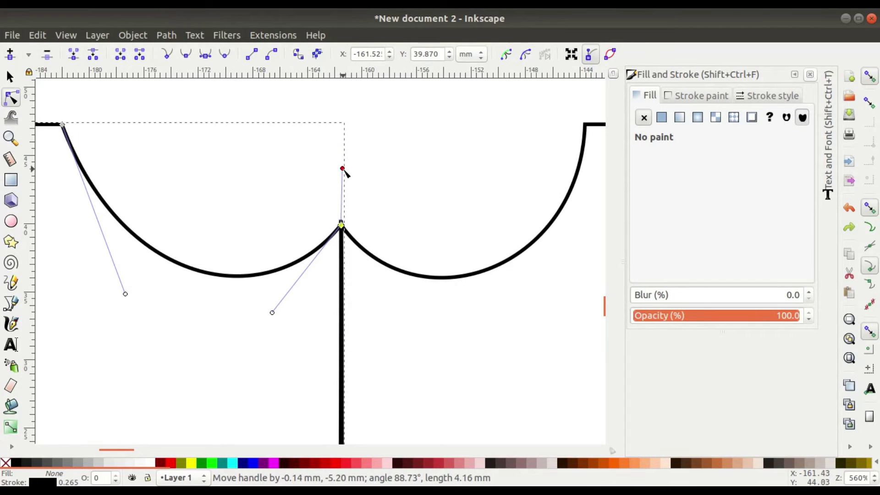
pyautogui.scroll(-3, 387, 243)
pyautogui.scroll(-3, 384, 243)
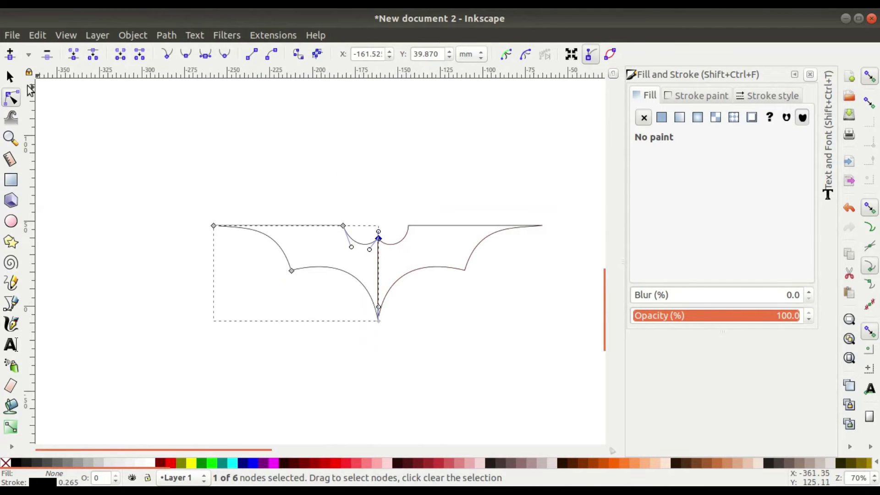
pyautogui.click(14, 80)
pyautogui.click(395, 217)
# Step: Select the centre apex node and tilt its handle into a sharp upward point
pyautogui.scroll(1, 443, 265)
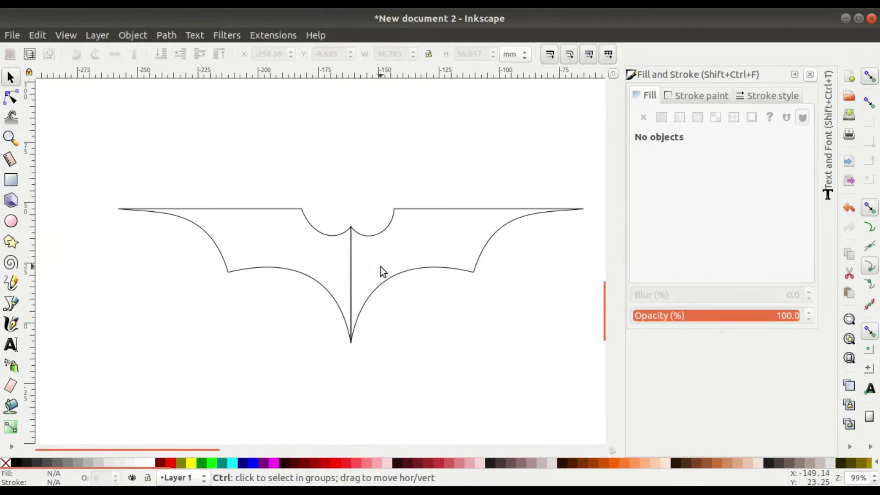
pyautogui.scroll(5, 358, 236)
pyautogui.scroll(2, 326, 210)
pyautogui.click(11, 97)
pyautogui.click(295, 174)
pyautogui.scroll(5, 310, 184)
pyautogui.scroll(4, 310, 171)
pyautogui.moveTo(288, 365); pyautogui.dragTo(289, 367)
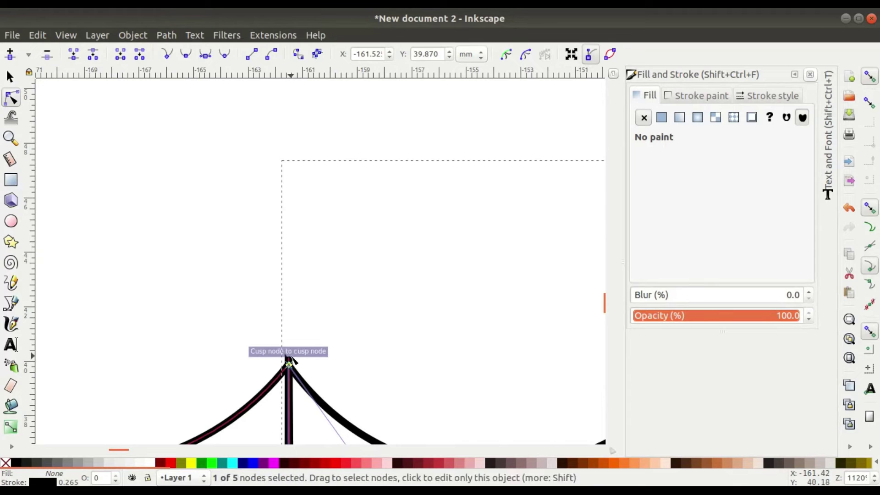
pyautogui.click(257, 402)
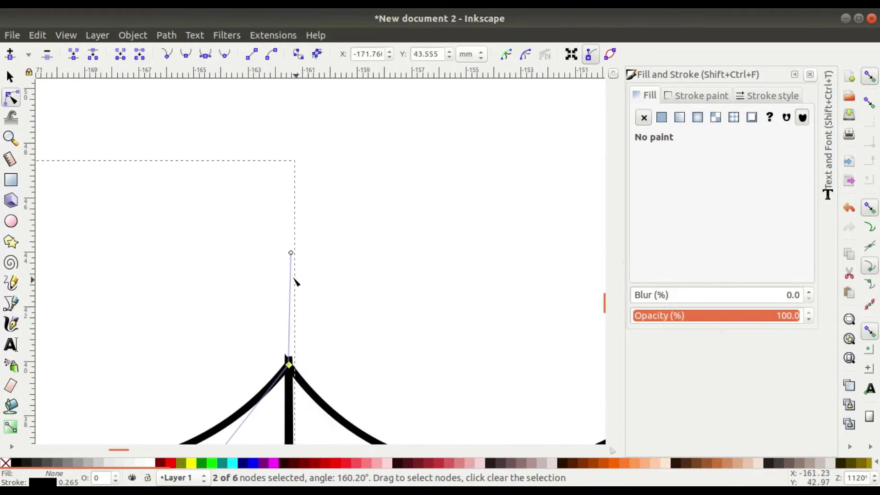
pyautogui.moveTo(291, 253)
pyautogui.mouseDown()
pyautogui.moveTo(277, 260)
pyautogui.moveTo(280, 246)
pyautogui.mouseUp()
pyautogui.scroll(-6, 320, 345)
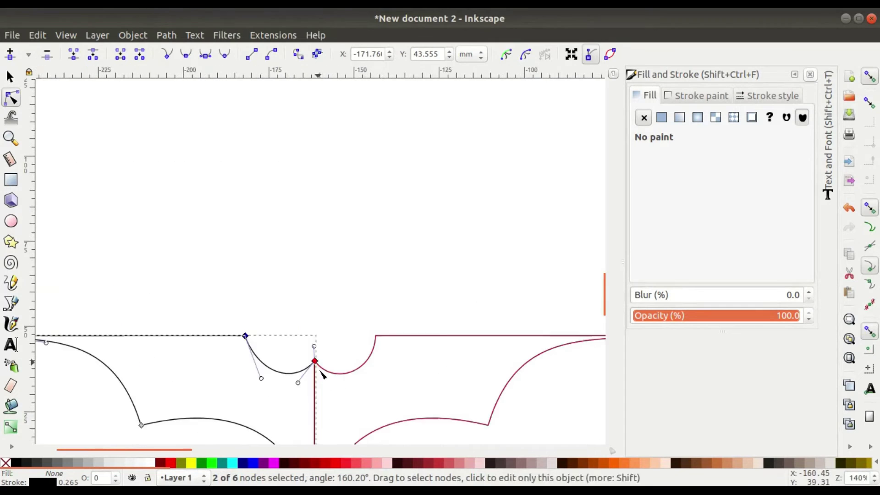
pyautogui.scroll(-3, 293, 275)
# Step: Deselect the bat and pan out to view the whole drawing
pyautogui.press('s')
pyautogui.click(409, 336)
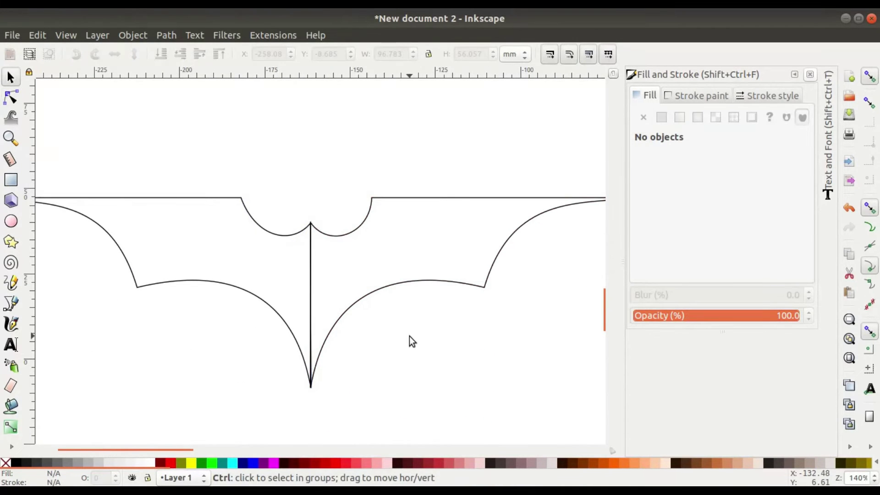
pyautogui.scroll(-2, 393, 328)
pyautogui.hscroll(1, 413, 335)
pyautogui.moveTo(450, 340); pyautogui.dragTo(366, 329)
pyautogui.keyDown('ctrl'); pyautogui.scroll(-4, 367, 329); pyautogui.keyUp('ctrl')
pyautogui.keyDown('ctrl'); pyautogui.scroll(1, 390, 320); pyautogui.keyUp('ctrl')
pyautogui.keyDown('ctrl'); pyautogui.scroll(1, 381, 326); pyautogui.keyUp('ctrl')
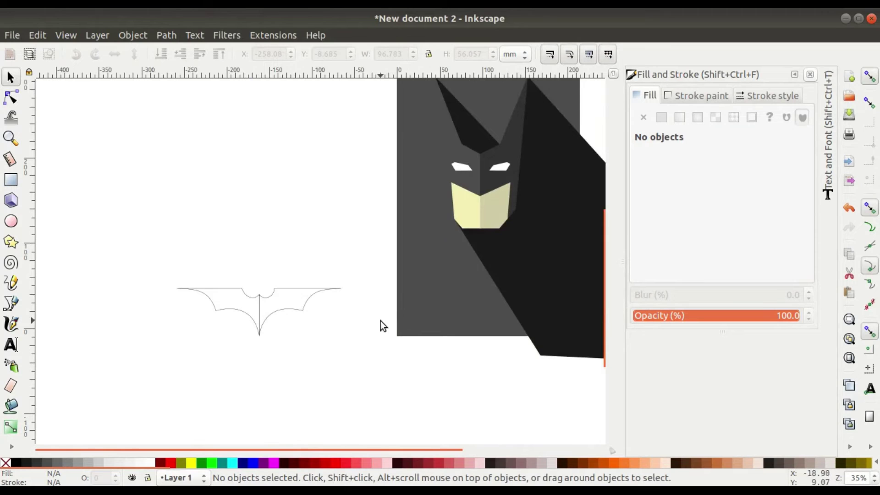
# Step: Remove the left half's outline and give it a flat dark grey fill sampled from the artwork
pyautogui.click(226, 289)
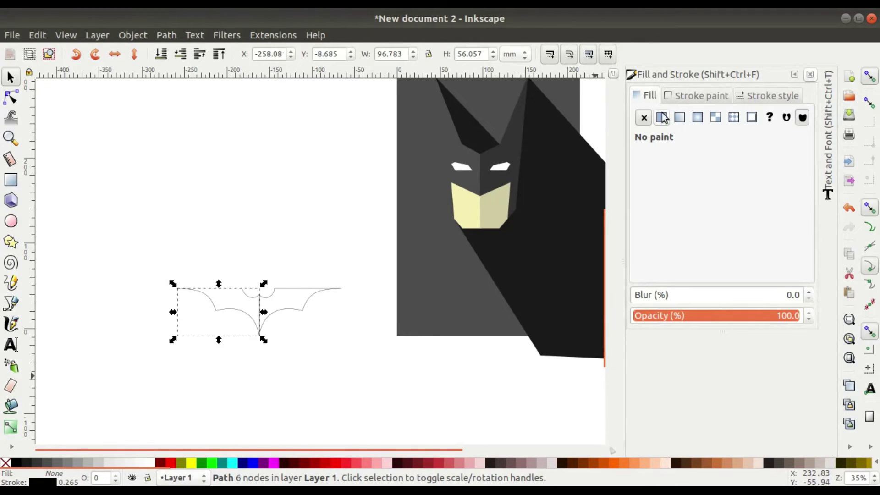
pyautogui.click(682, 98)
pyautogui.click(646, 117)
pyautogui.click(646, 95)
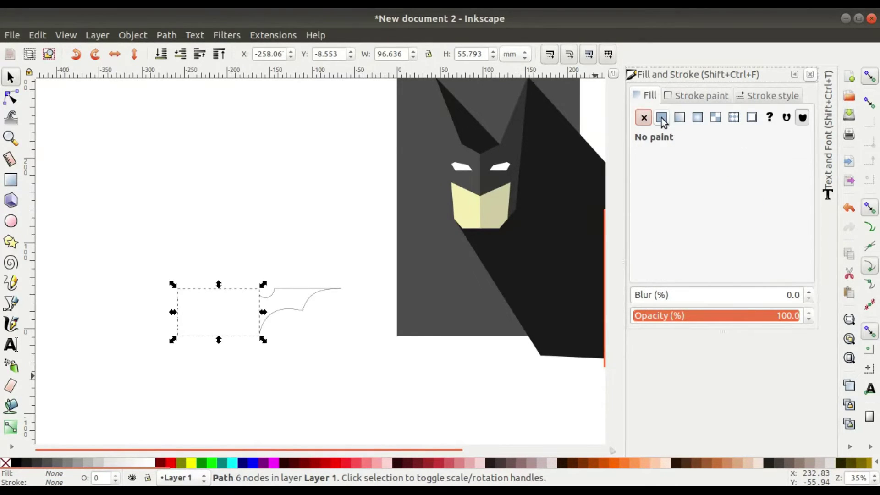
pyautogui.click(662, 118)
pyautogui.click(675, 271)
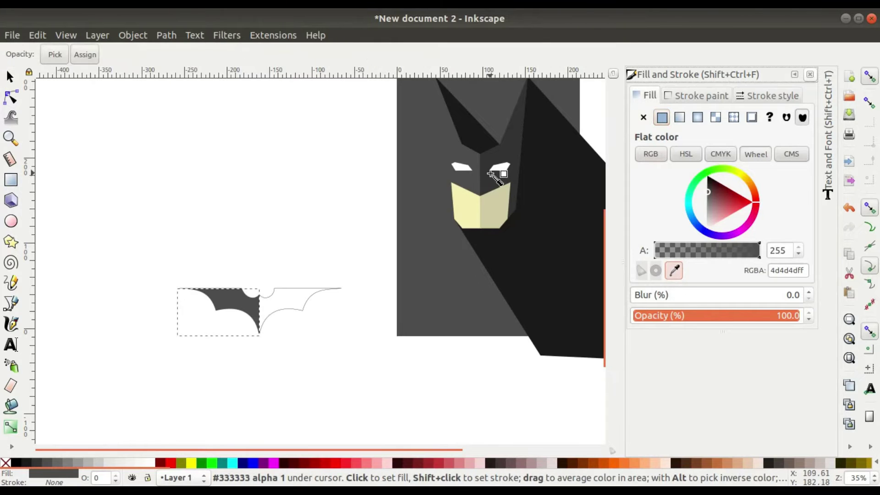
pyautogui.click(472, 183)
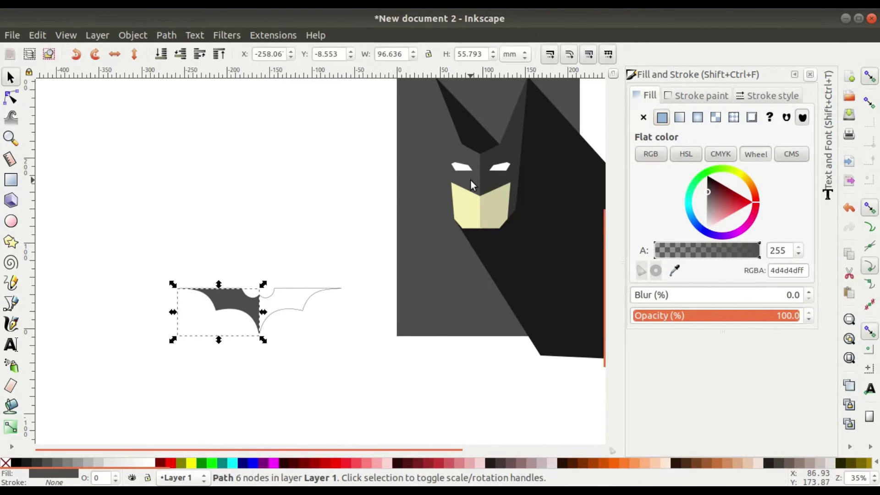
# Step: Remove the right half's outline and fill it #333333 picked from the Batman mask
pyautogui.click(319, 292)
pyautogui.click(683, 98)
pyautogui.click(649, 98)
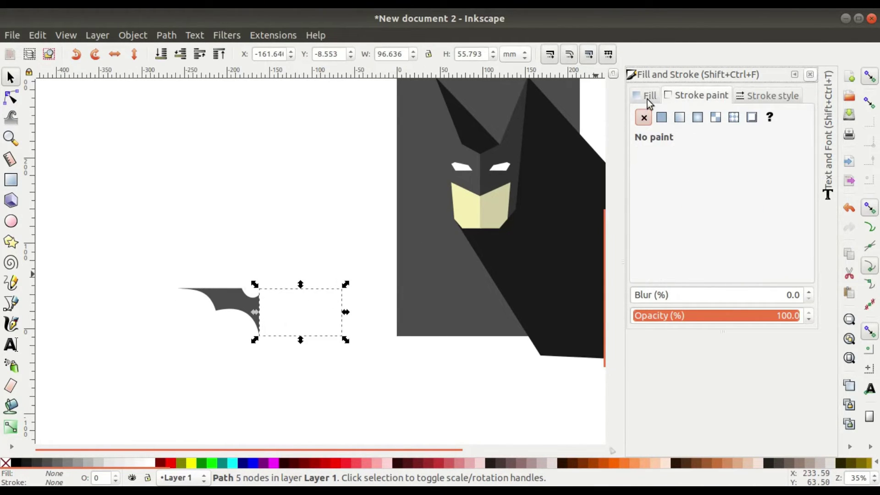
pyautogui.click(661, 117)
pyautogui.click(675, 270)
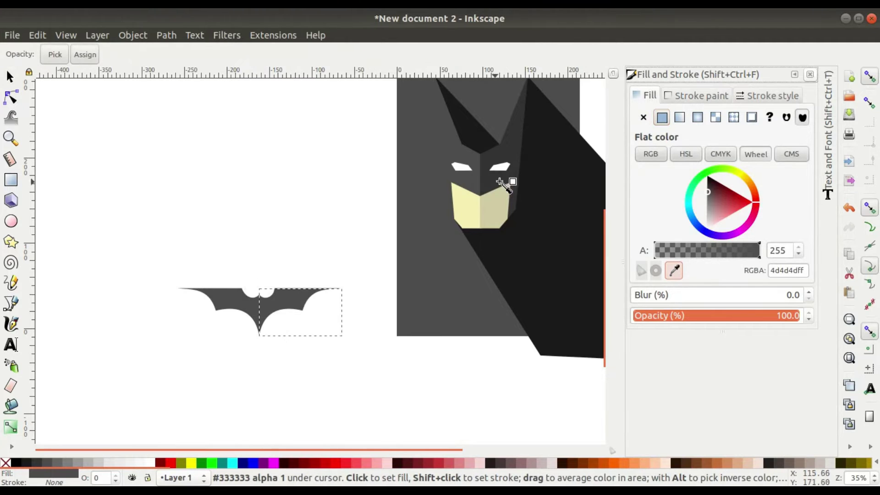
pyautogui.click(510, 176)
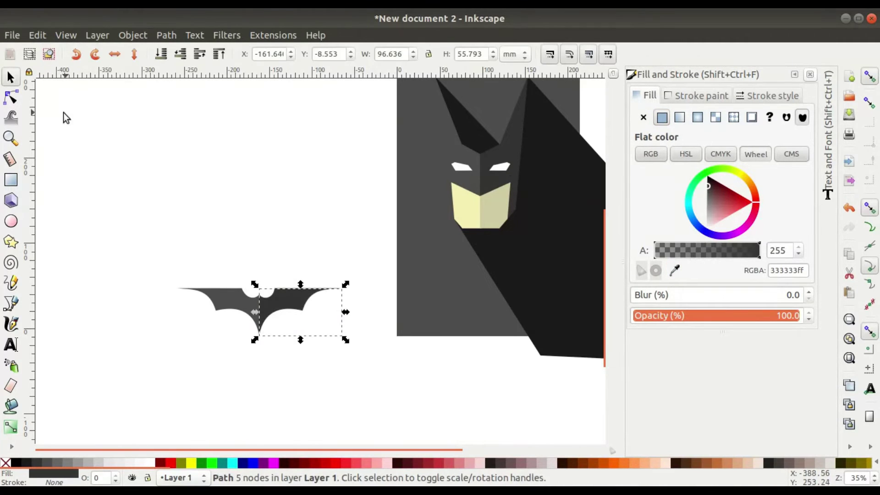
pyautogui.click(138, 250)
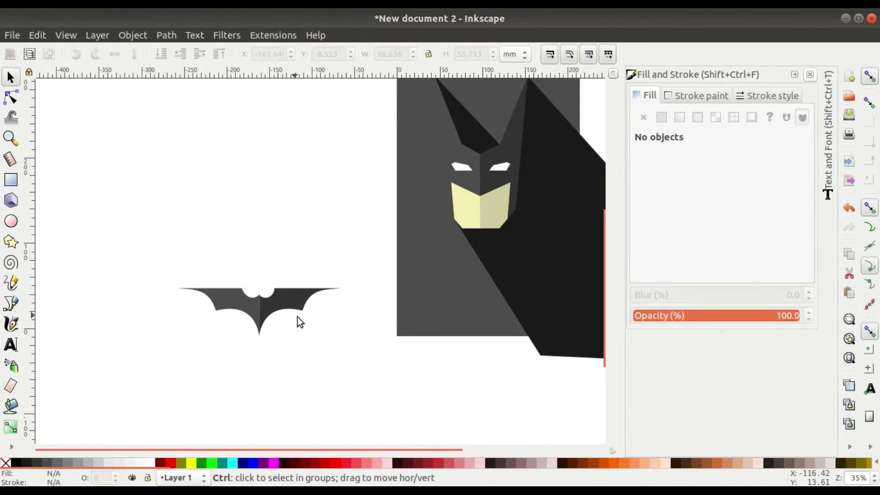
pyautogui.keyDown('ctrl'); pyautogui.scroll(6, 298, 317); pyautogui.keyUp('ctrl')
pyautogui.hscroll(-10, 354, 274)
# Step: Nudge the bat's top centre cusp node into place so the halves meet cleanly
pyautogui.click(311, 257)
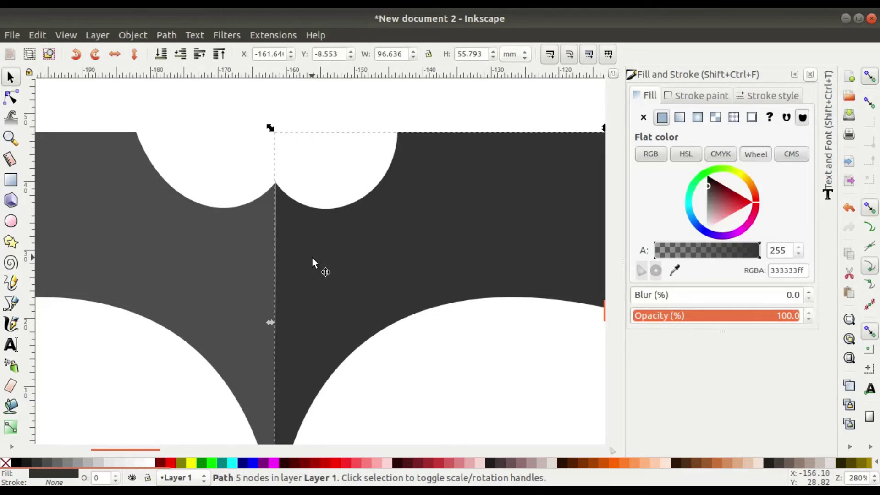
pyautogui.click(11, 98)
pyautogui.keyDown('ctrl'); pyautogui.scroll(4, 275, 183); pyautogui.keyUp('ctrl')
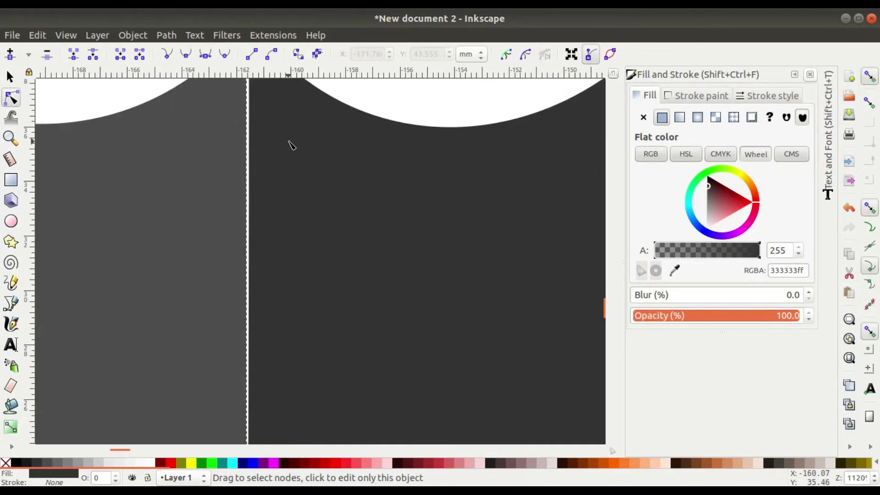
pyautogui.moveTo(285, 195)
pyautogui.mouseDown()
pyautogui.moveTo(284, 203)
pyautogui.moveTo(287, 184)
pyautogui.mouseUp()
pyautogui.keyDown('ctrl'); pyautogui.scroll(4, 284, 203); pyautogui.keyUp('ctrl')
pyautogui.keyDown('ctrl'); pyautogui.scroll(-1, 315, 202); pyautogui.keyUp('ctrl')
pyautogui.keyDown('ctrl'); pyautogui.scroll(-2, 330, 305); pyautogui.keyUp('ctrl')
pyautogui.keyDown('ctrl'); pyautogui.scroll(-2, 339, 232); pyautogui.keyUp('ctrl')
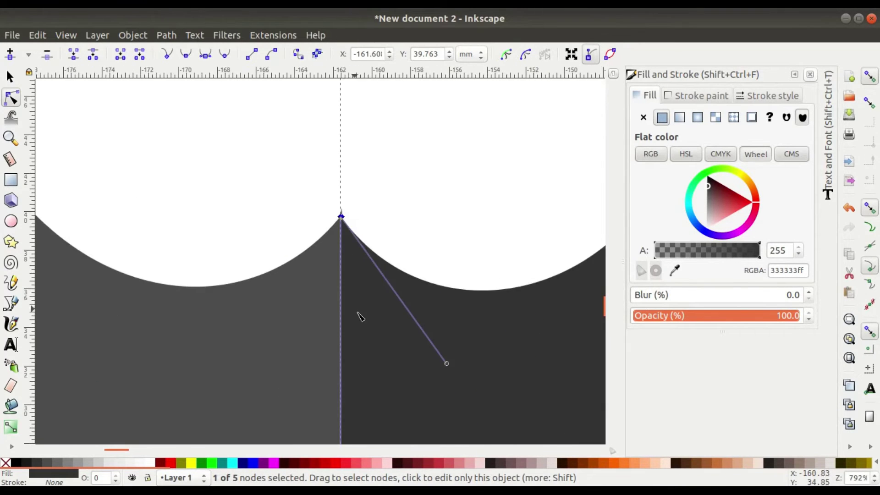
pyautogui.scroll(-2, 360, 309)
pyautogui.scroll(-2, 345, 182)
pyautogui.keyDown('ctrl'); pyautogui.scroll(-3, 349, 262); pyautogui.keyUp('ctrl')
# Step: Deselect the node and the bat path and zoom back out
pyautogui.click(441, 296)
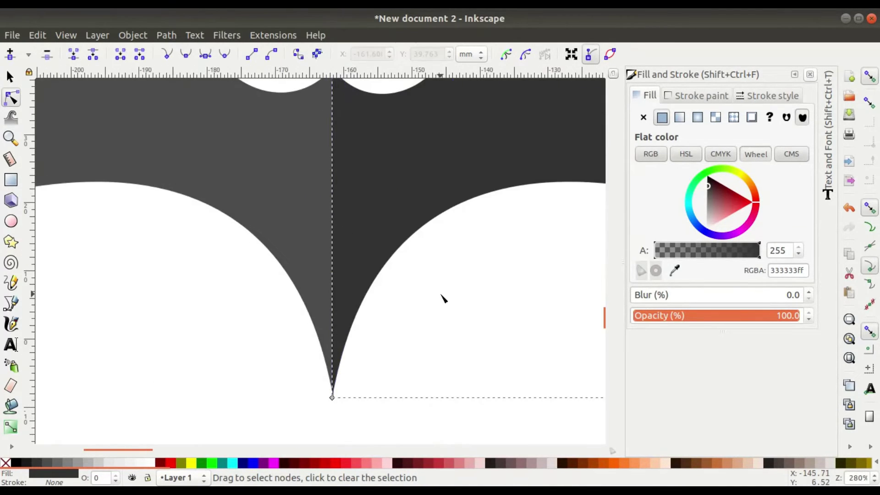
pyautogui.click(10, 77)
pyautogui.click(139, 287)
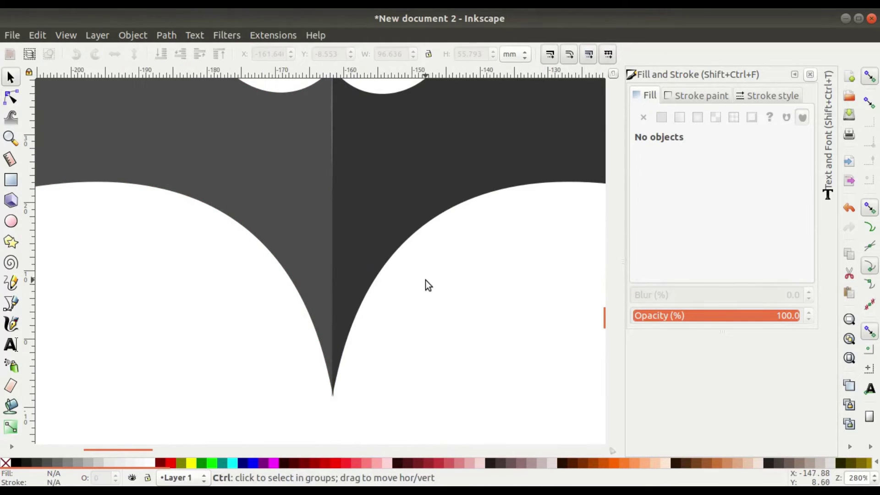
pyautogui.keyDown('ctrl'); pyautogui.scroll(-3, 409, 252); pyautogui.keyUp('ctrl')
pyautogui.scroll(1, 481, 296)
pyautogui.keyDown('ctrl'); pyautogui.scroll(-1, 403, 279); pyautogui.keyUp('ctrl')
pyautogui.keyDown('ctrl'); pyautogui.scroll(-1, 357, 286); pyautogui.keyUp('ctrl')
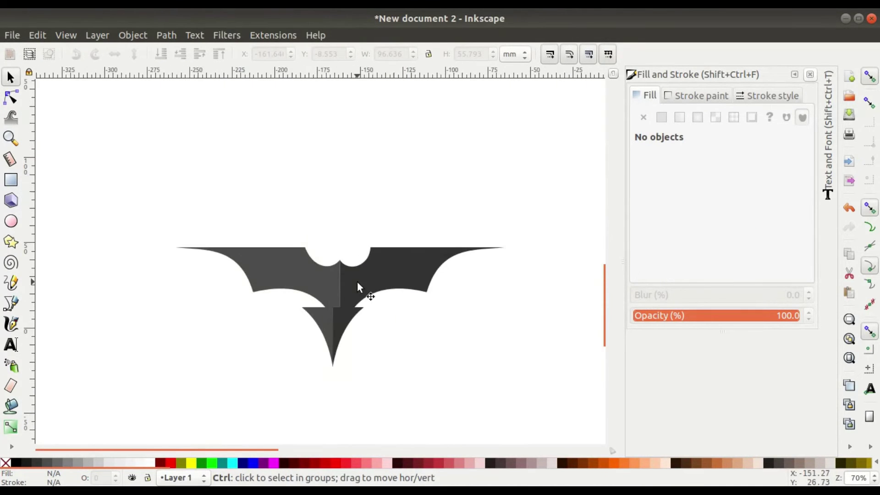
# Step: Move both bat halves onto Batman's chest, scaled to about 45.8% (88.43 × 25.56 mm)
pyautogui.moveTo(149, 186); pyautogui.dragTo(575, 379)
pyautogui.keyDown('ctrl'); pyautogui.scroll(-3, 513, 304); pyautogui.keyUp('ctrl')
pyautogui.moveTo(512, 304); pyautogui.dragTo(218, 224)
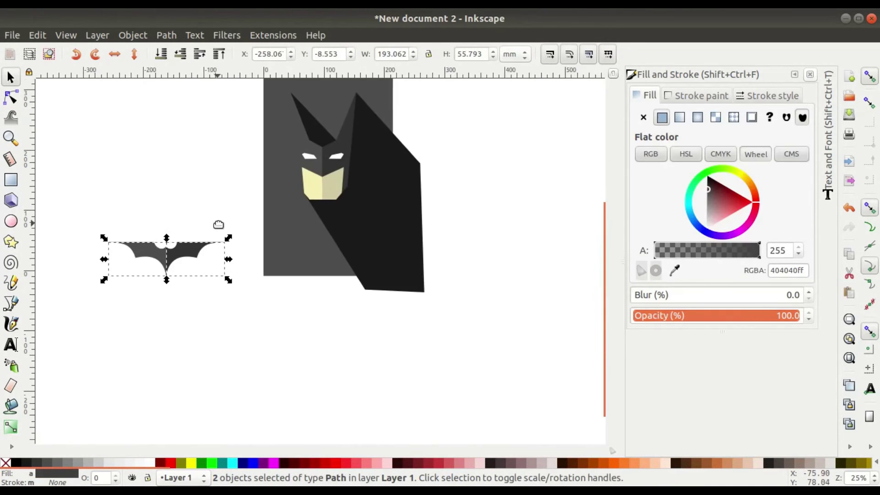
pyautogui.moveTo(178, 259)
pyautogui.mouseDown()
pyautogui.moveTo(363, 245)
pyautogui.moveTo(361, 238)
pyautogui.mouseUp()
pyautogui.keyDown('ctrl'); pyautogui.scroll(3, 330, 252); pyautogui.keyUp('ctrl')
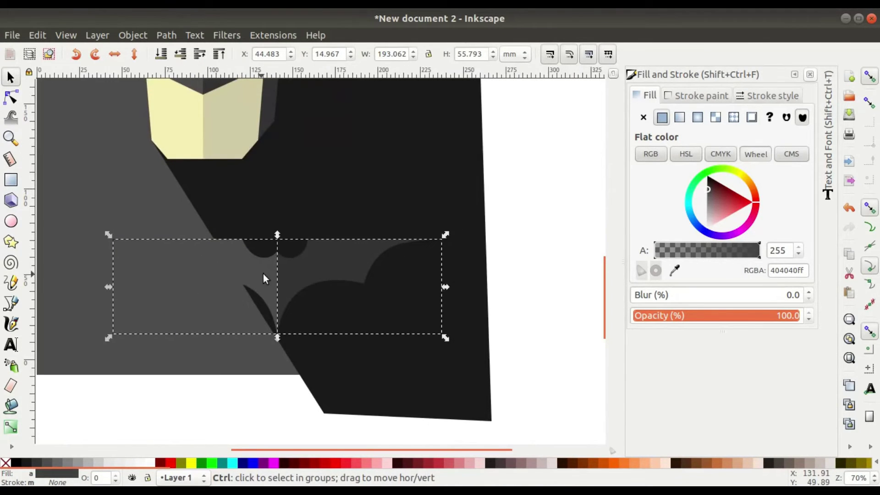
pyautogui.moveTo(445, 338); pyautogui.dragTo(411, 310)
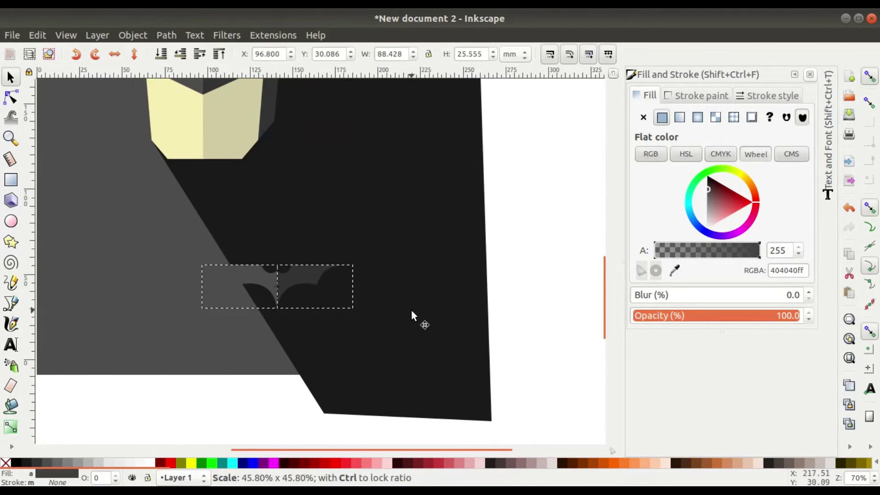
pyautogui.keyDown('ctrl'); pyautogui.scroll(-2, 306, 201); pyautogui.keyUp('ctrl')
pyautogui.keyDown('ctrl'); pyautogui.scroll(2, 290, 311); pyautogui.keyUp('ctrl')
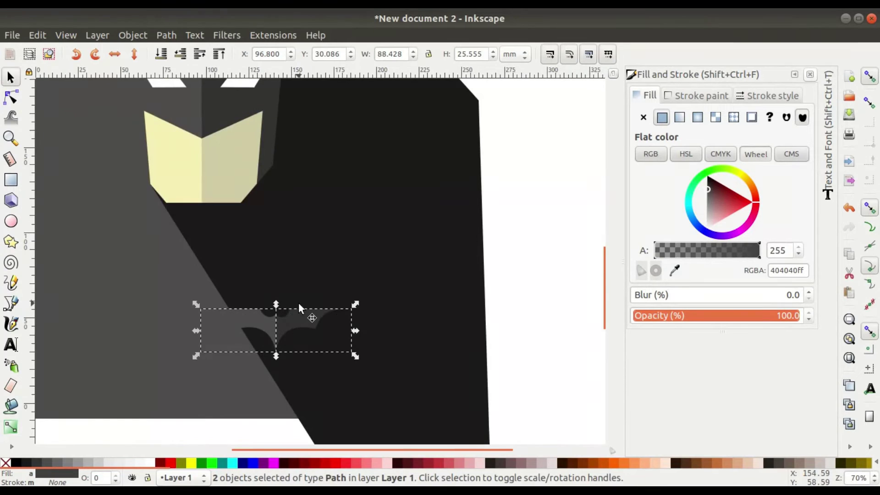
pyautogui.keyDown('ctrl'); pyautogui.scroll(-1, 318, 332); pyautogui.keyUp('ctrl')
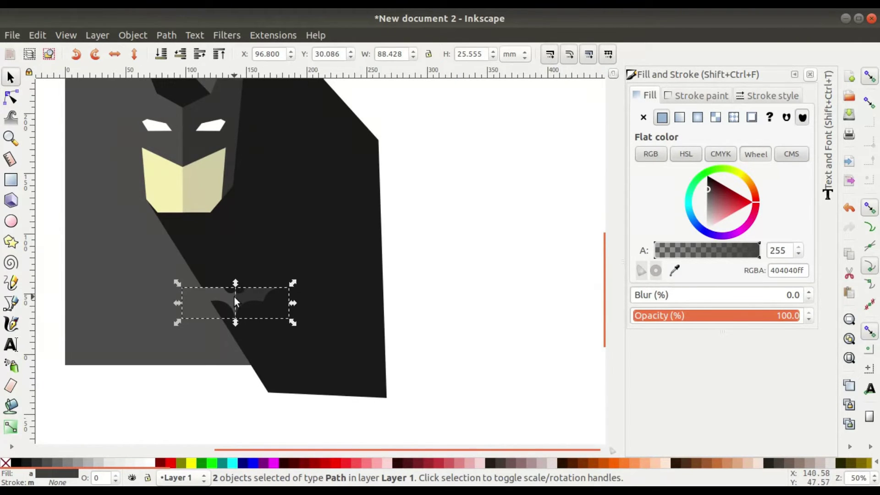
pyautogui.moveTo(240, 294); pyautogui.dragTo(206, 295)
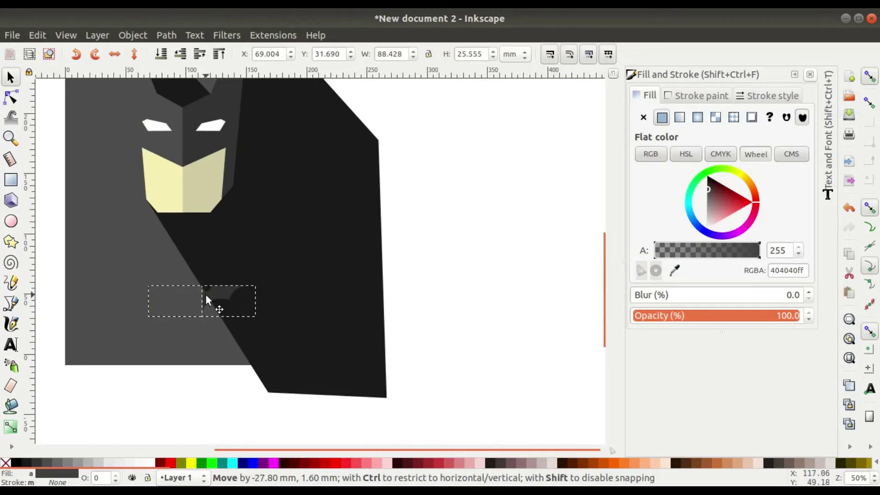
pyautogui.click(77, 242)
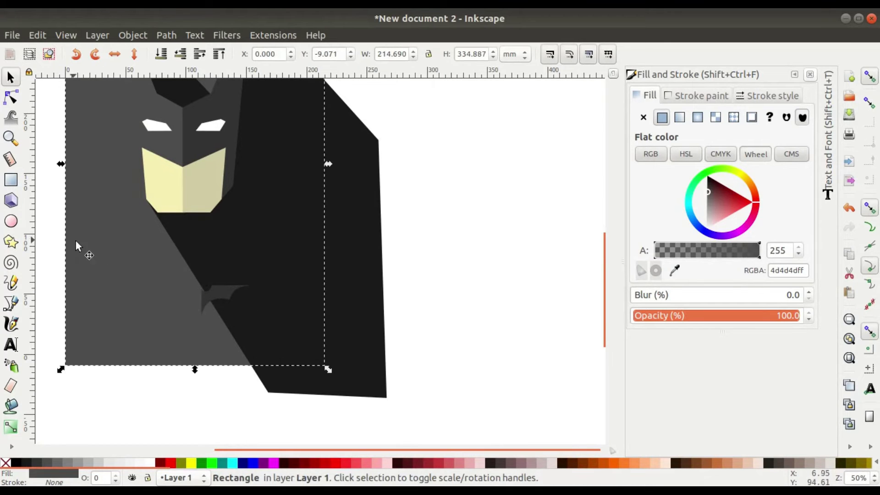
# Step: Set the background fill to light grey b3b3b3 and start the shadow outline down-right from the left wing tip
pyautogui.click(87, 463)
pyautogui.moveTo(414, 258); pyautogui.dragTo(442, 282)
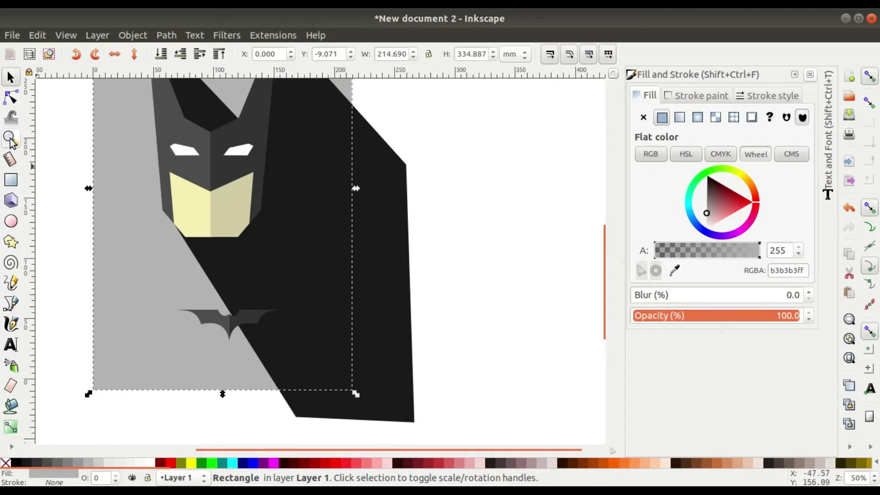
pyautogui.click(12, 307)
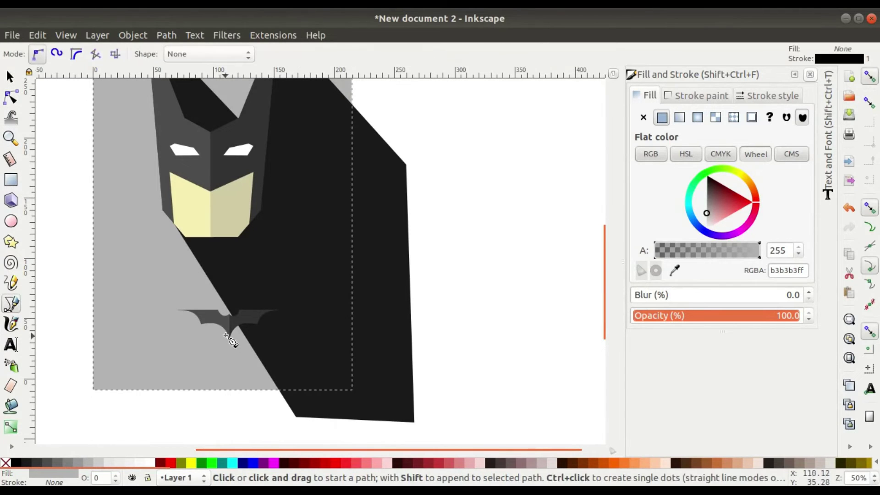
pyautogui.click(176, 310)
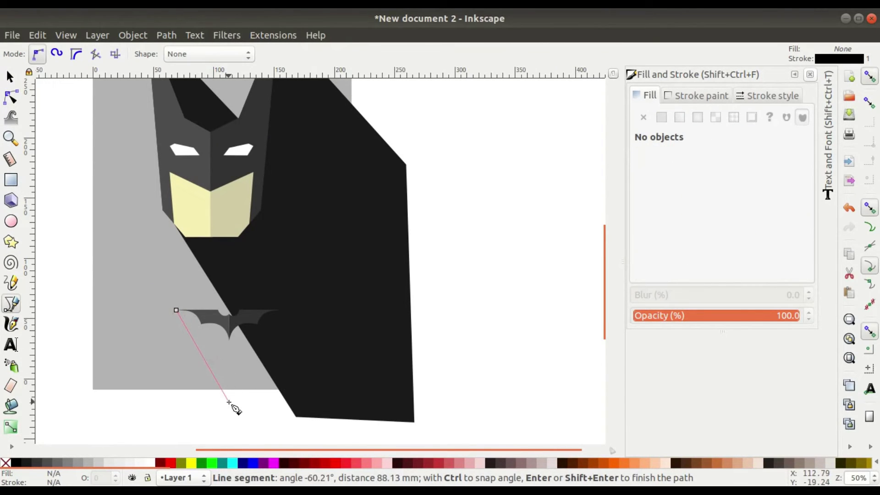
pyautogui.click(229, 402)
pyautogui.click(296, 418)
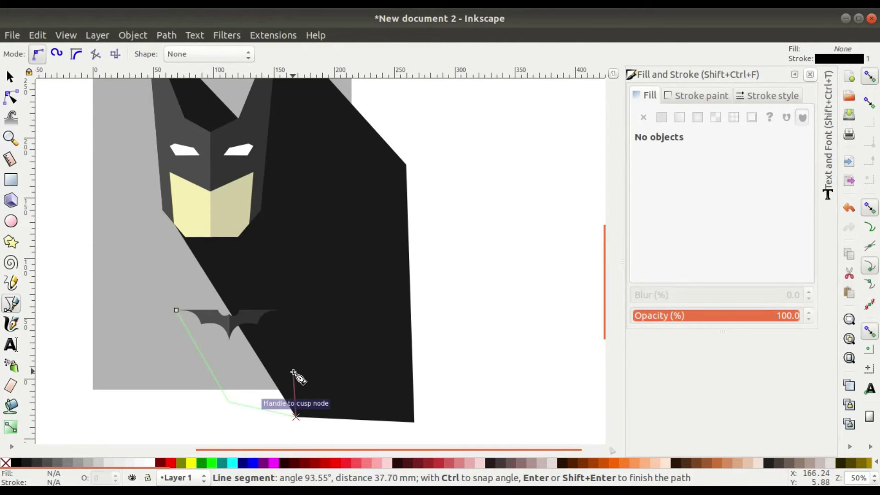
pyautogui.click(287, 358)
# Step: Trace the shadow outline along the bat's underside and close it at its start point
pyautogui.scroll(3, 265, 340)
pyautogui.hscroll(-2, 382, 326)
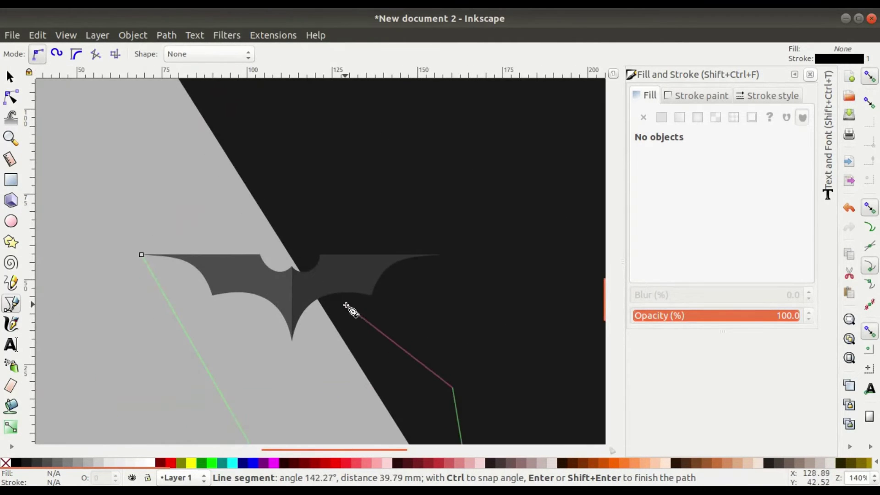
pyautogui.click(320, 288)
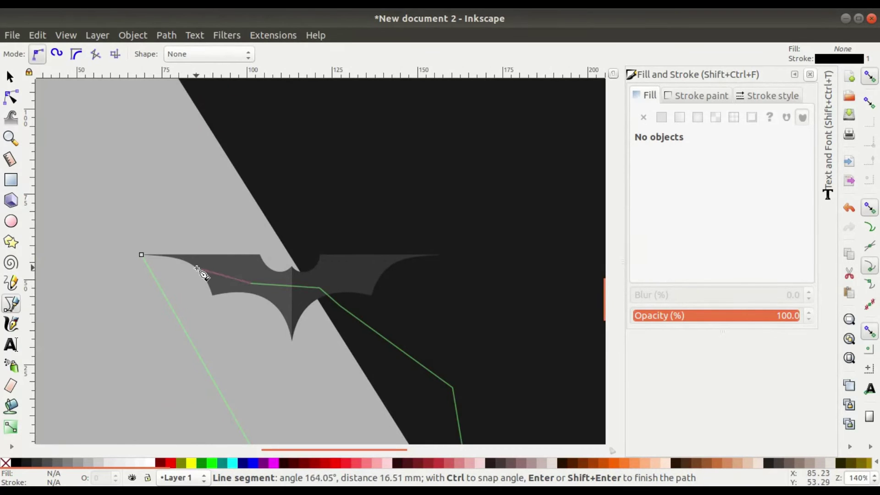
pyautogui.scroll(6, 202, 259)
pyautogui.click(277, 279)
pyautogui.hscroll(-8, 320, 289)
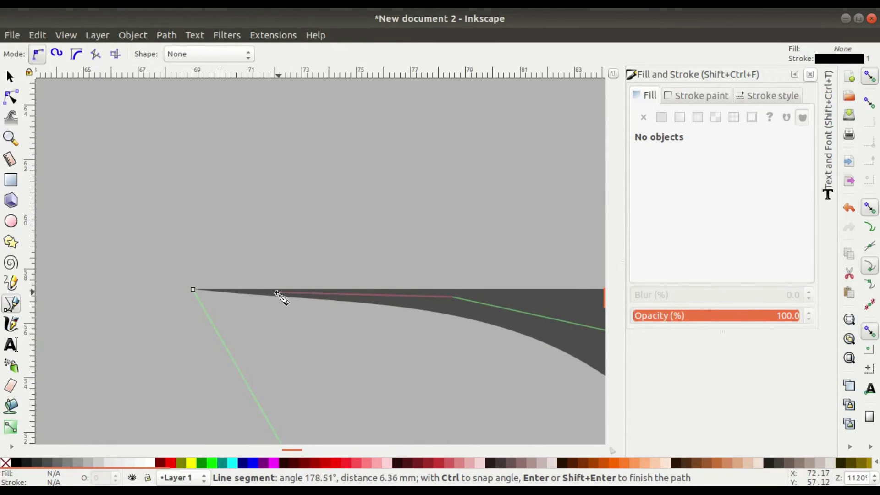
pyautogui.click(193, 290)
pyautogui.scroll(-8, 281, 308)
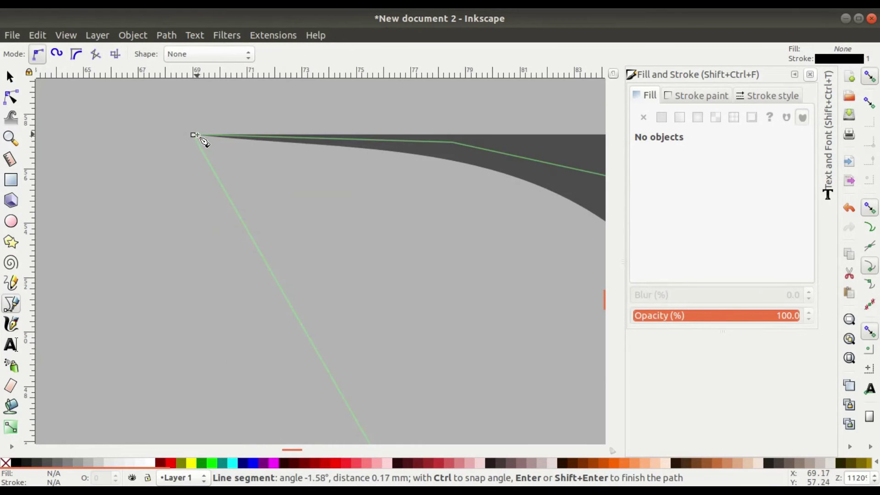
pyautogui.click(195, 135)
pyautogui.scroll(-3, 379, 314)
pyautogui.scroll(-4, 226, 236)
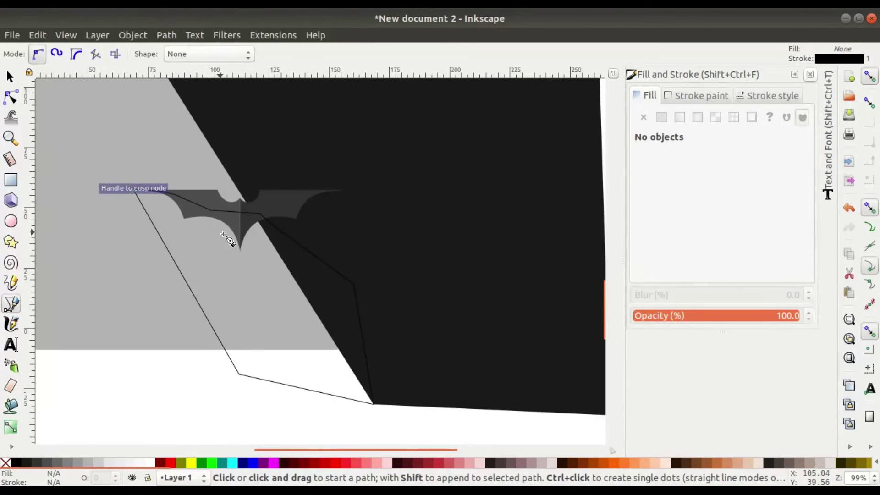
pyautogui.click(5, 72)
# Step: Give the bat's shadow path no stroke and a flat 1a1a1a fill matching the main shadow
pyautogui.click(691, 97)
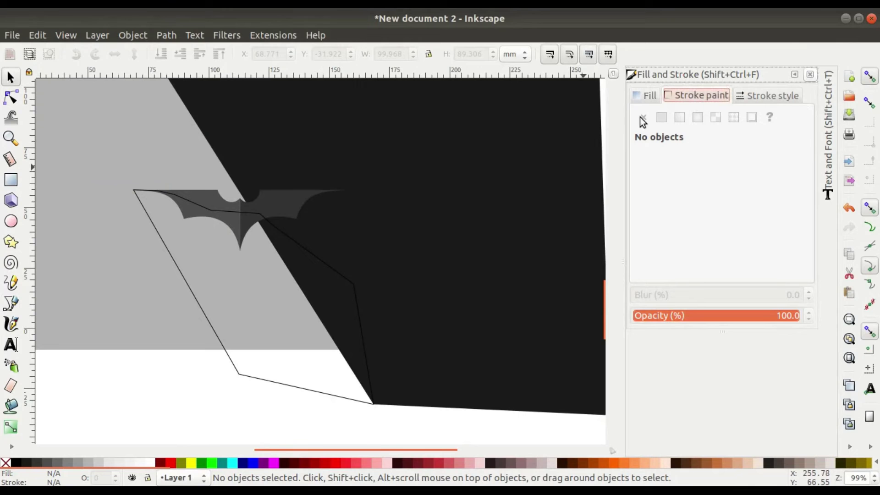
pyautogui.click(312, 254)
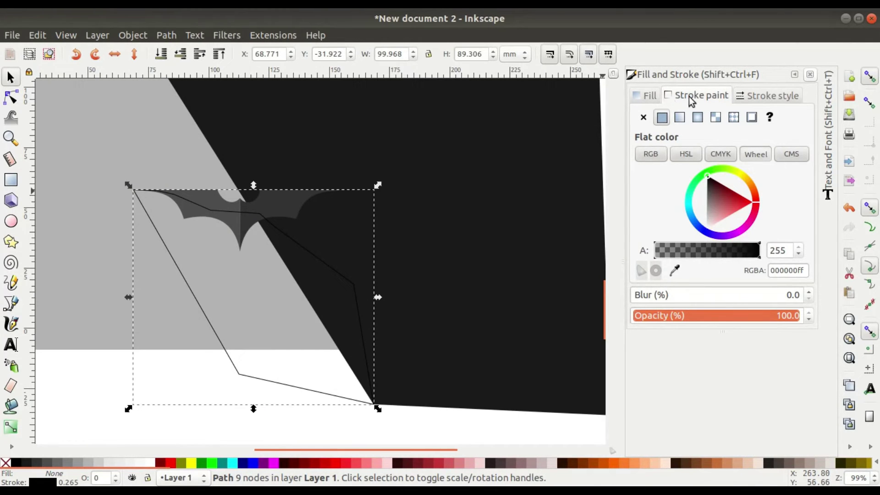
pyautogui.click(644, 117)
pyautogui.click(647, 95)
pyautogui.click(662, 117)
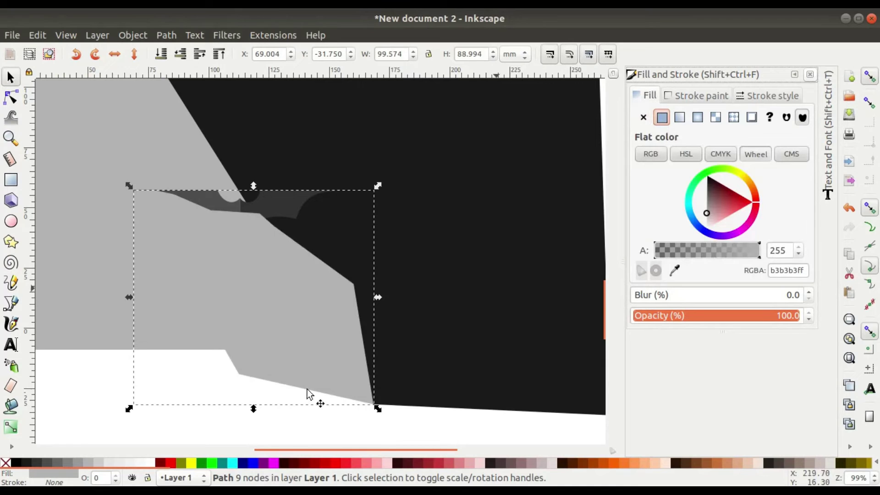
pyautogui.click(674, 271)
pyautogui.click(473, 250)
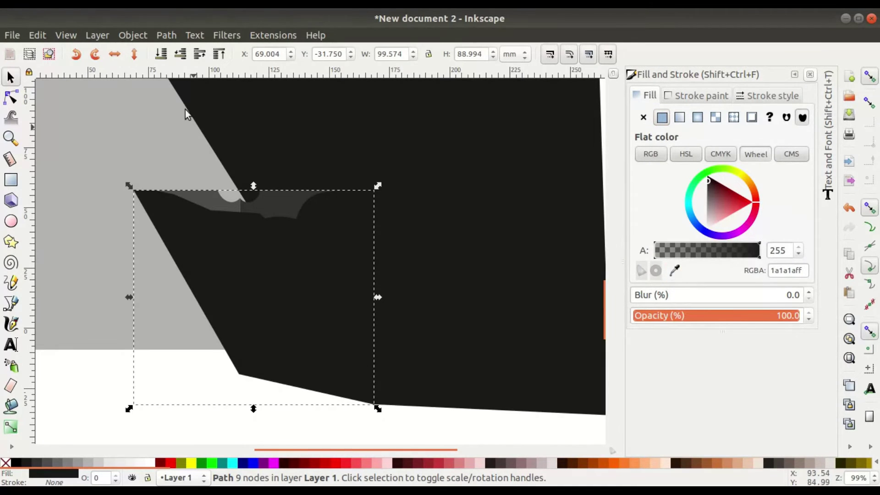
# Step: Place the bat shadow just above the background, behind the bat logo, then deselect it
pyautogui.click(161, 54)
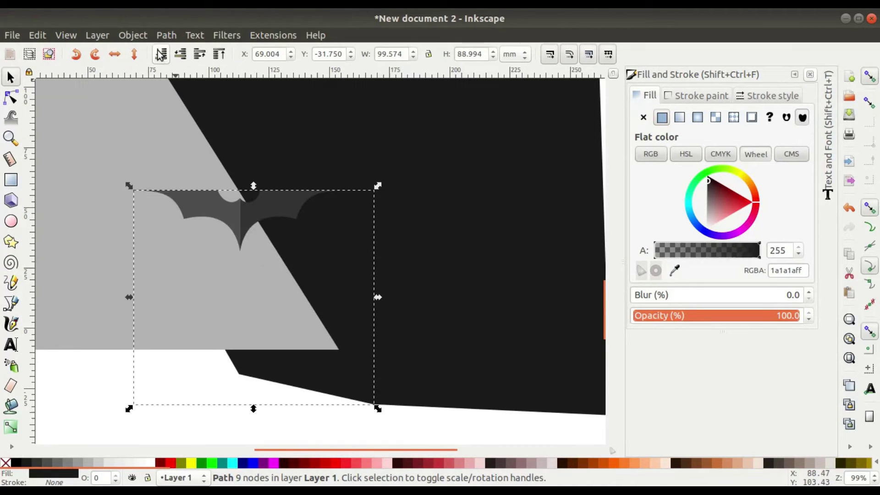
pyautogui.click(199, 54)
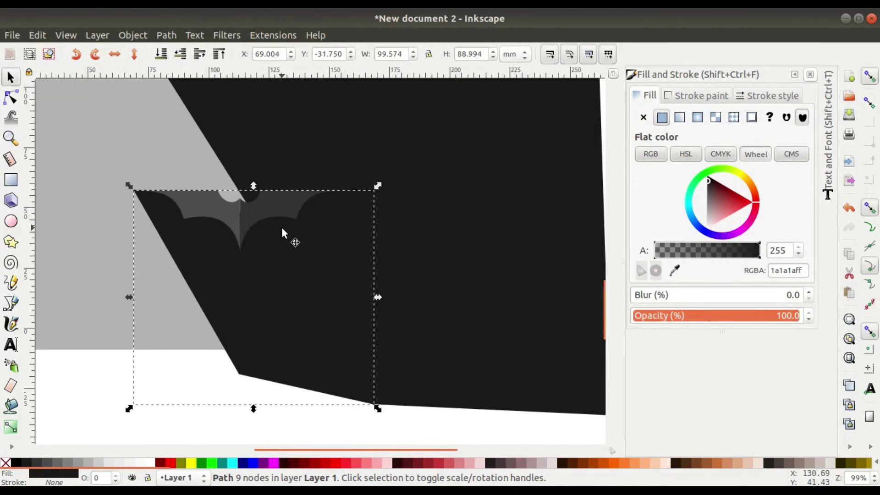
pyautogui.keyDown('ctrl'); pyautogui.scroll(-2, 282, 232); pyautogui.keyUp('ctrl')
pyautogui.scroll(2, 317, 262)
pyautogui.scroll(2, 340, 284)
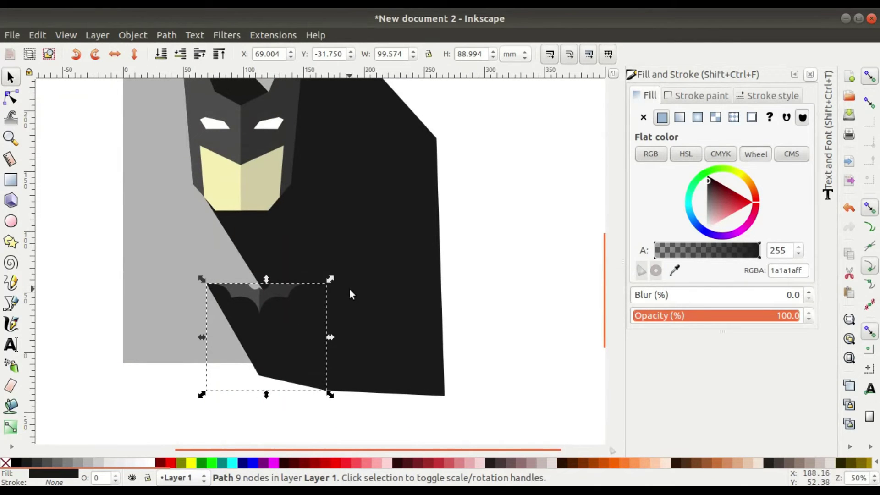
pyautogui.click(477, 212)
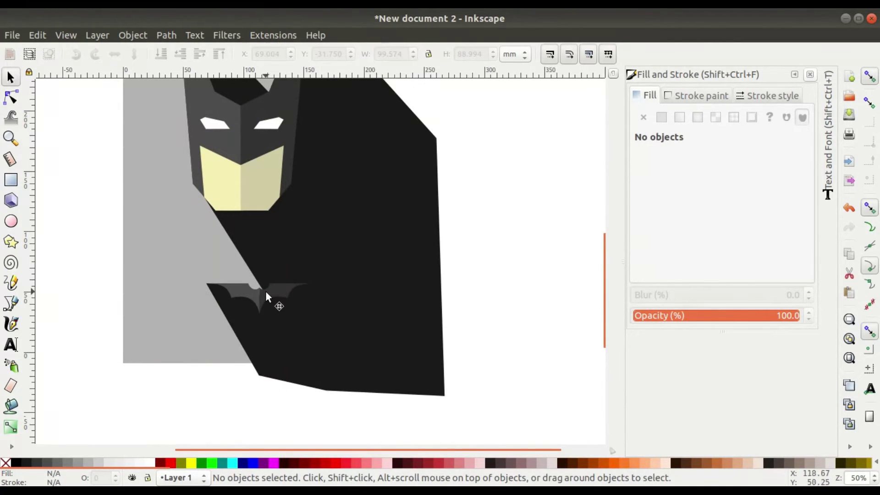
pyautogui.keyDown('ctrl'); pyautogui.scroll(-1, 273, 290); pyautogui.keyUp('ctrl')
pyautogui.scroll(2, 292, 228)
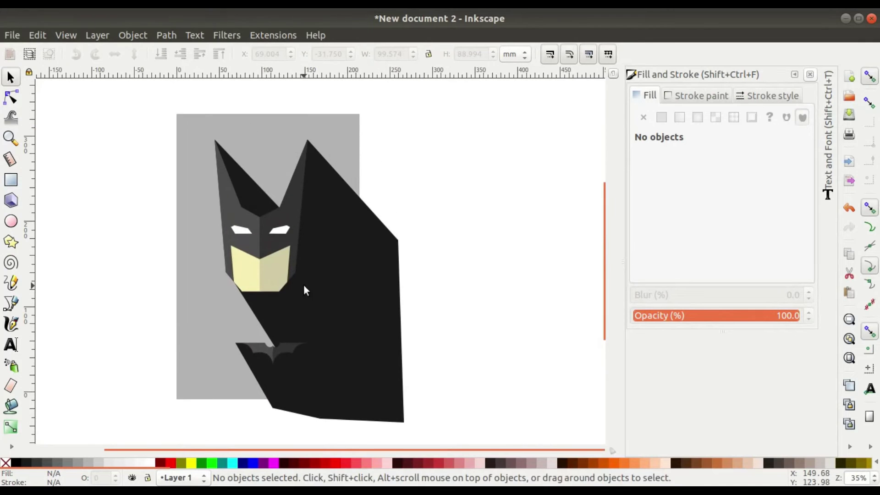
# Step: Fill the background rectangle with the dark grey picked from the drawing
pyautogui.click(191, 333)
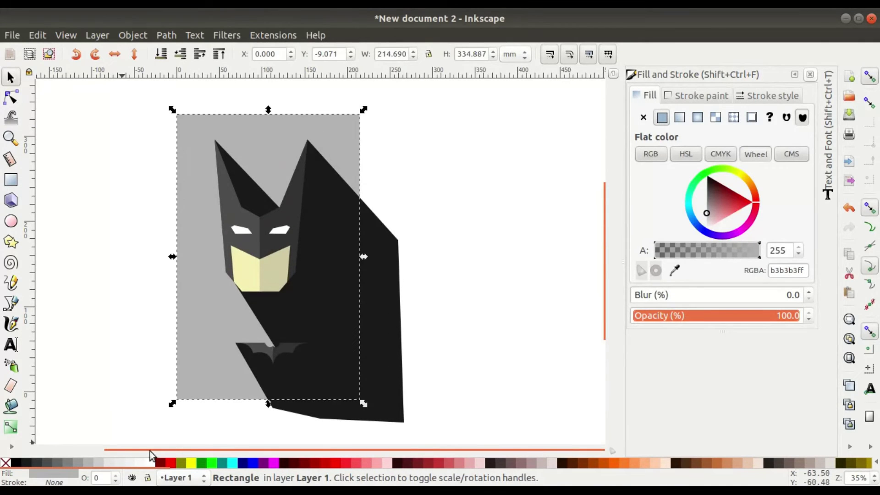
pyautogui.click(675, 270)
pyautogui.keyDown('ctrl'); pyautogui.scroll(4, 263, 365); pyautogui.keyUp('ctrl')
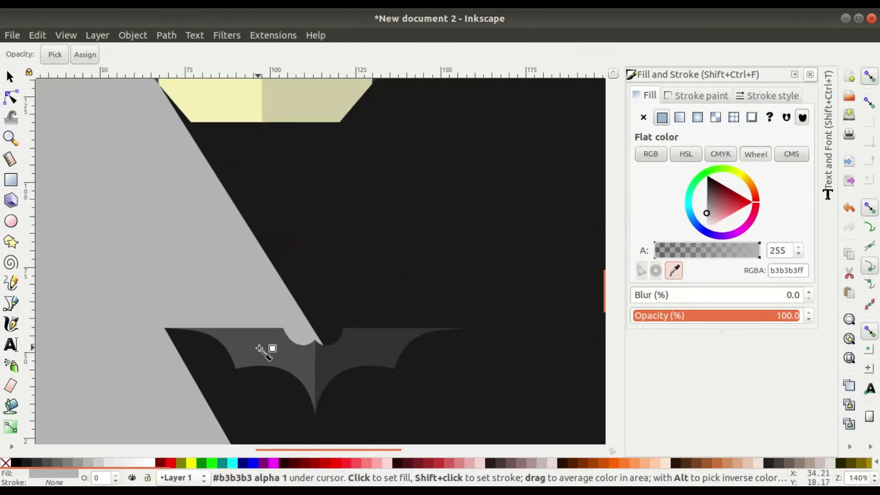
pyautogui.click(260, 348)
pyautogui.keyDown('ctrl'); pyautogui.scroll(-5, 260, 347); pyautogui.keyUp('ctrl')
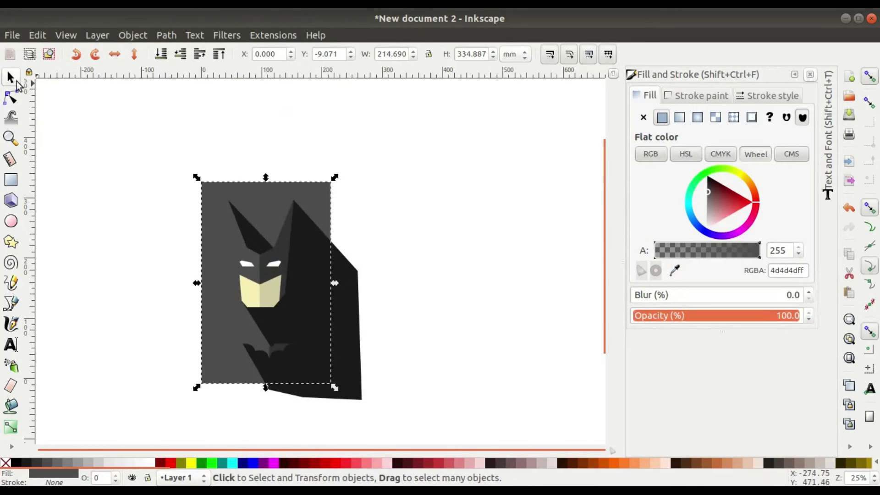
pyautogui.click(423, 242)
pyautogui.keyDown('ctrl'); pyautogui.scroll(2, 297, 344); pyautogui.keyUp('ctrl')
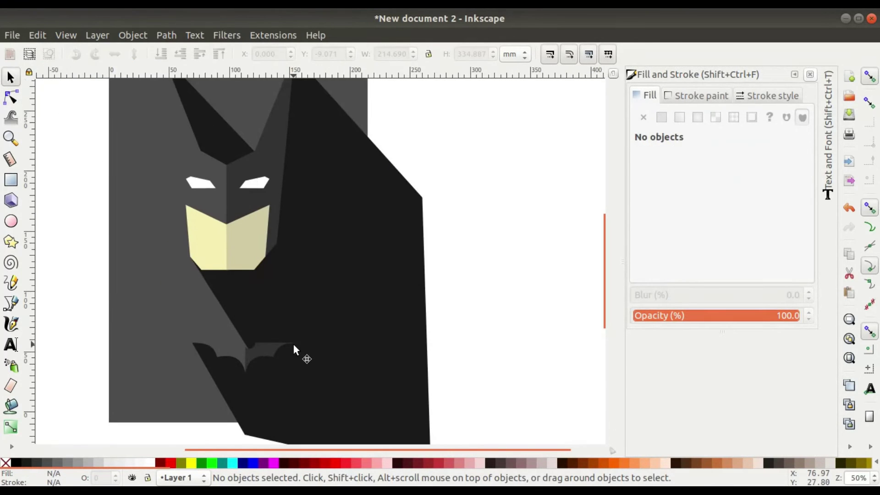
pyautogui.keyDown('ctrl'); pyautogui.scroll(3, 240, 348); pyautogui.keyUp('ctrl')
pyautogui.keyDown('ctrl'); pyautogui.scroll(1, 248, 329); pyautogui.keyUp('ctrl')
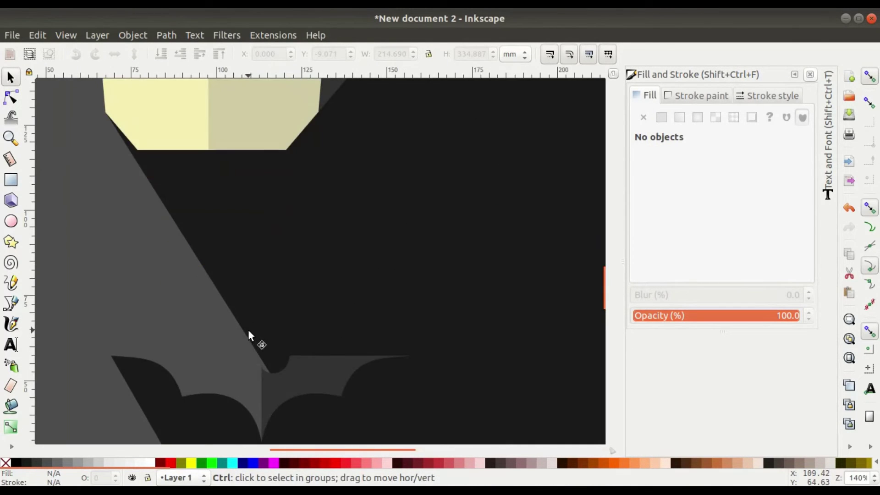
pyautogui.keyDown('ctrl'); pyautogui.scroll(-1, 249, 329); pyautogui.keyUp('ctrl')
pyautogui.keyDown('ctrl'); pyautogui.scroll(-3, 254, 238); pyautogui.keyUp('ctrl')
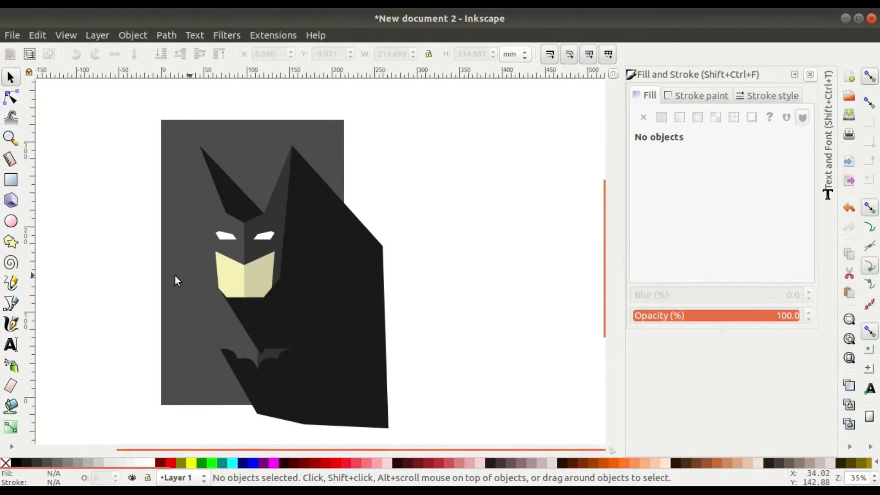
# Step: Nudge the two small bat-logo pieces up and left to X 58.950, Y 55.502 mm
pyautogui.click(11, 345)
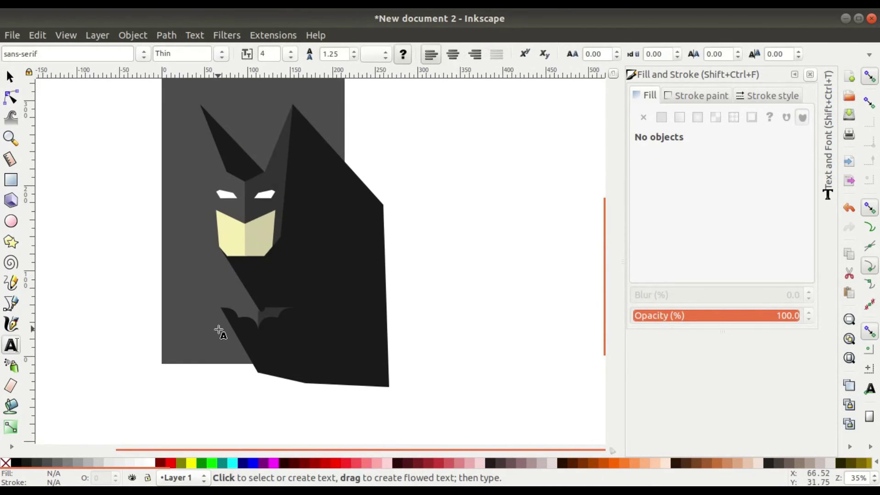
pyautogui.scroll(5, 259, 375)
pyautogui.keyDown('ctrl'); pyautogui.scroll(2, 251, 323); pyautogui.keyUp('ctrl')
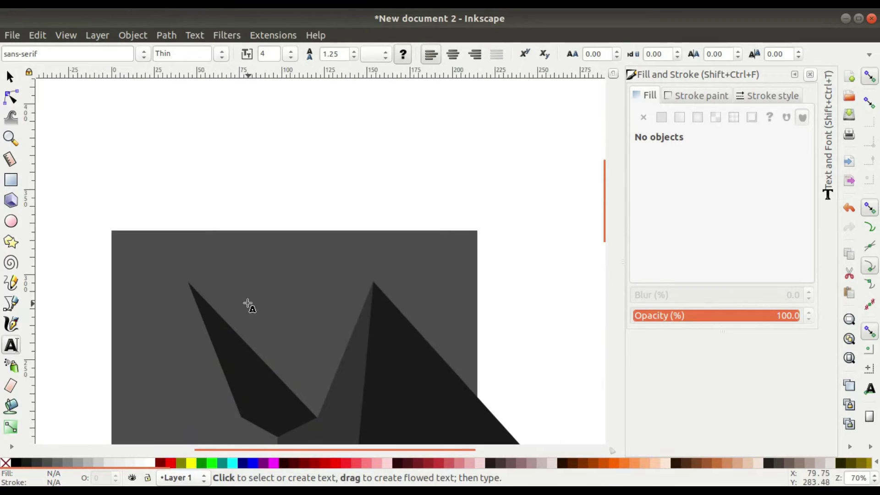
pyautogui.scroll(-5, 266, 391)
pyautogui.keyDown('ctrl'); pyautogui.scroll(-1, 275, 206); pyautogui.keyUp('ctrl')
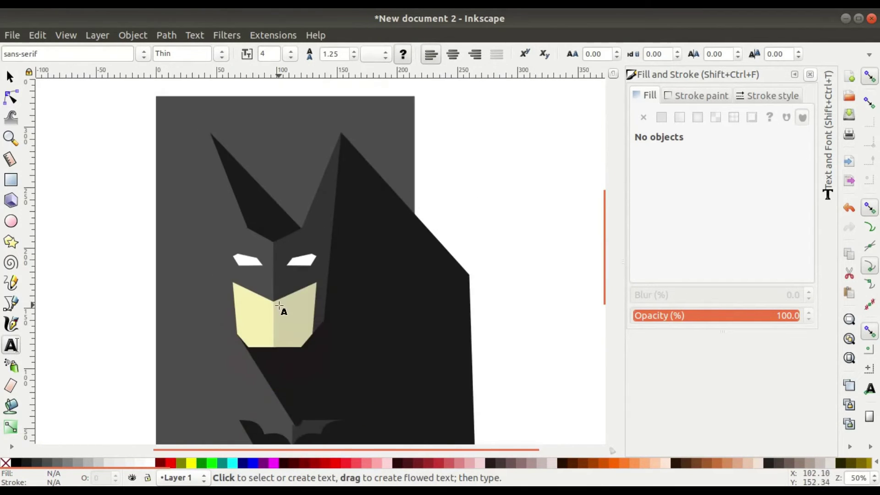
pyautogui.scroll(-2, 301, 236)
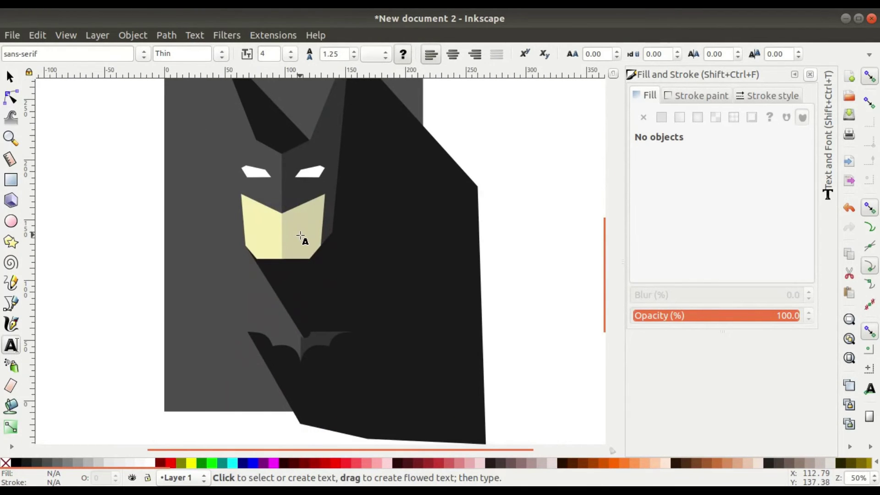
pyautogui.press('F1')
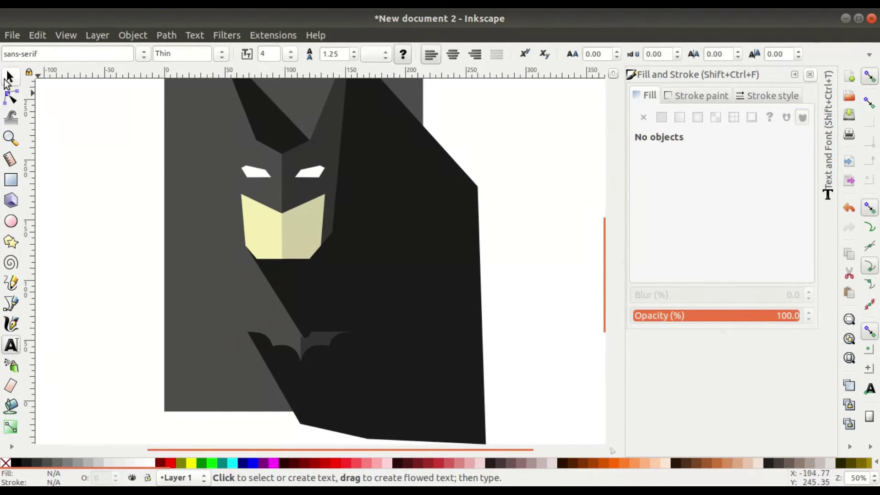
pyautogui.click(300, 339)
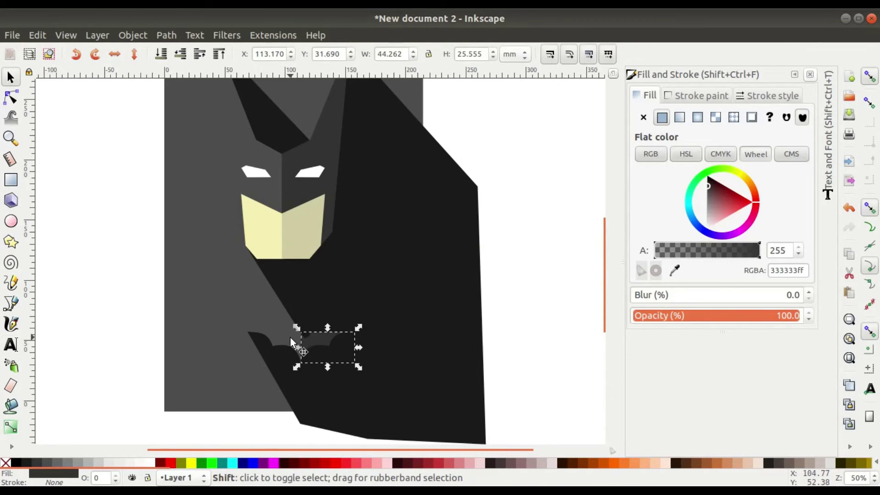
pyautogui.keyDown('shift'); pyautogui.click(294, 339); pyautogui.keyUp('shift')
pyautogui.press('Up')
pyautogui.press('Up')
pyautogui.press('Up')
pyautogui.press('Up')
pyautogui.press('Up')
pyautogui.press('Up')
pyautogui.press('Up')
pyautogui.press('Up')
pyautogui.press('Up')
pyautogui.press('Up')
pyautogui.press('Up')
pyautogui.press('Left')
pyautogui.press('Left')
pyautogui.press('Left')
pyautogui.press('Left')
pyautogui.press('Left')
pyautogui.press('Left')
pyautogui.press('Left')
pyautogui.press('Left')
pyautogui.press('Left')
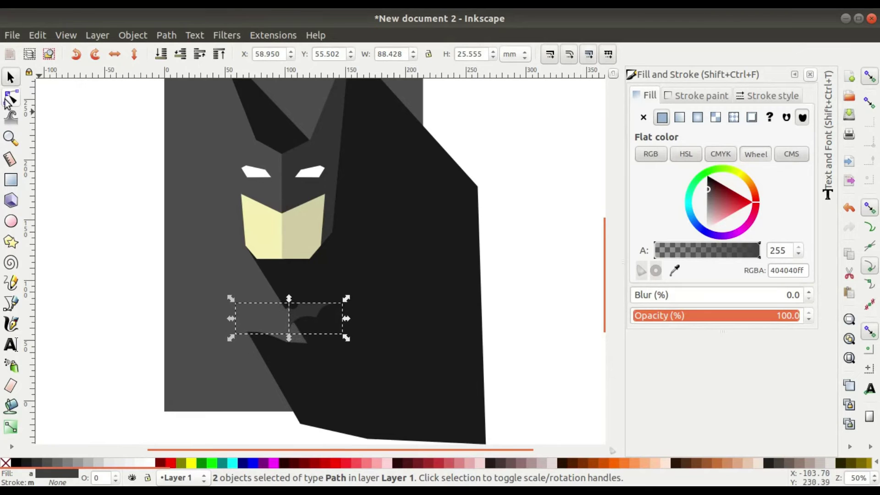
pyautogui.click(6, 101)
# Step: Pull the dark shadow path's nodes up so the shadow starts at the bat logo's wings
pyautogui.click(285, 350)
pyautogui.scroll(3, 285, 354)
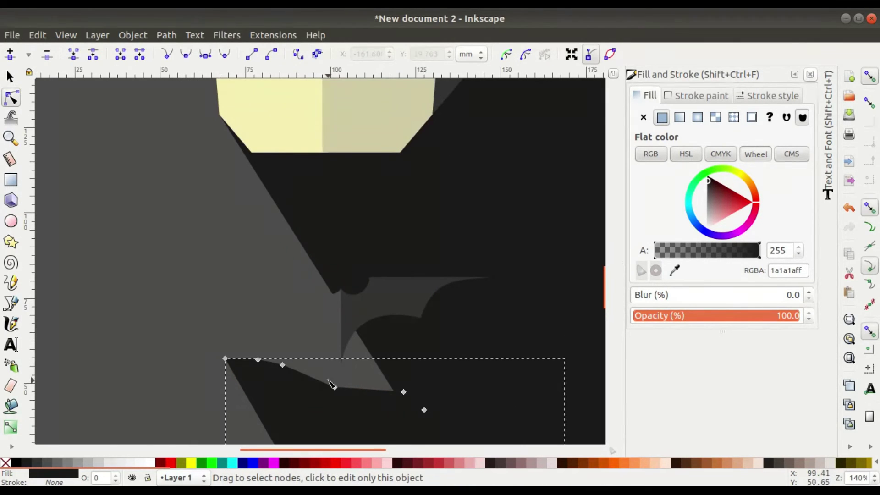
pyautogui.moveTo(334, 388)
pyautogui.mouseDown()
pyautogui.moveTo(320, 338)
pyautogui.moveTo(350, 315)
pyautogui.mouseUp()
pyautogui.moveTo(282, 365); pyautogui.dragTo(280, 304)
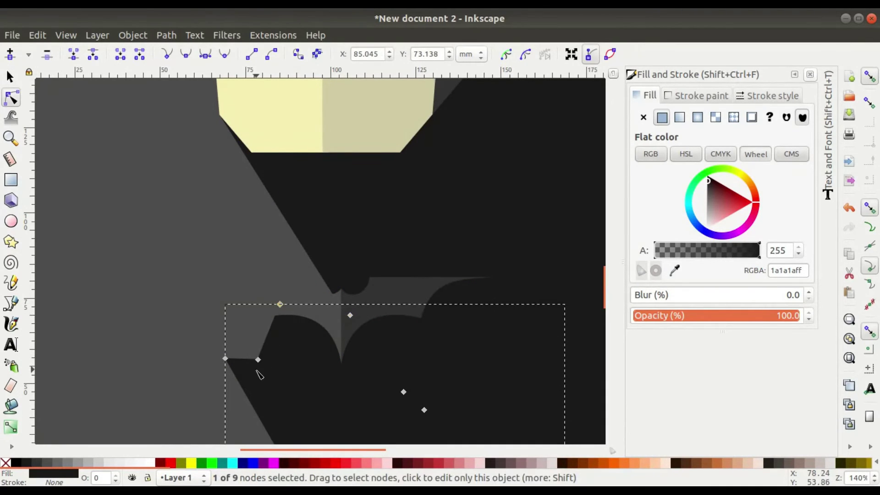
pyautogui.moveTo(259, 360); pyautogui.dragTo(254, 293)
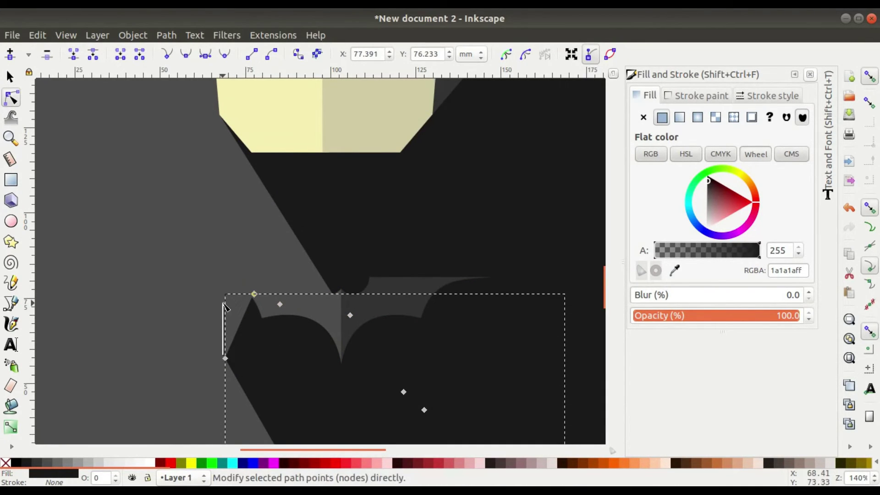
pyautogui.moveTo(225, 357)
pyautogui.mouseDown()
pyautogui.moveTo(220, 253)
pyautogui.moveTo(174, 252)
pyautogui.mouseUp()
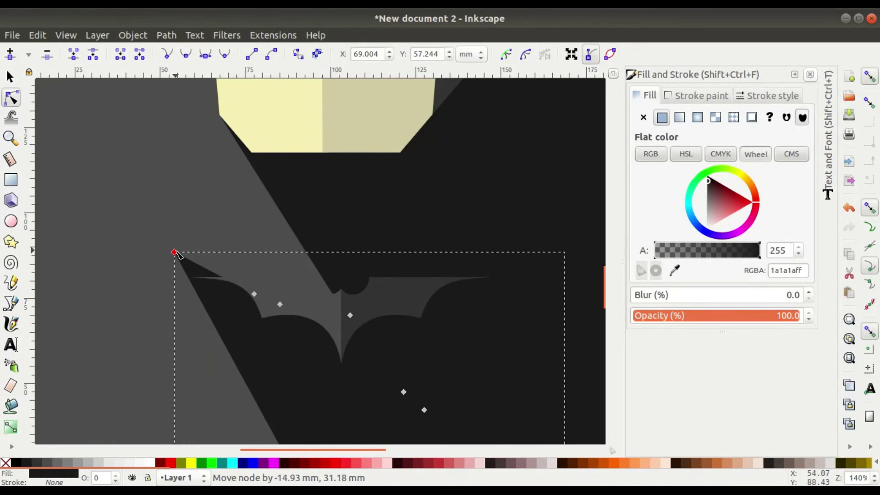
pyautogui.keyDown('ctrl'); pyautogui.scroll(3, 197, 311); pyautogui.keyUp('ctrl')
pyautogui.scroll(3, 234, 305)
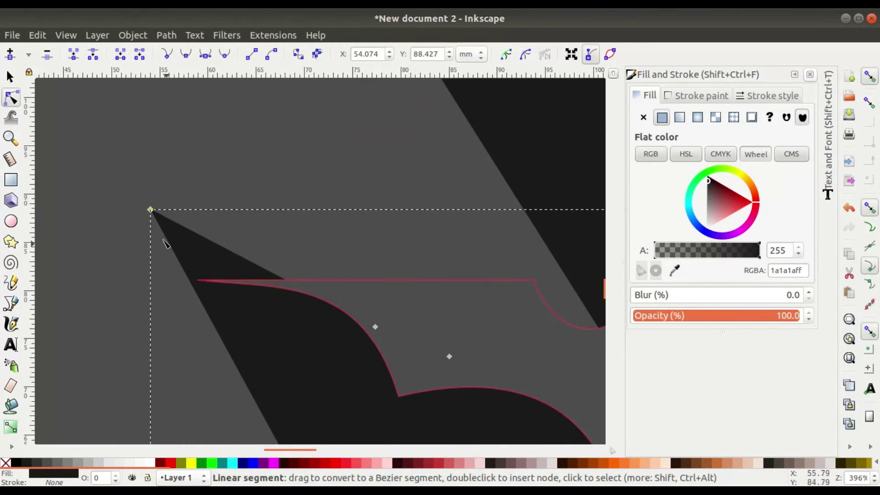
pyautogui.moveTo(151, 211); pyautogui.dragTo(198, 281)
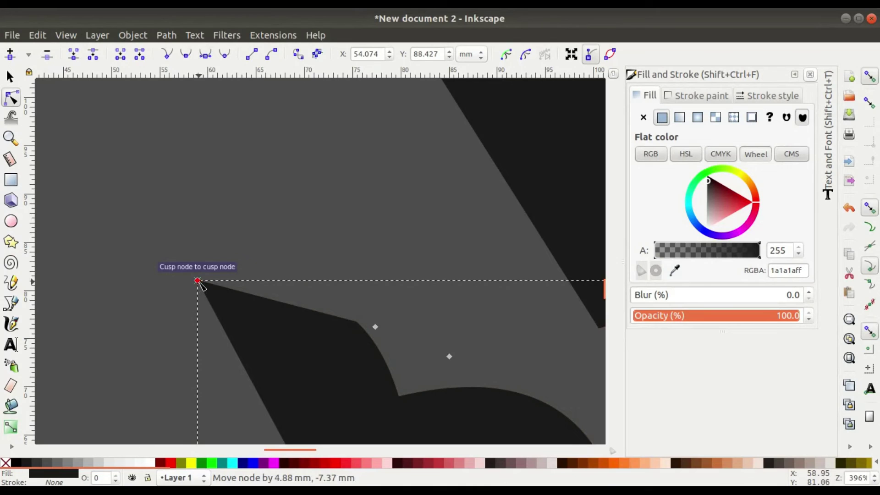
pyautogui.moveTo(374, 327); pyautogui.dragTo(381, 298)
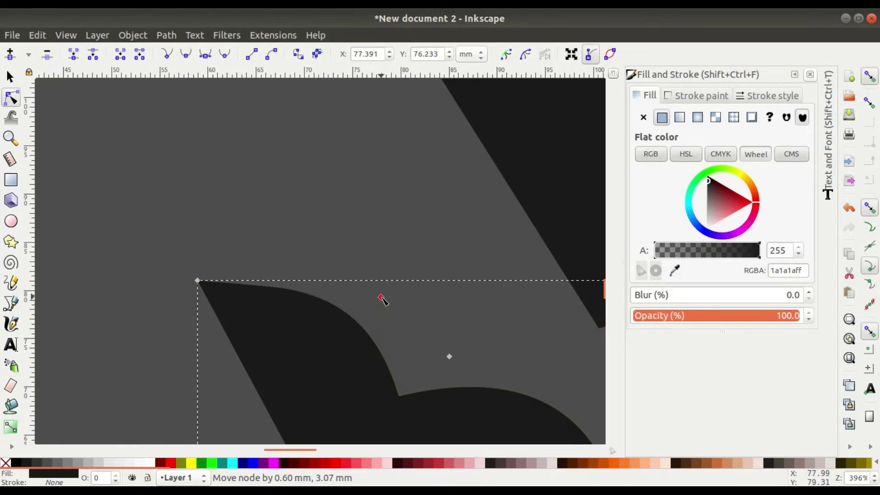
pyautogui.keyDown('ctrl'); pyautogui.scroll(-4, 379, 287); pyautogui.keyUp('ctrl')
pyautogui.keyDown('ctrl'); pyautogui.scroll(-2, 429, 351); pyautogui.keyUp('ctrl')
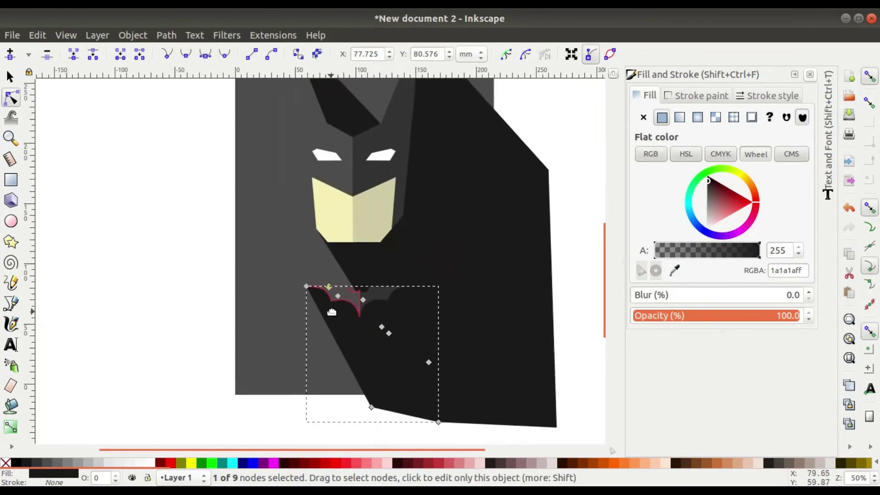
# Step: Shift the dark cape path's lower tip node slightly
pyautogui.click(11, 80)
pyautogui.press('Escape')
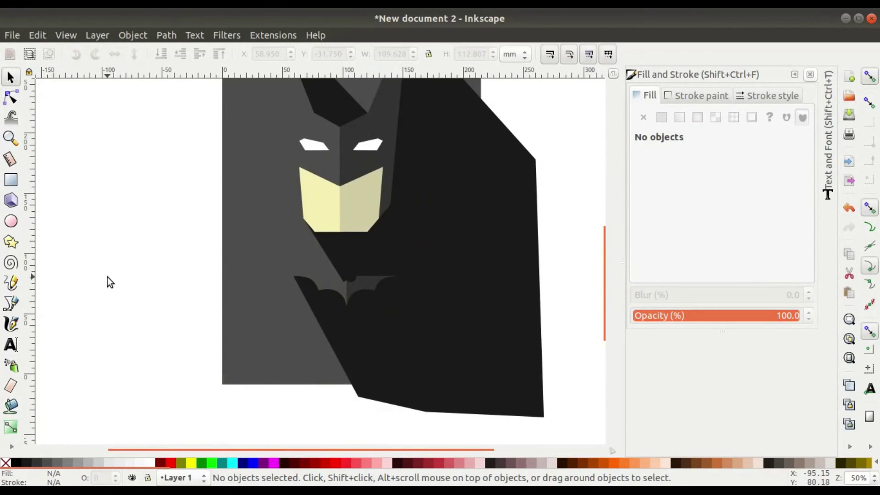
pyautogui.click(11, 98)
pyautogui.click(369, 362)
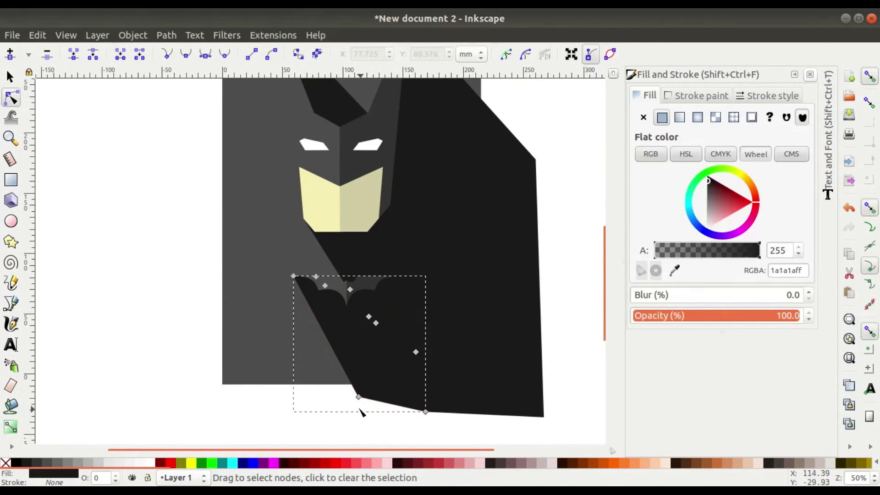
pyautogui.moveTo(359, 398)
pyautogui.mouseDown()
pyautogui.moveTo(336, 401)
pyautogui.moveTo(366, 401)
pyautogui.mouseUp()
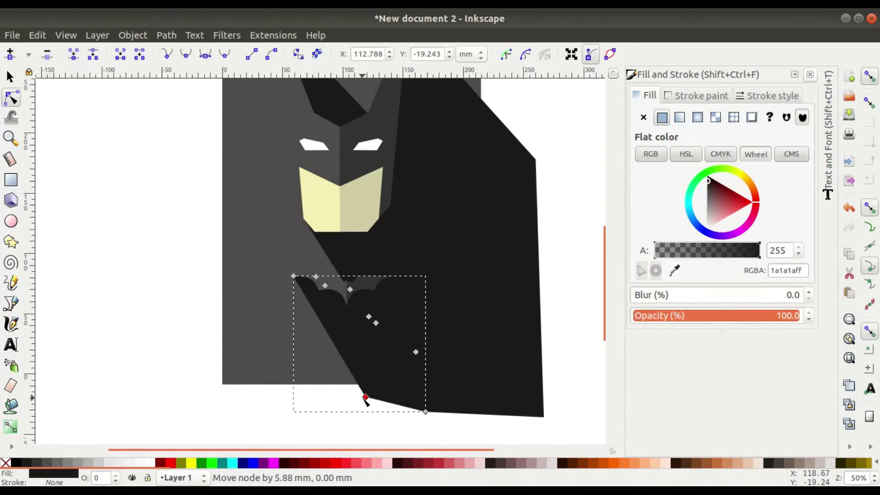
# Step: Draw a 137.38 × 51.85 mm flowed text frame below the bat logo
pyautogui.click(10, 77)
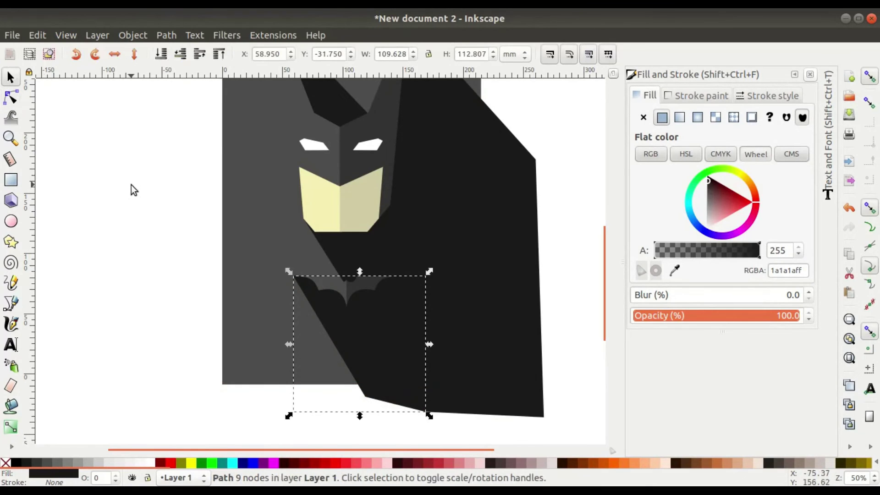
pyautogui.click(137, 188)
pyautogui.scroll(-2, 408, 301)
pyautogui.scroll(2, 328, 304)
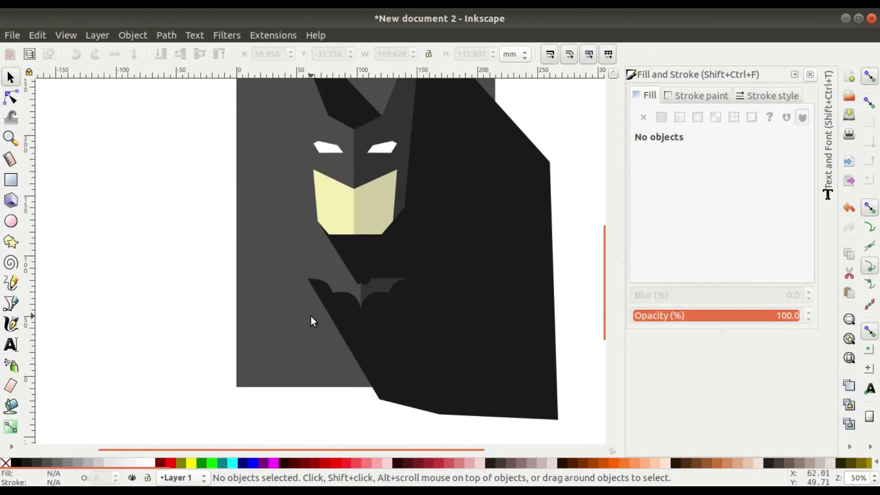
pyautogui.moveTo(412, 268); pyautogui.dragTo(373, 271)
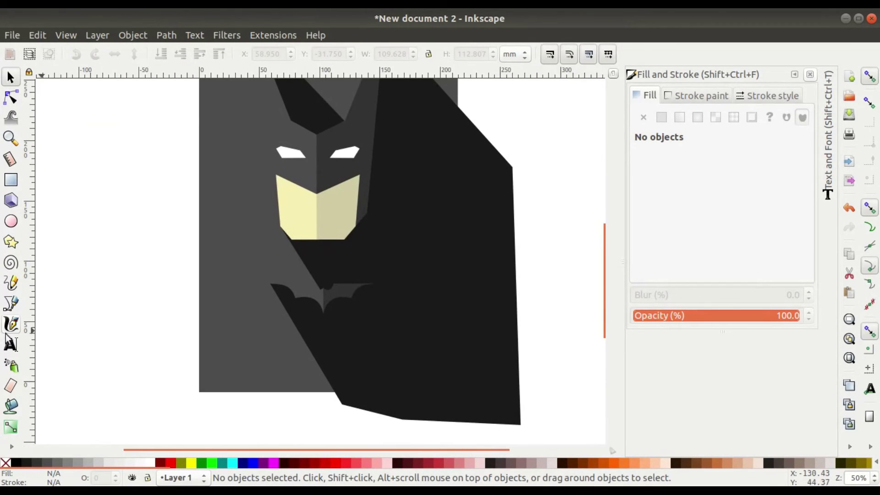
pyautogui.click(11, 345)
pyautogui.moveTo(265, 324); pyautogui.dragTo(431, 386)
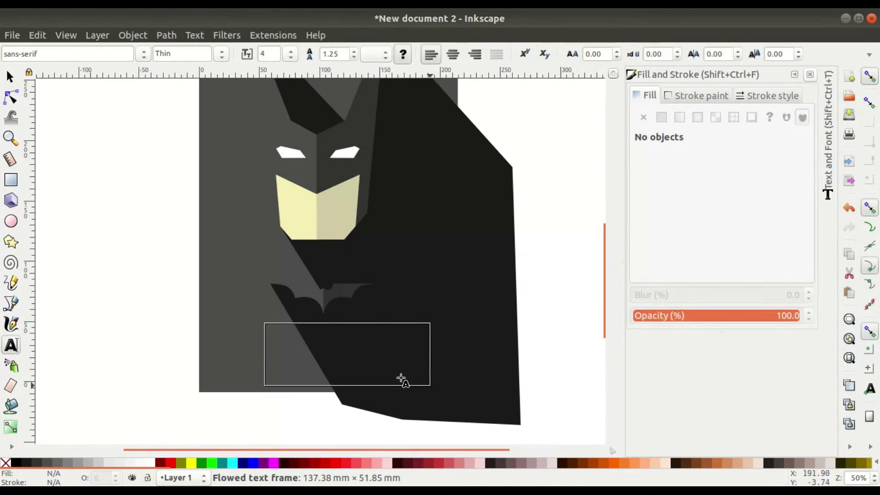
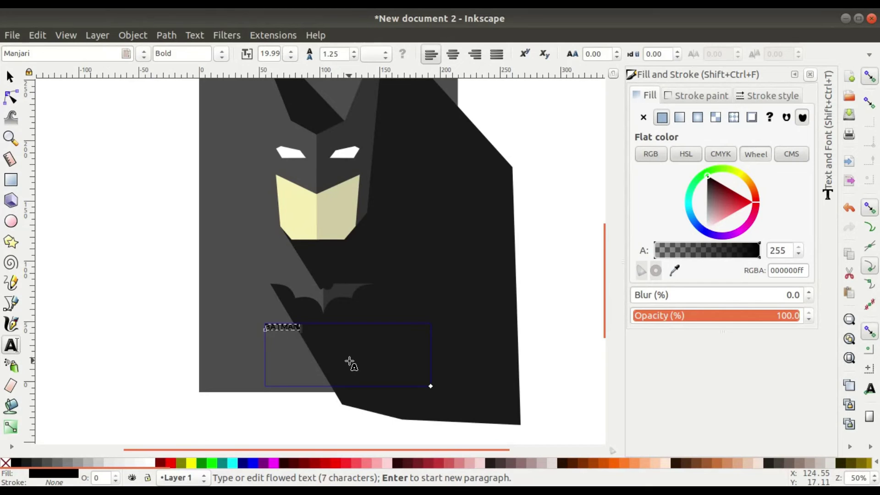
# Step: Colour the BATMAN caption light grey d1d1d1 and set its font size to 50
pyautogui.hotkey('ctrl', 'a')
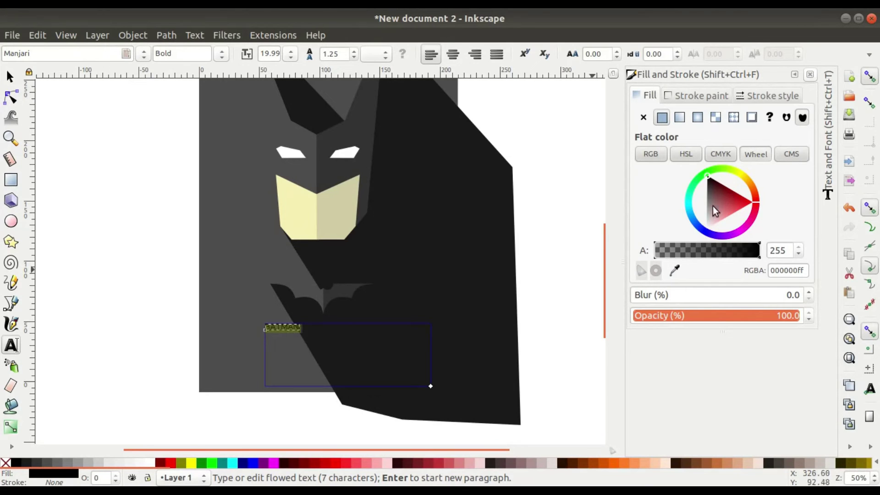
pyautogui.moveTo(715, 211); pyautogui.dragTo(706, 219)
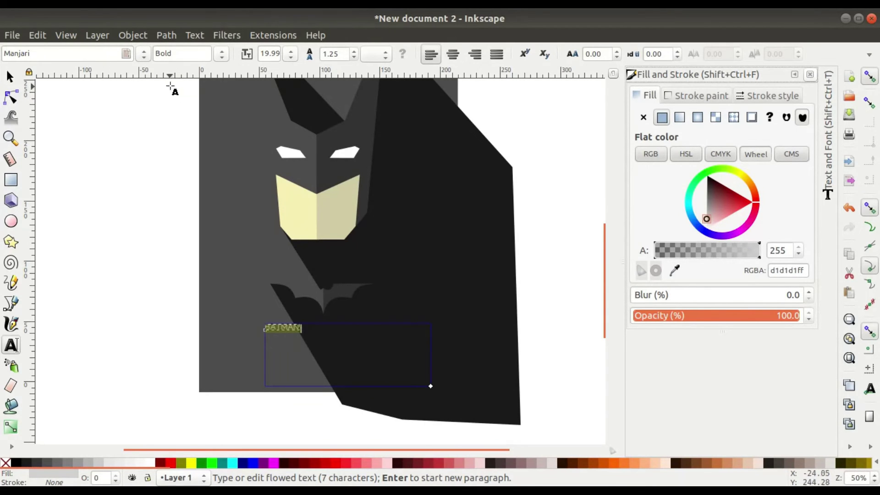
pyautogui.doubleClick(269, 54)
pyautogui.write('19.1')
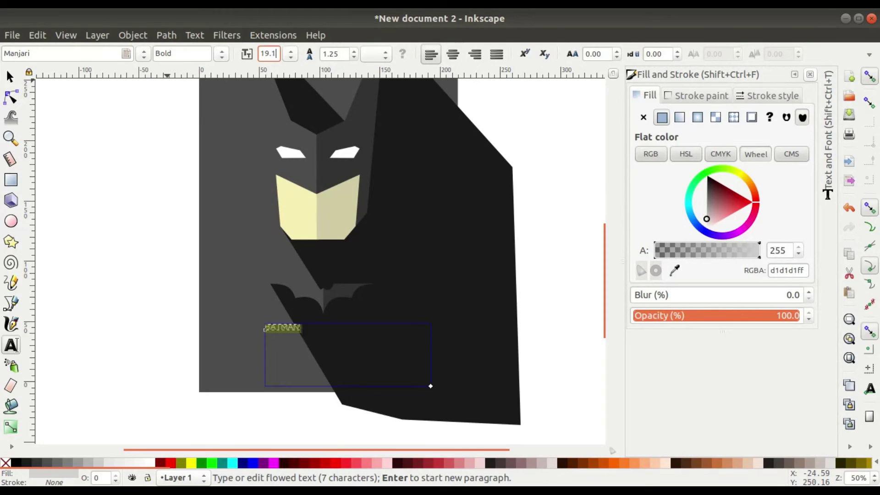
pyautogui.press('Return')
pyautogui.doubleClick(269, 54)
pyautogui.write('100')
pyautogui.press('Return')
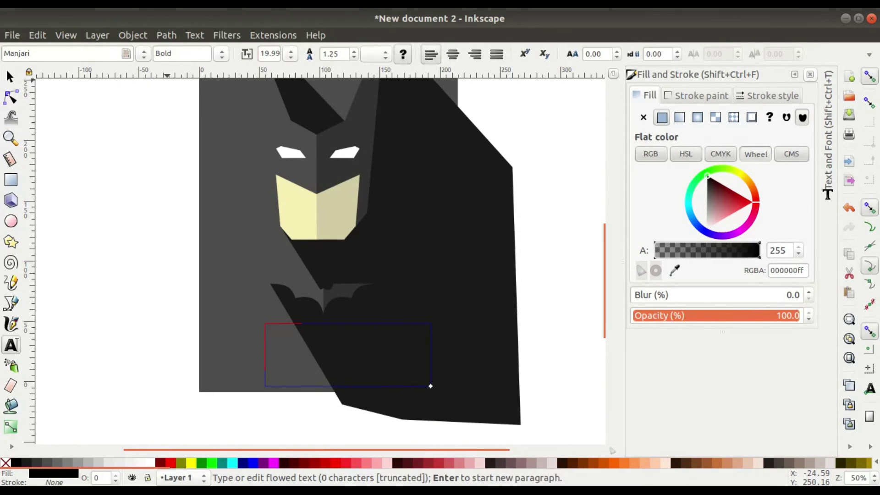
pyautogui.doubleClick(269, 54)
pyautogui.write('50')
pyautogui.press('Return')
pyautogui.write('BATMAN')
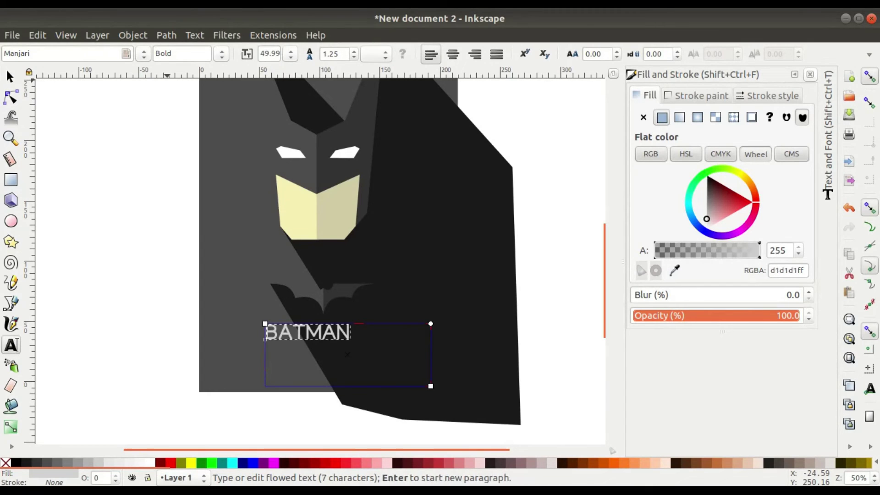
pyautogui.click(10, 77)
# Step: Move the BATMAN caption so it sits centred just below the bat emblem
pyautogui.scroll(1, 334, 340)
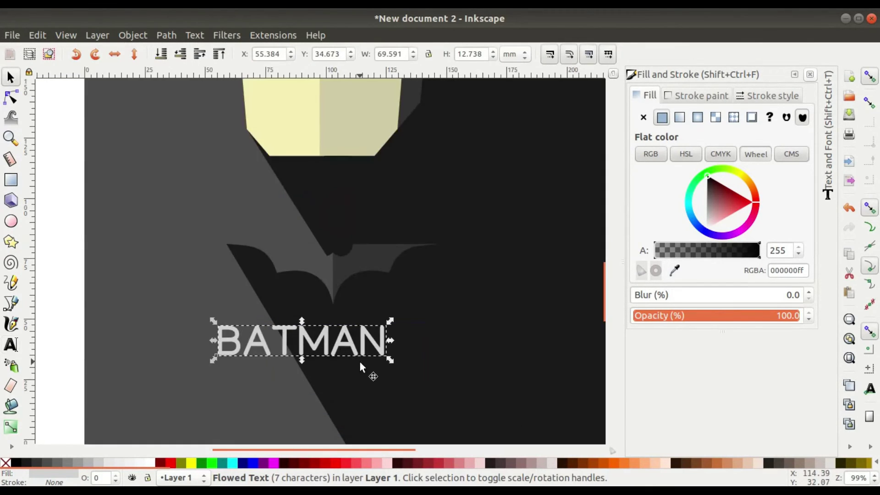
pyautogui.scroll(1, 359, 361)
pyautogui.moveTo(311, 289); pyautogui.dragTo(353, 298)
pyautogui.scroll(-1, 354, 298)
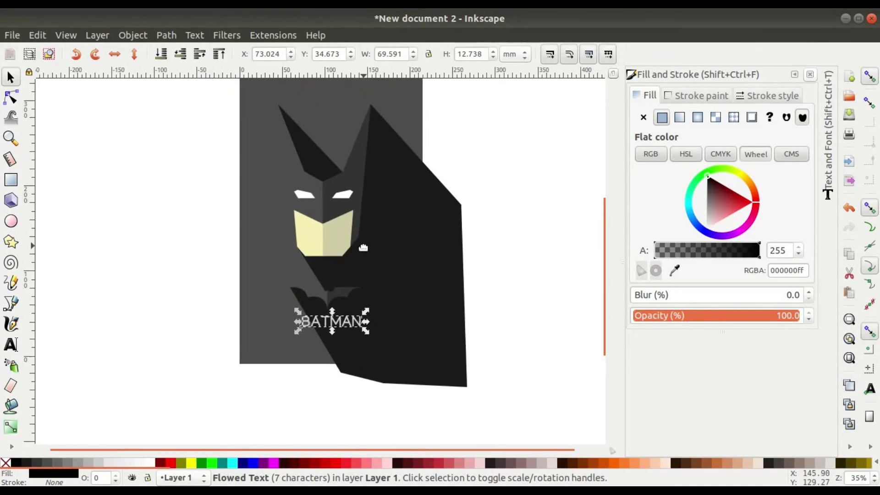
pyautogui.scroll(2, 338, 321)
pyautogui.moveTo(321, 327); pyautogui.dragTo(319, 327)
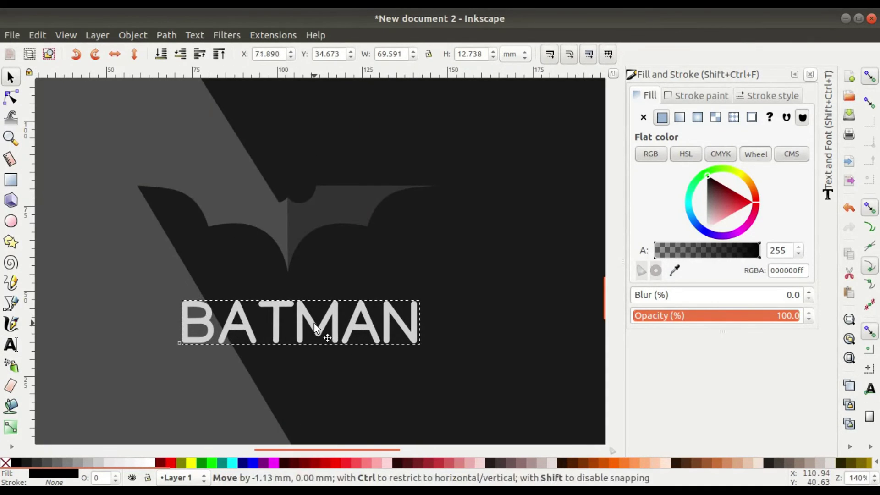
pyautogui.scroll(-3, 314, 323)
pyautogui.click(560, 166)
pyautogui.scroll(-1, 405, 261)
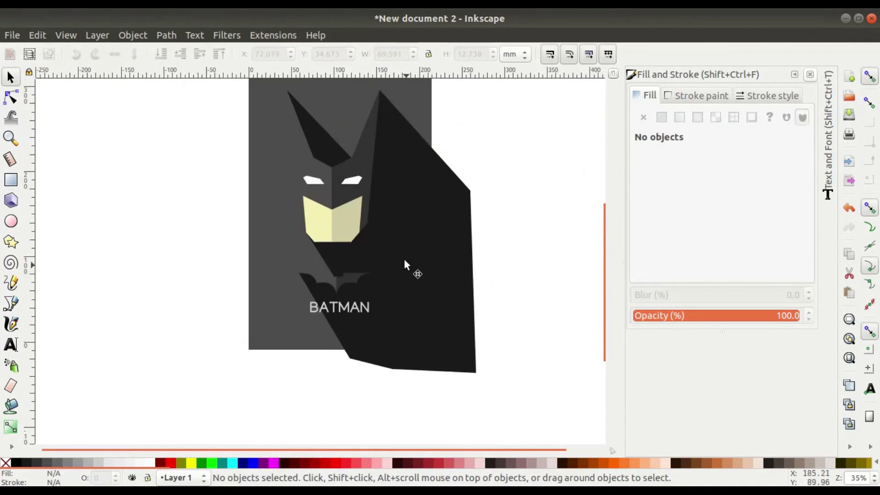
# Step: Recolour the BATMAN text with the pale 10% Gray swatch (ececec)
pyautogui.click(11, 324)
pyautogui.click(11, 344)
pyautogui.doubleClick(327, 333)
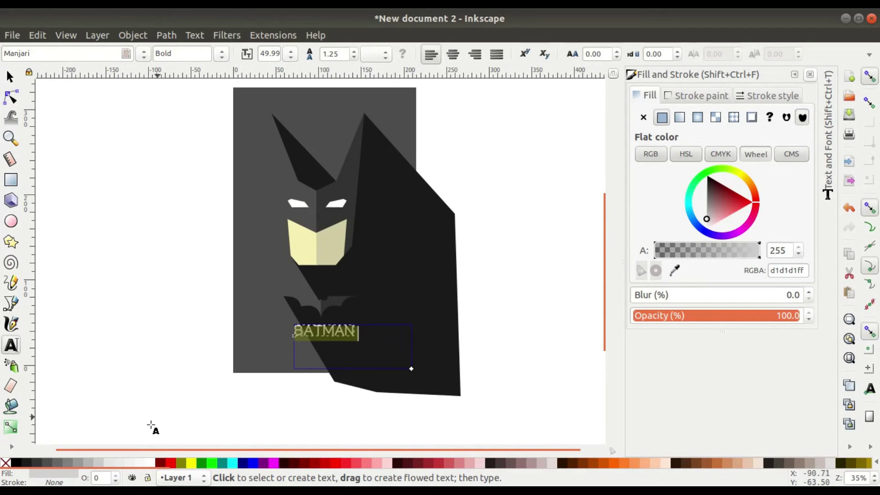
pyautogui.click(81, 461)
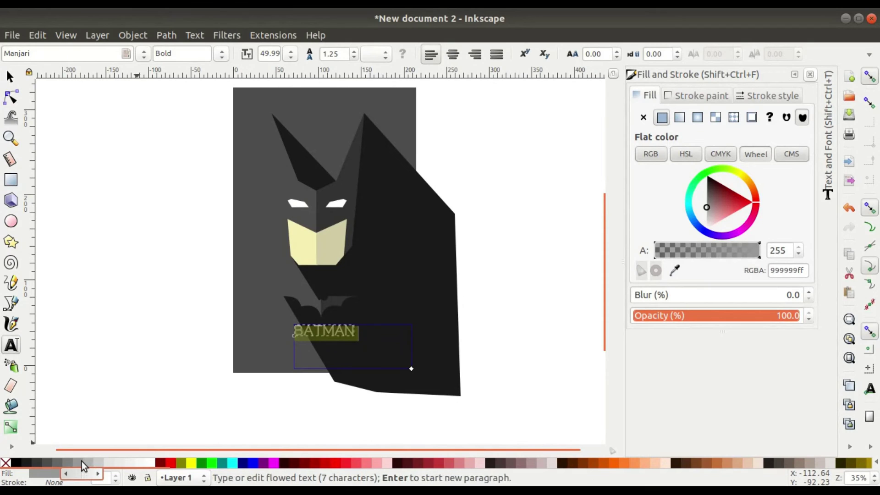
pyautogui.click(109, 463)
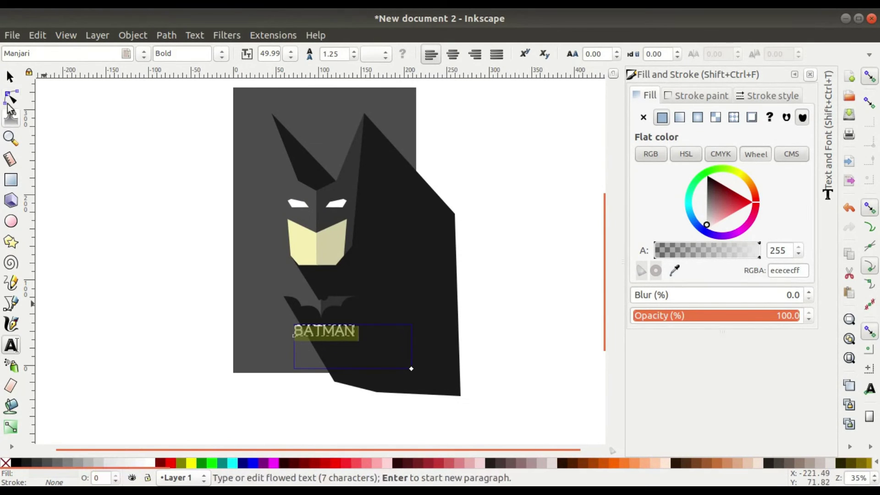
pyautogui.click(10, 77)
pyautogui.click(89, 140)
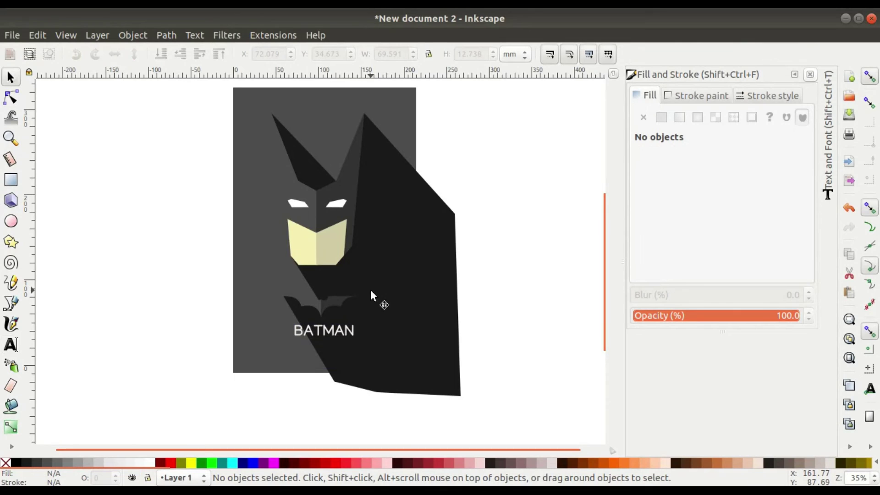
pyautogui.scroll(1, 354, 293)
pyautogui.hscroll(1, 353, 293)
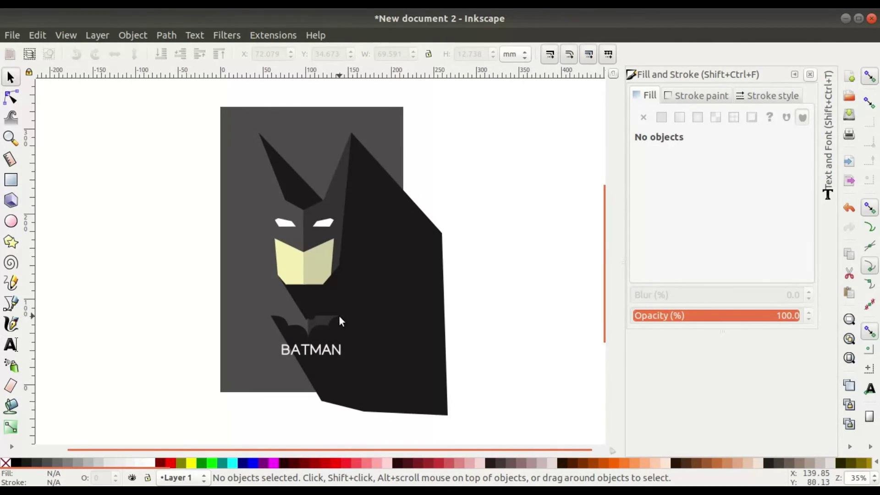
# Step: Import the retro-texture.png image and embed it in the poster
pyautogui.click(11, 34)
pyautogui.click(60, 173)
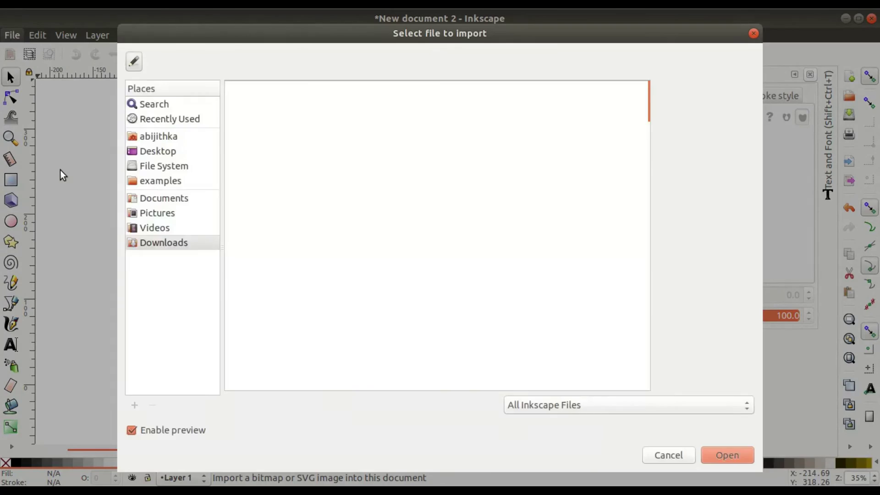
pyautogui.doubleClick(262, 131)
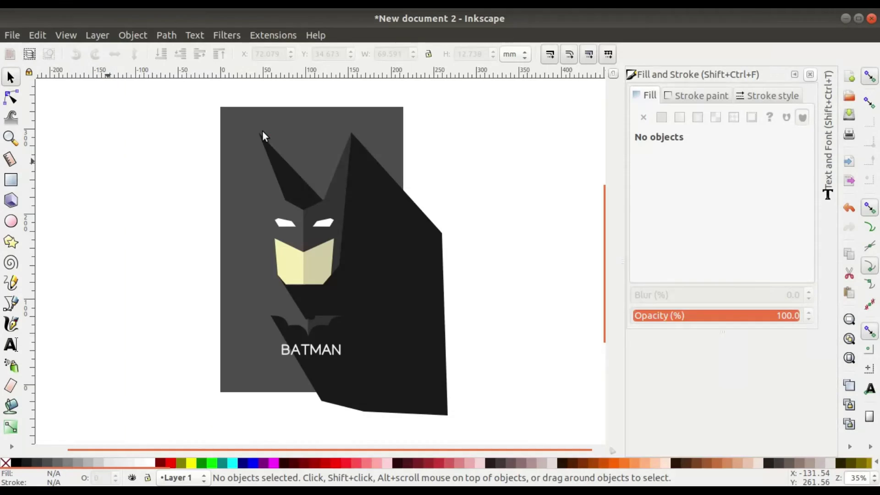
pyautogui.click(532, 327)
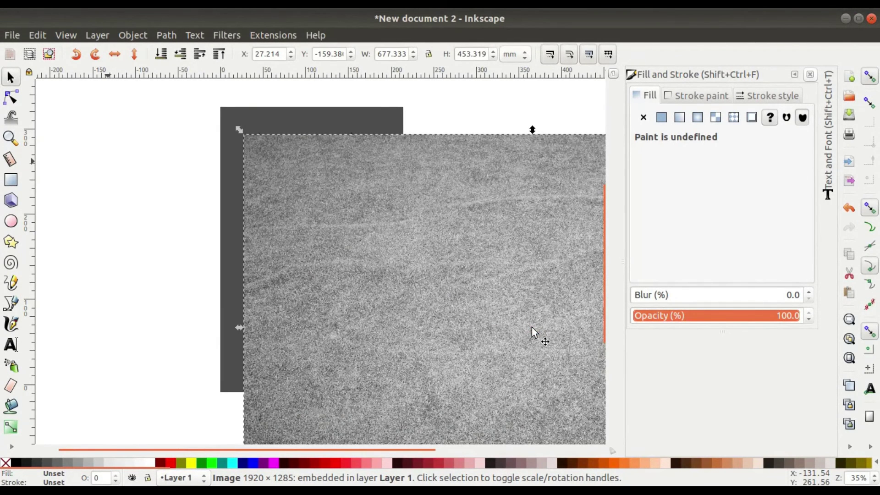
# Step: Scale the texture image to 520 × 368 mm so it covers the poster
pyautogui.scroll(-2, 532, 328)
pyautogui.moveTo(507, 339)
pyautogui.mouseDown()
pyautogui.moveTo(457, 310)
pyautogui.moveTo(396, 298)
pyautogui.mouseUp()
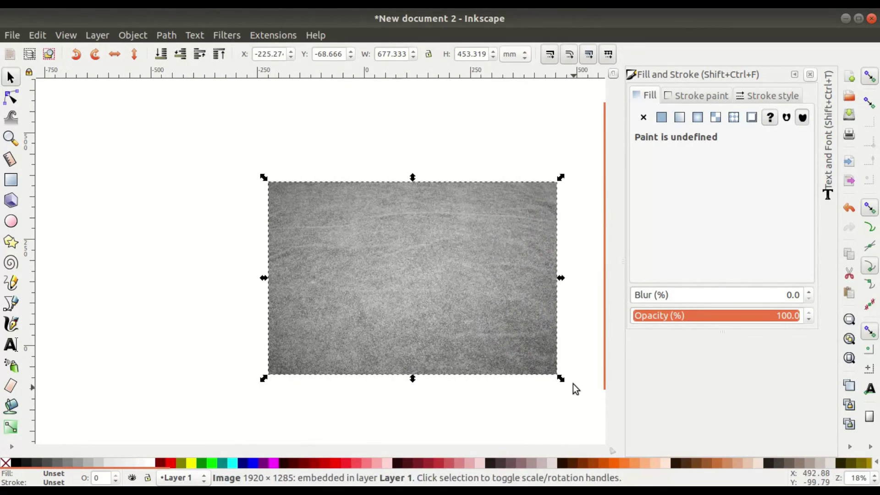
pyautogui.moveTo(559, 382); pyautogui.dragTo(527, 359)
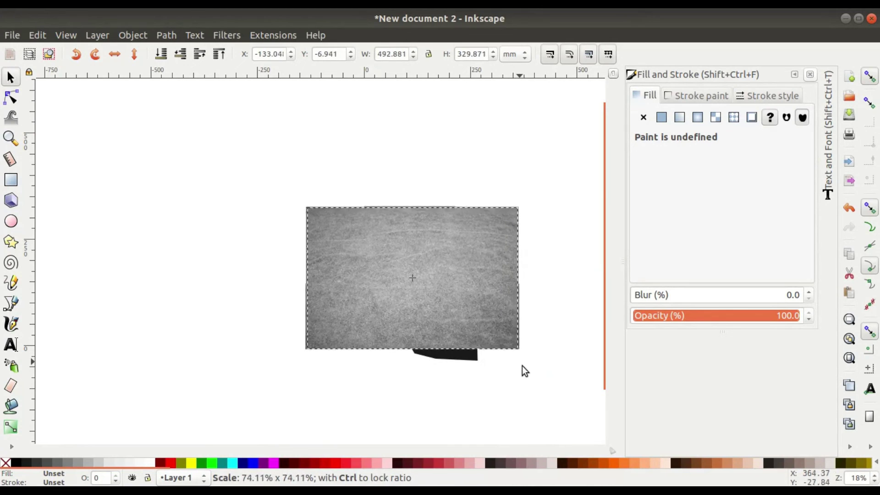
pyautogui.moveTo(527, 359); pyautogui.dragTo(521, 366)
pyautogui.hotkey('ctrl', 'a')
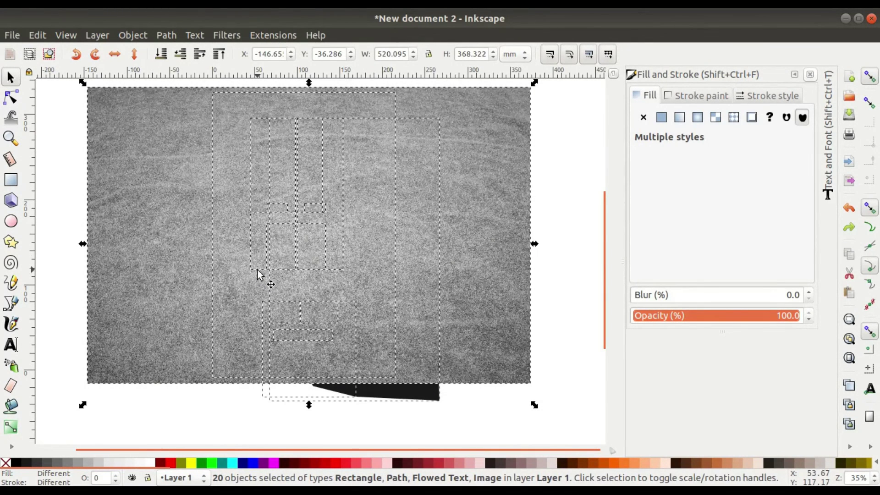
pyautogui.hotkey('ctrl', 'z')
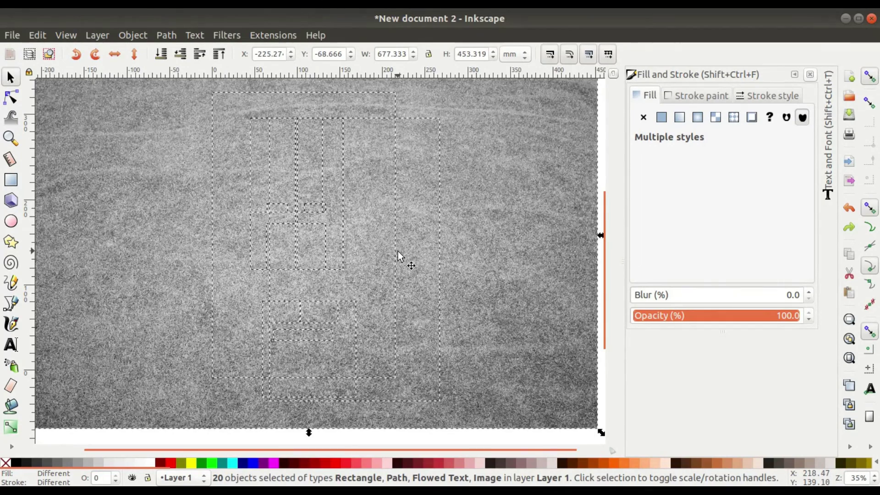
pyautogui.hotkey('ctrl', 'z')
# Step: Select the texture image alone and lower its opacity to reveal the artwork
pyautogui.click(574, 168)
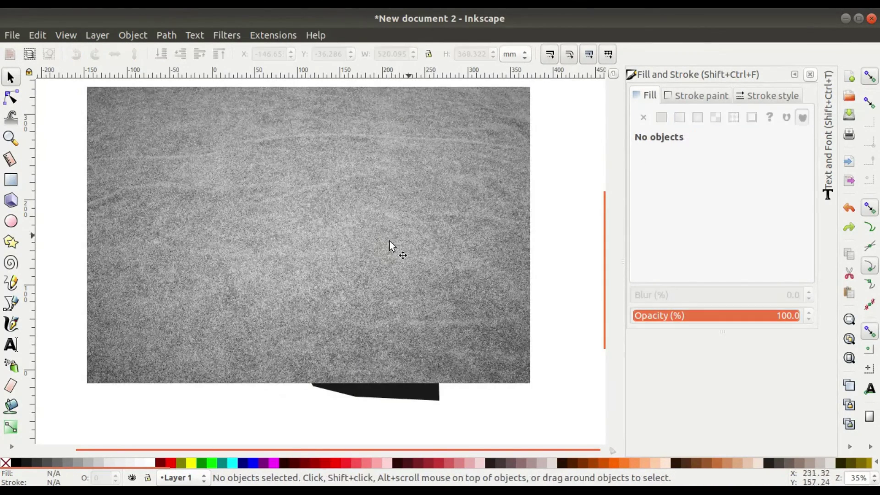
pyautogui.click(393, 246)
pyautogui.moveTo(715, 322); pyautogui.dragTo(727, 317)
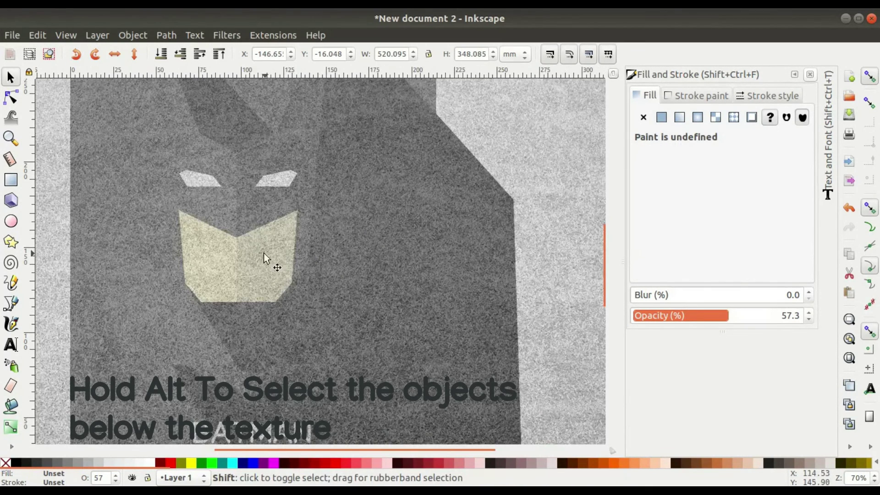
# Step: Add both lower-face halves, both eyes and the BATMAN caption to the selection
pyautogui.keyDown('shift'); pyautogui.click(285, 261); pyautogui.keyUp('shift')
pyautogui.keyDown('shift'); pyautogui.click(226, 251); pyautogui.keyUp('shift')
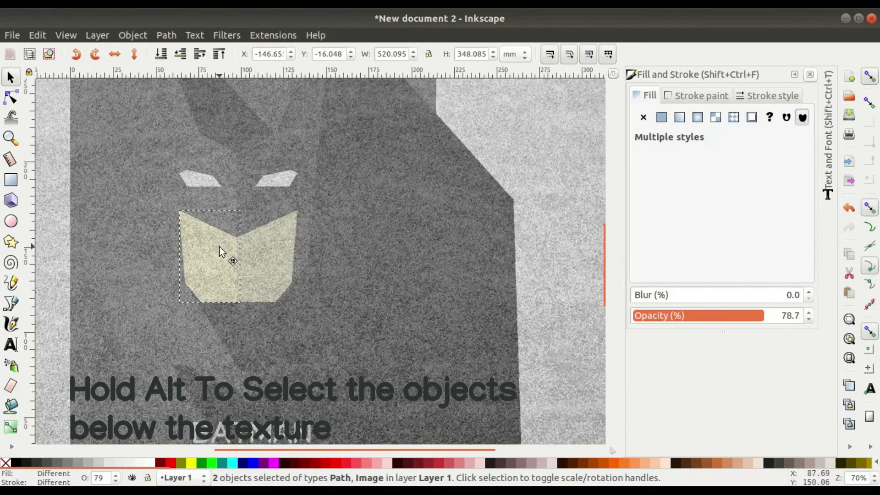
pyautogui.keyDown('shift'); pyautogui.click(277, 180); pyautogui.keyUp('shift')
pyautogui.keyDown('shift'); pyautogui.click(209, 181); pyautogui.keyUp('shift')
pyautogui.scroll(-2, 318, 216)
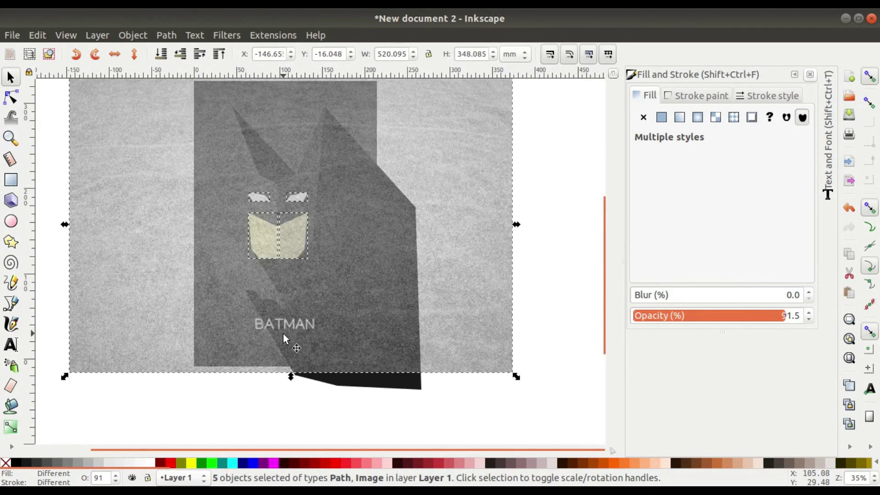
pyautogui.scroll(4, 282, 335)
pyautogui.keyDown('shift'); pyautogui.click(272, 274); pyautogui.keyUp('shift')
pyautogui.scroll(-5, 289, 271)
# Step: Apply the texture as a mask to the selected shapes with Object > Mask > Set
pyautogui.click(133, 35)
pyautogui.moveTo(140, 199)
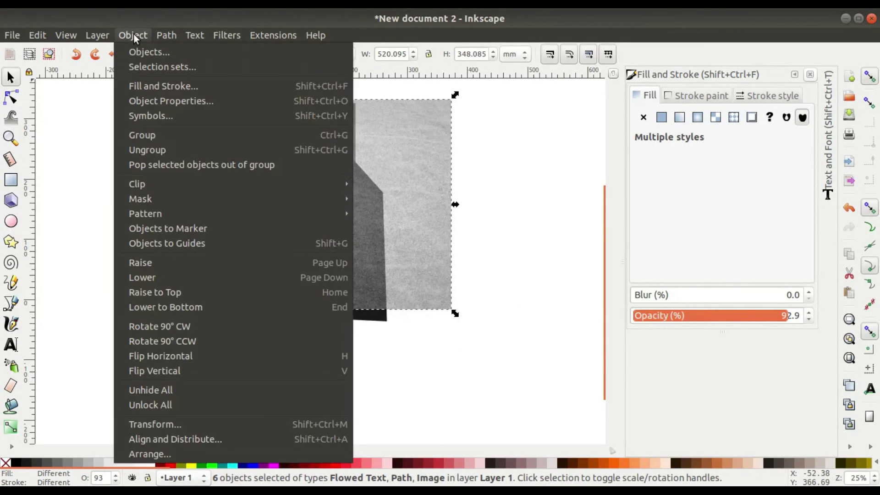
pyautogui.click(426, 200)
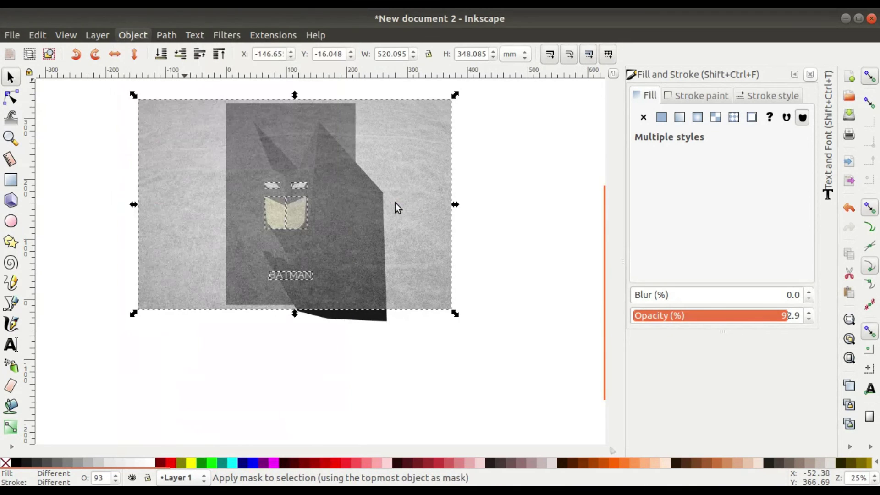
pyautogui.click(444, 218)
# Step: Duplicate the masked lower face, both eyes and BATMAN caption to brighten them
pyautogui.scroll(2, 312, 214)
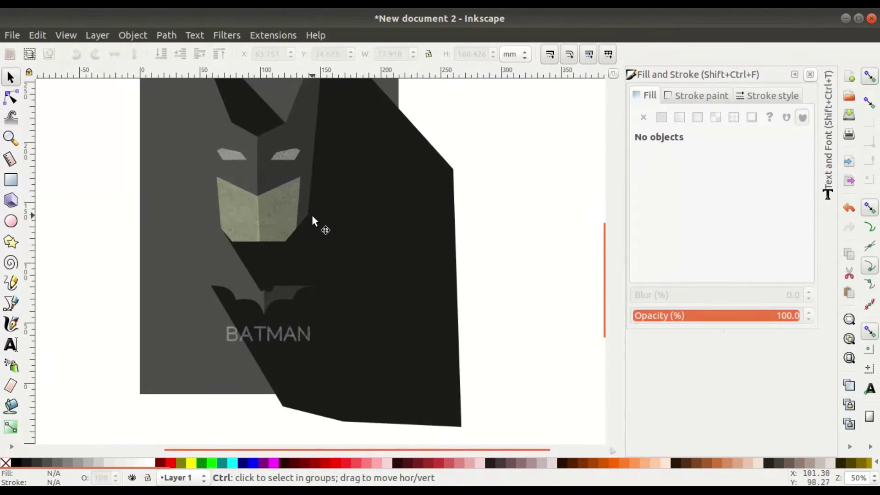
pyautogui.moveTo(301, 197); pyautogui.dragTo(315, 220)
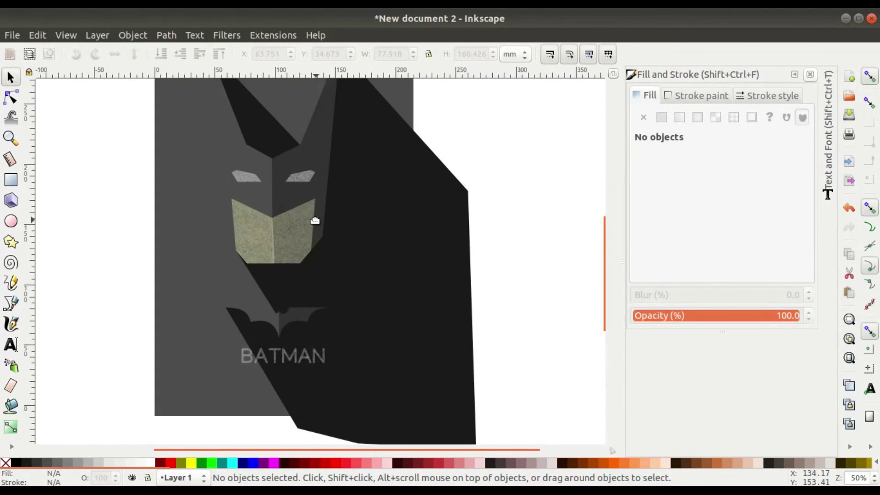
pyautogui.click(293, 229)
pyautogui.keyDown('shift'); pyautogui.click(246, 179); pyautogui.keyUp('shift')
pyautogui.keyDown('shift'); pyautogui.click(286, 178); pyautogui.keyUp('shift')
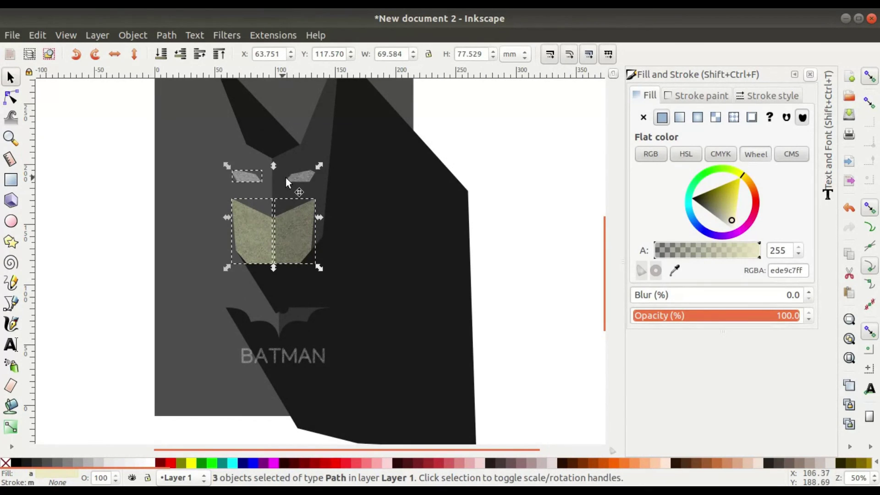
pyautogui.keyDown('shift'); pyautogui.click(285, 356); pyautogui.keyUp('shift')
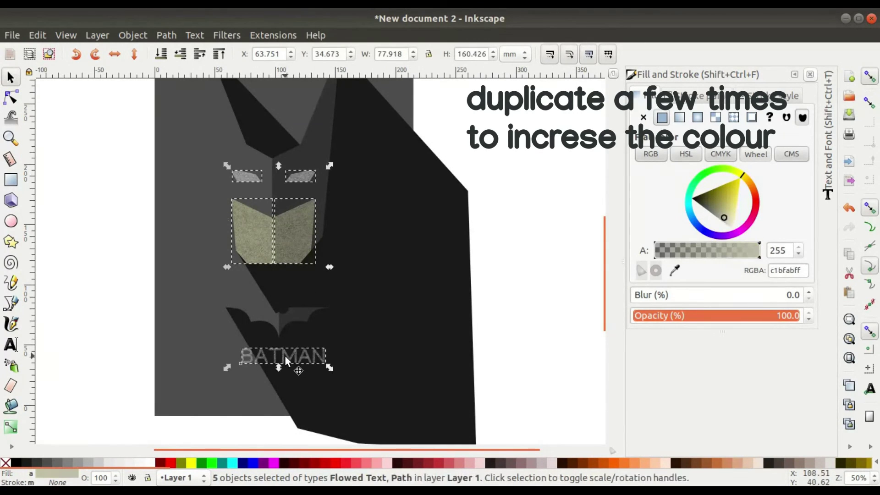
pyautogui.hotkey('ctrl', 'd')
pyautogui.hotkey('ctrl', 'd')
pyautogui.click(523, 264)
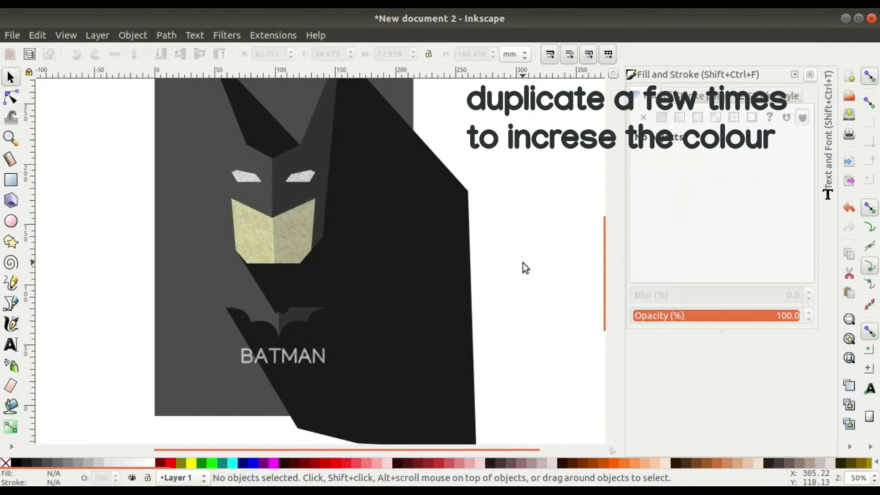
pyautogui.scroll(-1, 315, 227)
pyautogui.moveTo(314, 227); pyautogui.dragTo(299, 242)
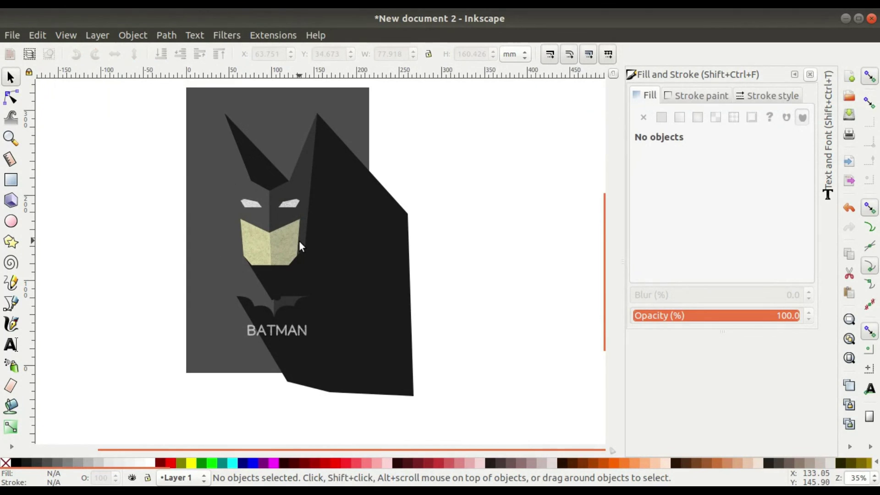
pyautogui.moveTo(358, 232); pyautogui.dragTo(371, 277)
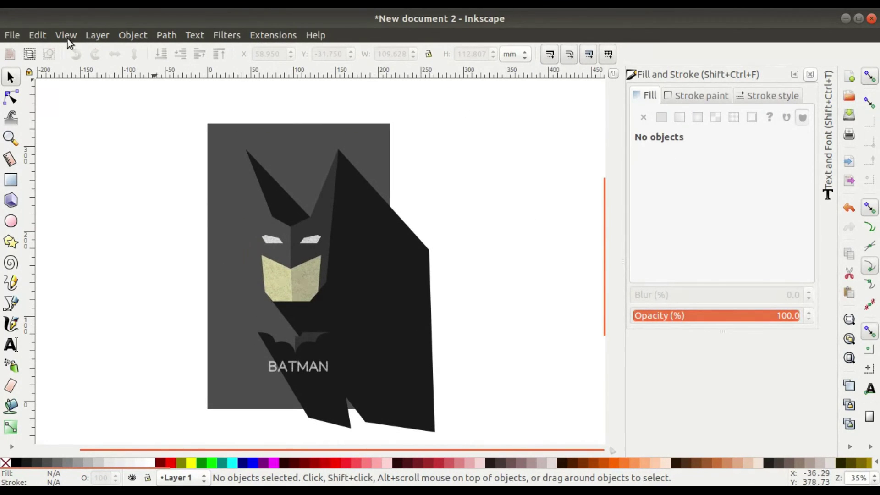
# Step: Set the PNG export area to the poster background rectangle at 100 dpi
pyautogui.click(14, 34)
pyautogui.click(43, 187)
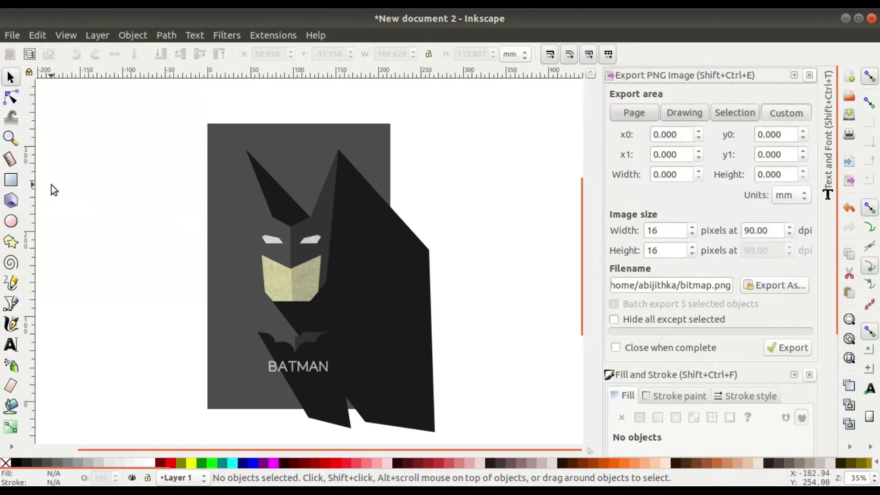
pyautogui.click(636, 115)
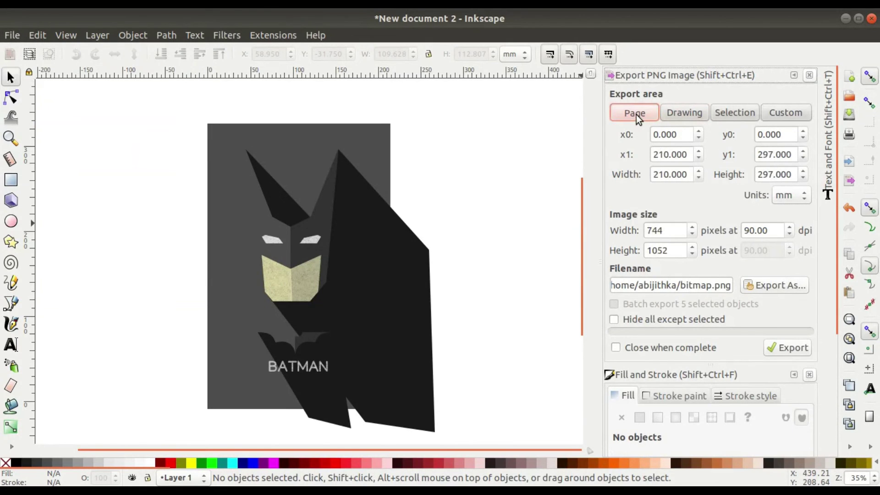
pyautogui.click(359, 153)
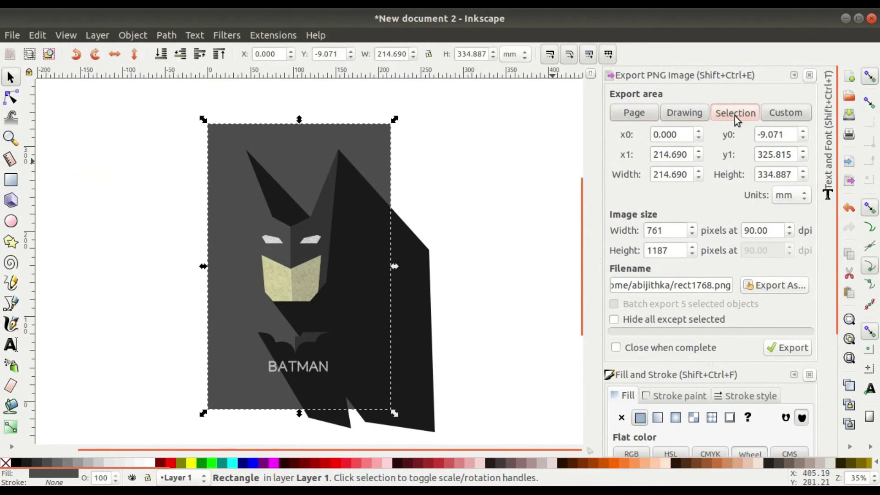
pyautogui.doubleClick(775, 229)
pyautogui.write('100')
pyautogui.press('Return')
# Step: Export the image as BATMAN.png into the Downloads folder
pyautogui.click(781, 285)
pyautogui.write('BATMAN')
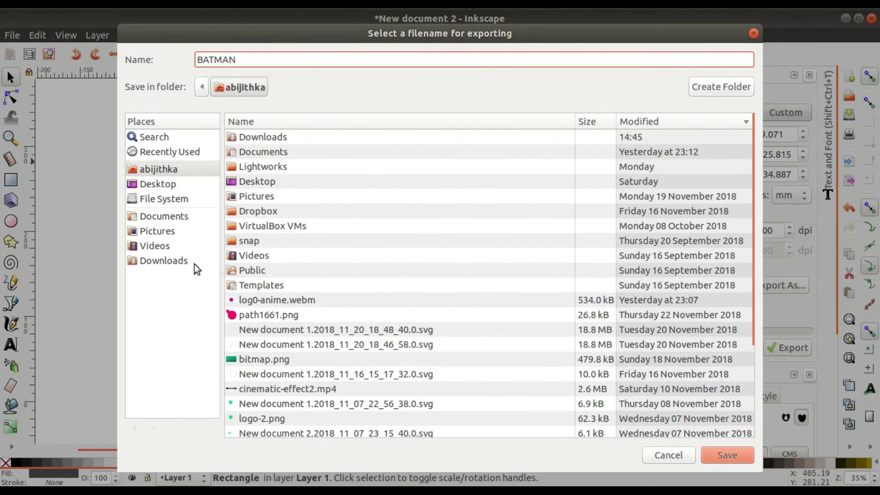
pyautogui.click(195, 264)
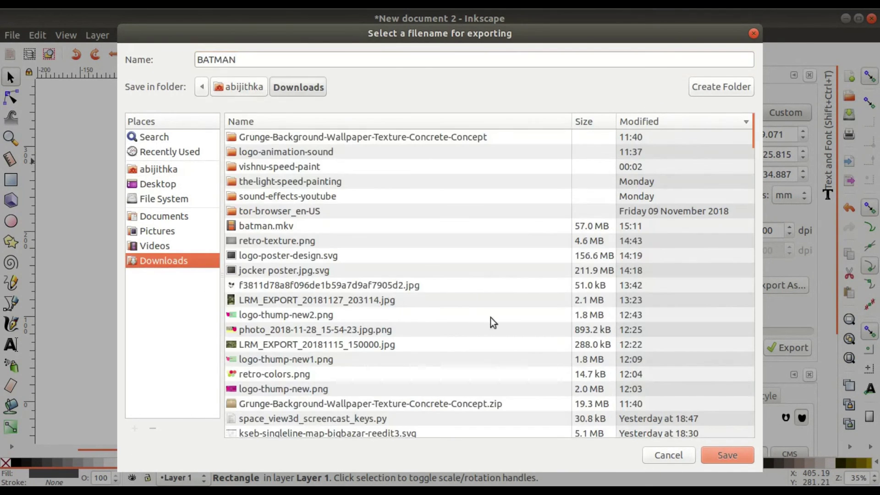
pyautogui.click(738, 459)
pyautogui.click(790, 353)
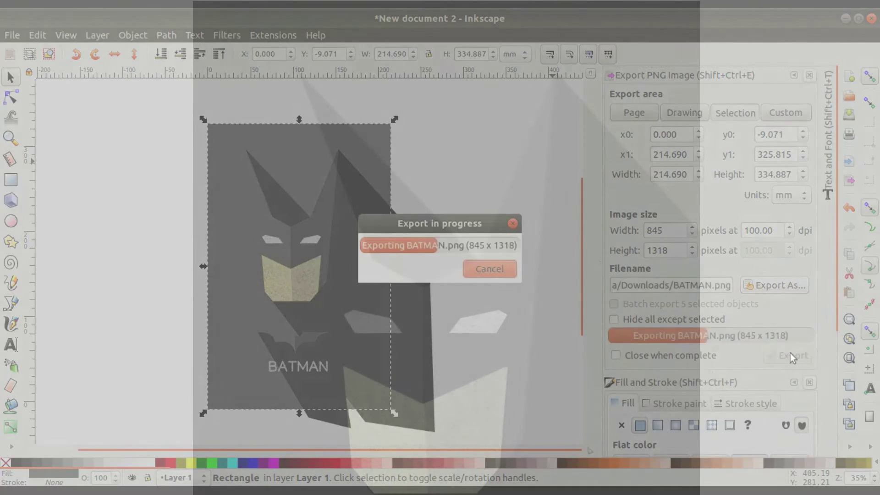